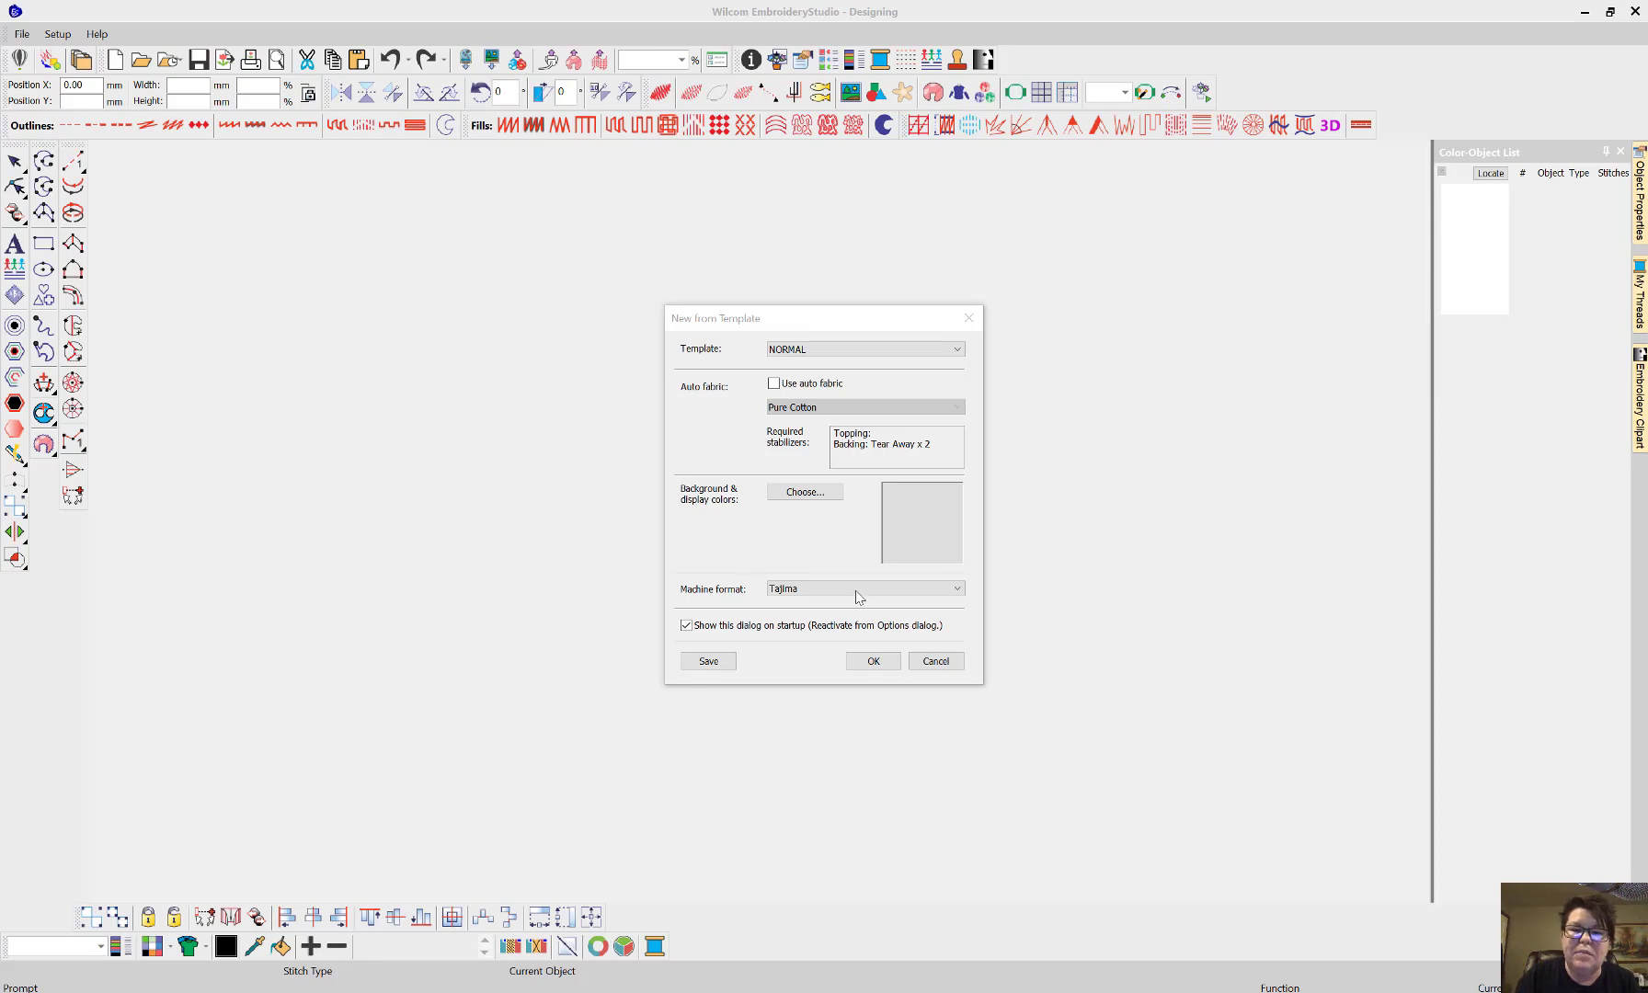
- Dismiss the New from Template dialog and create a new blank design
left_click(935, 662)
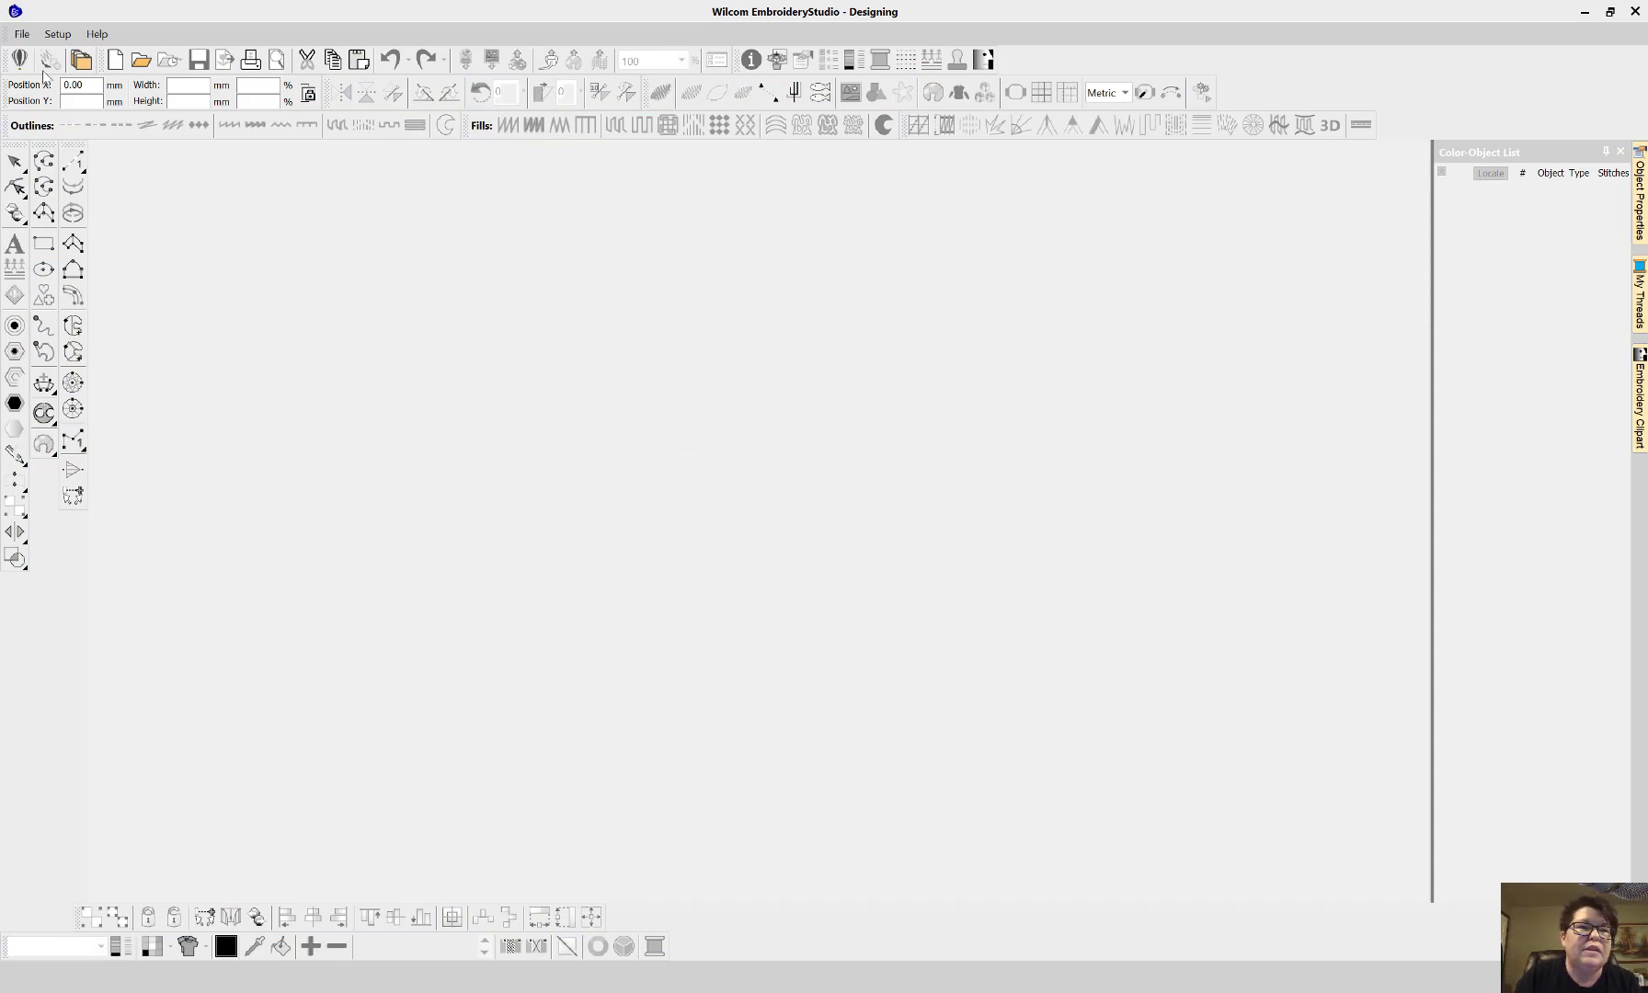
left_click(21, 34)
left_click(46, 57)
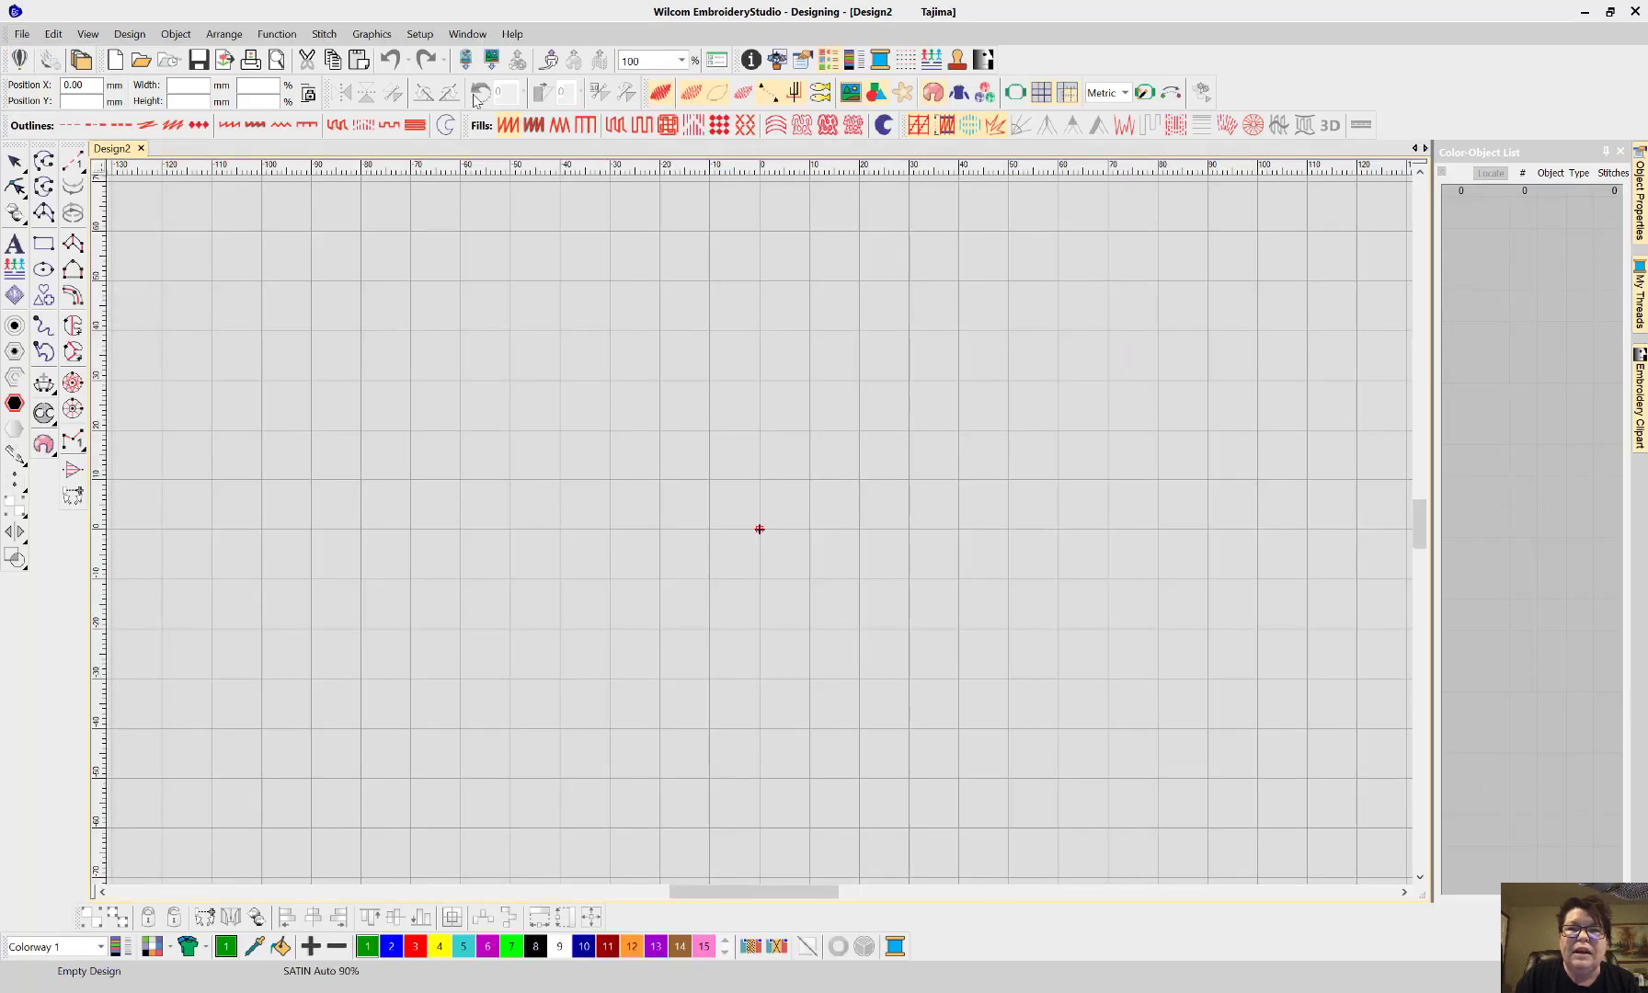
- Toggle the grid off and on, and review the Grid & Guides options without changing them
left_click(1042, 93)
left_click(1043, 92)
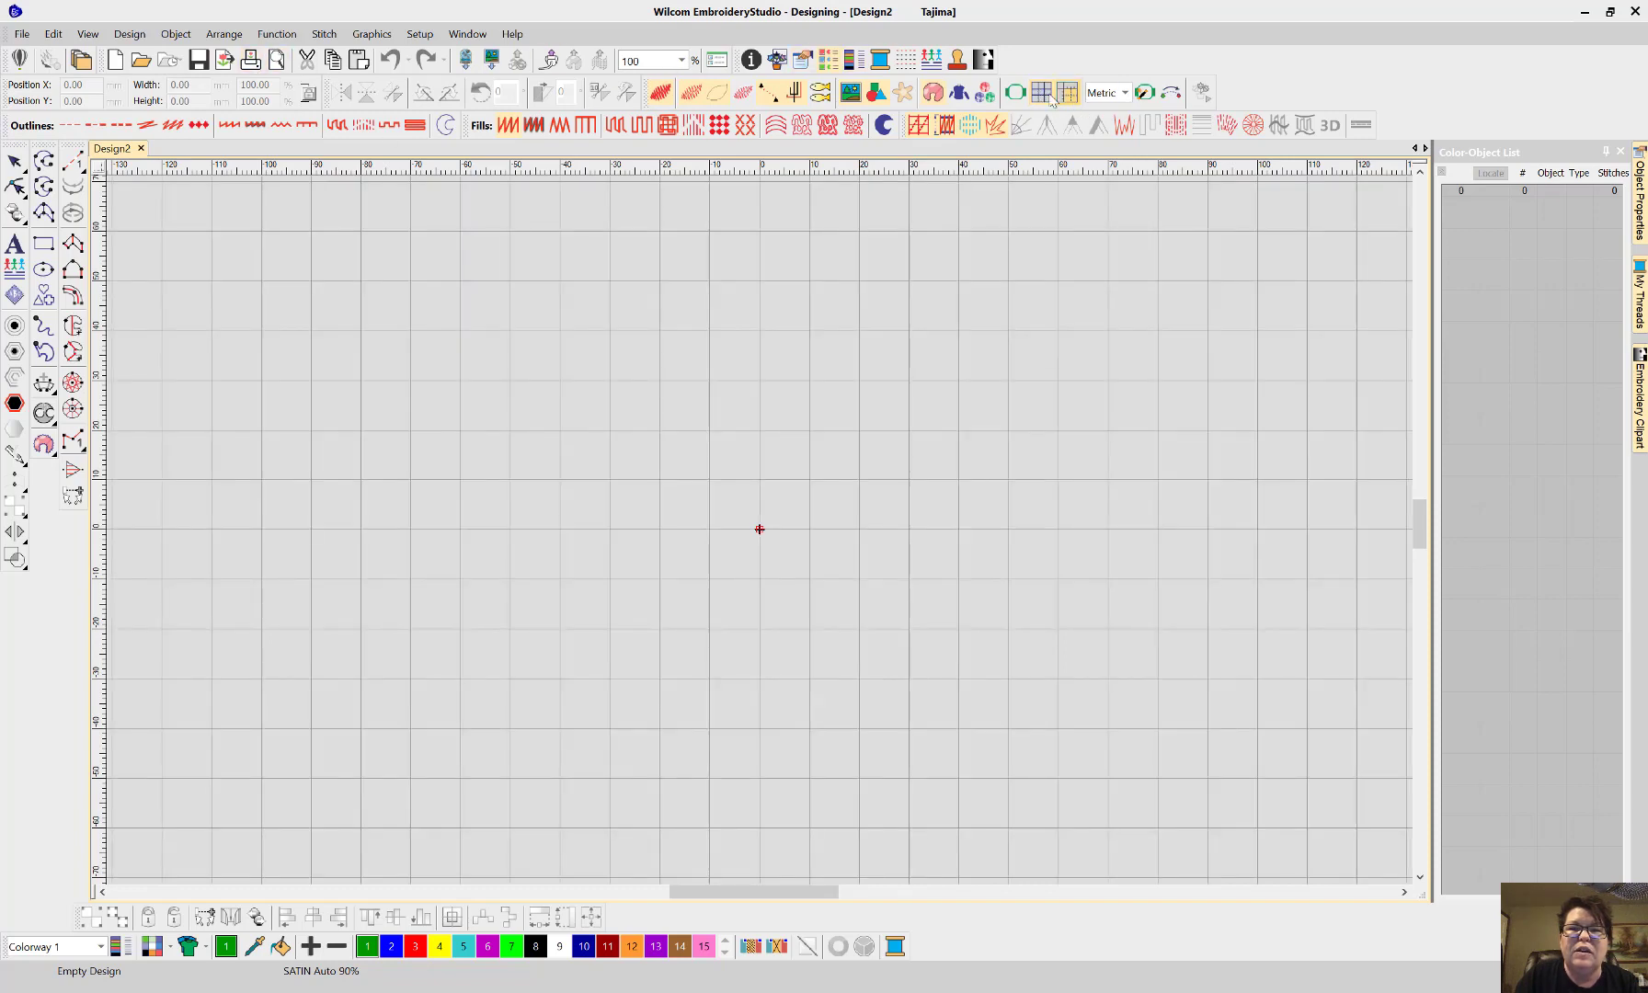
right_click(1038, 93)
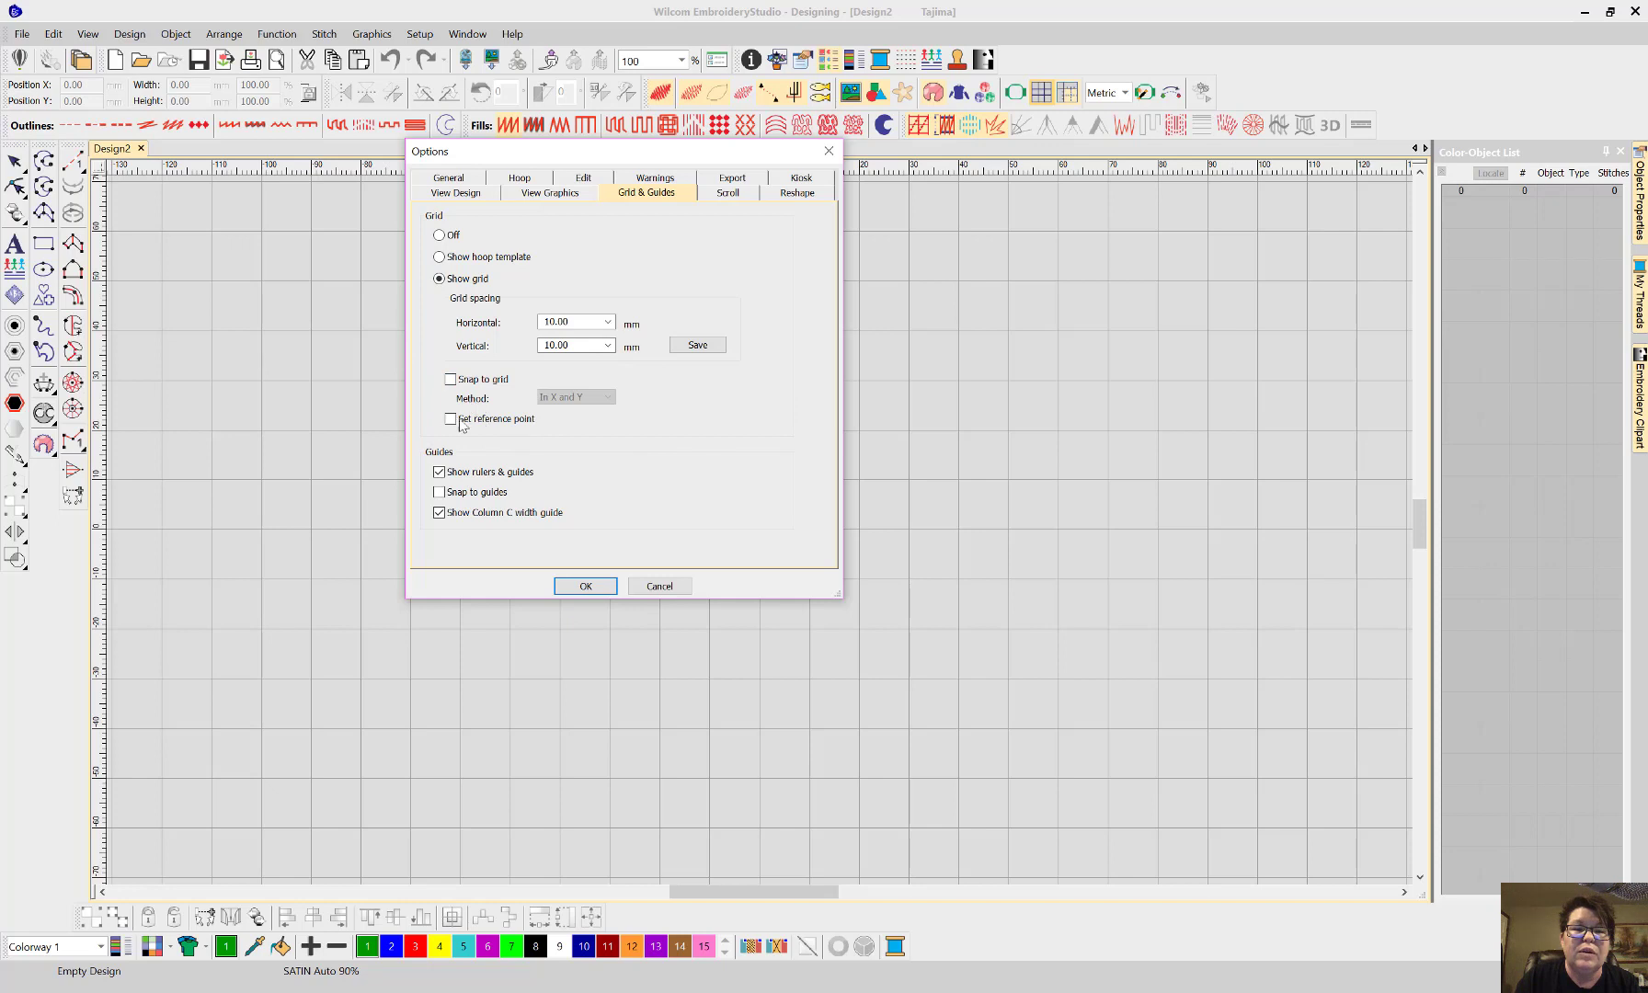
left_click(659, 586)
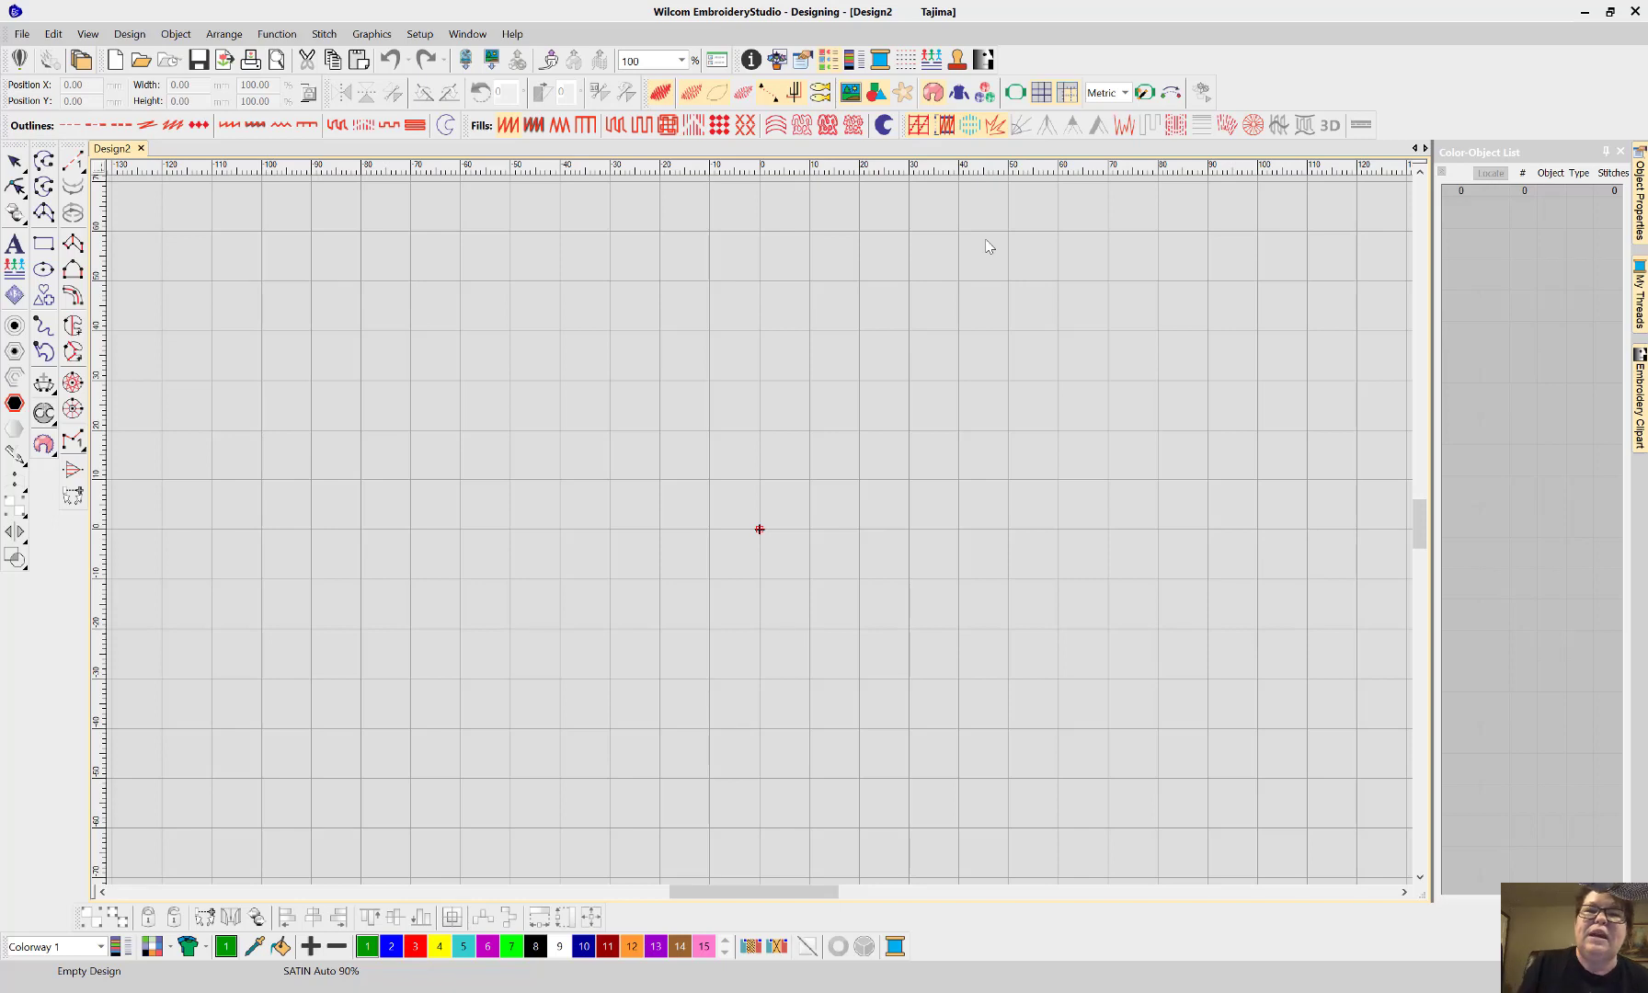
- Add the Brother 200 x 300 mm hoop to the My Hoops list in the hoop options
right_click(1015, 95)
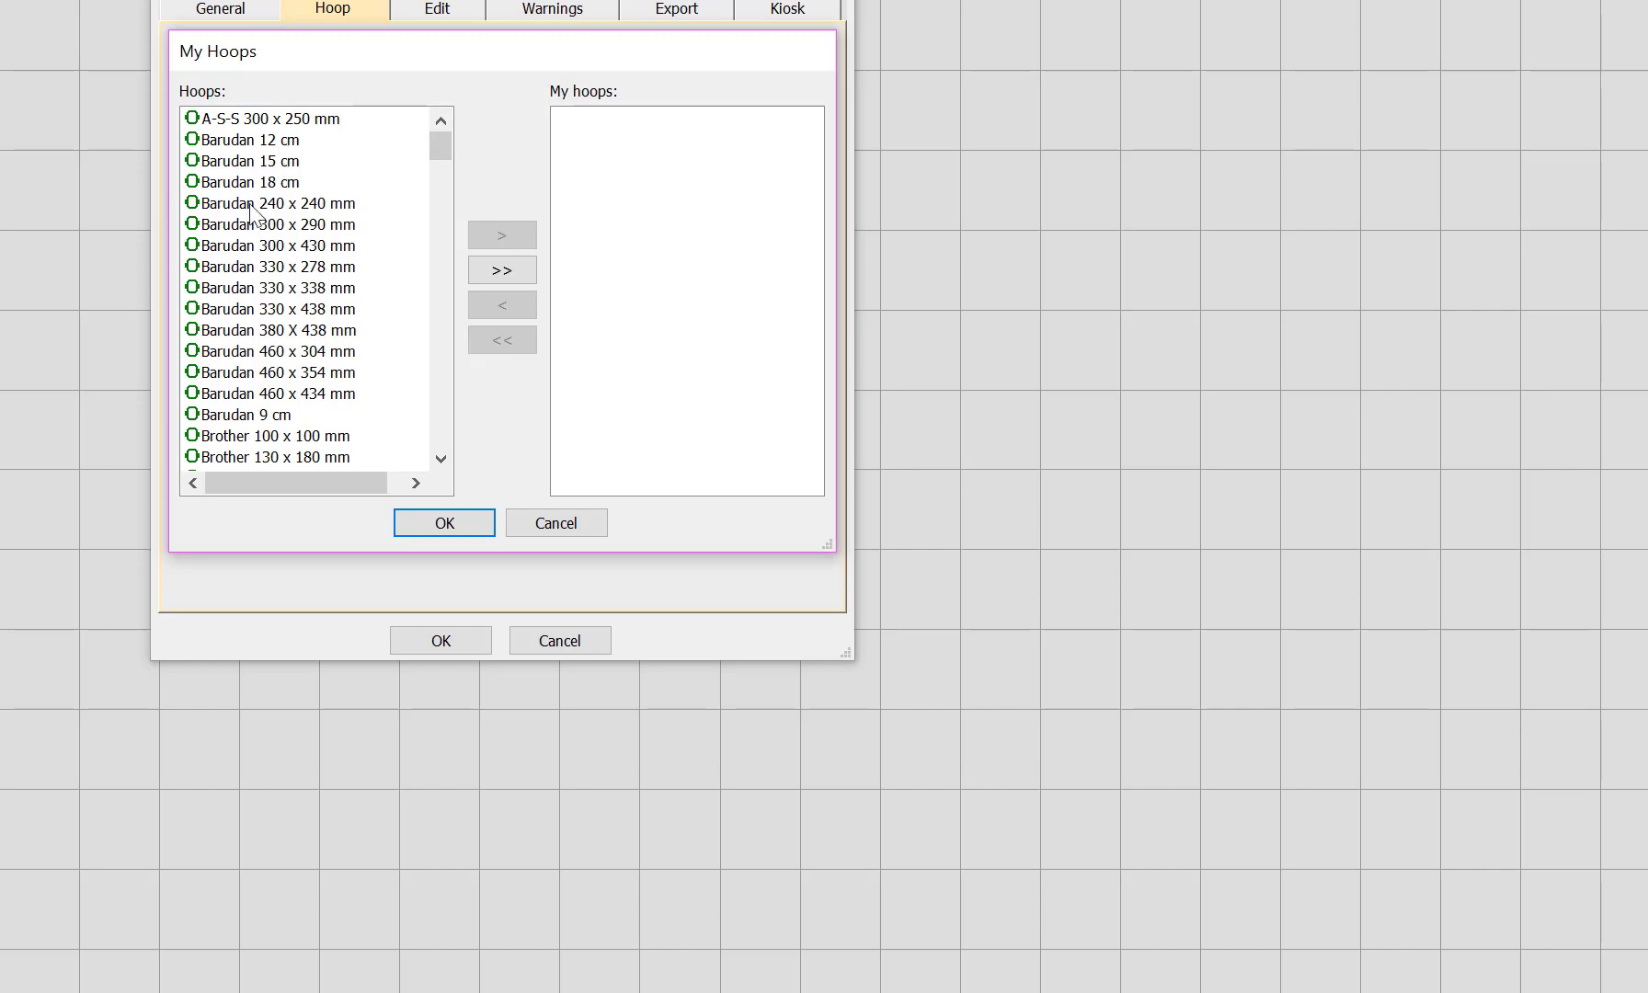
scroll(269, 253, "down", 3)
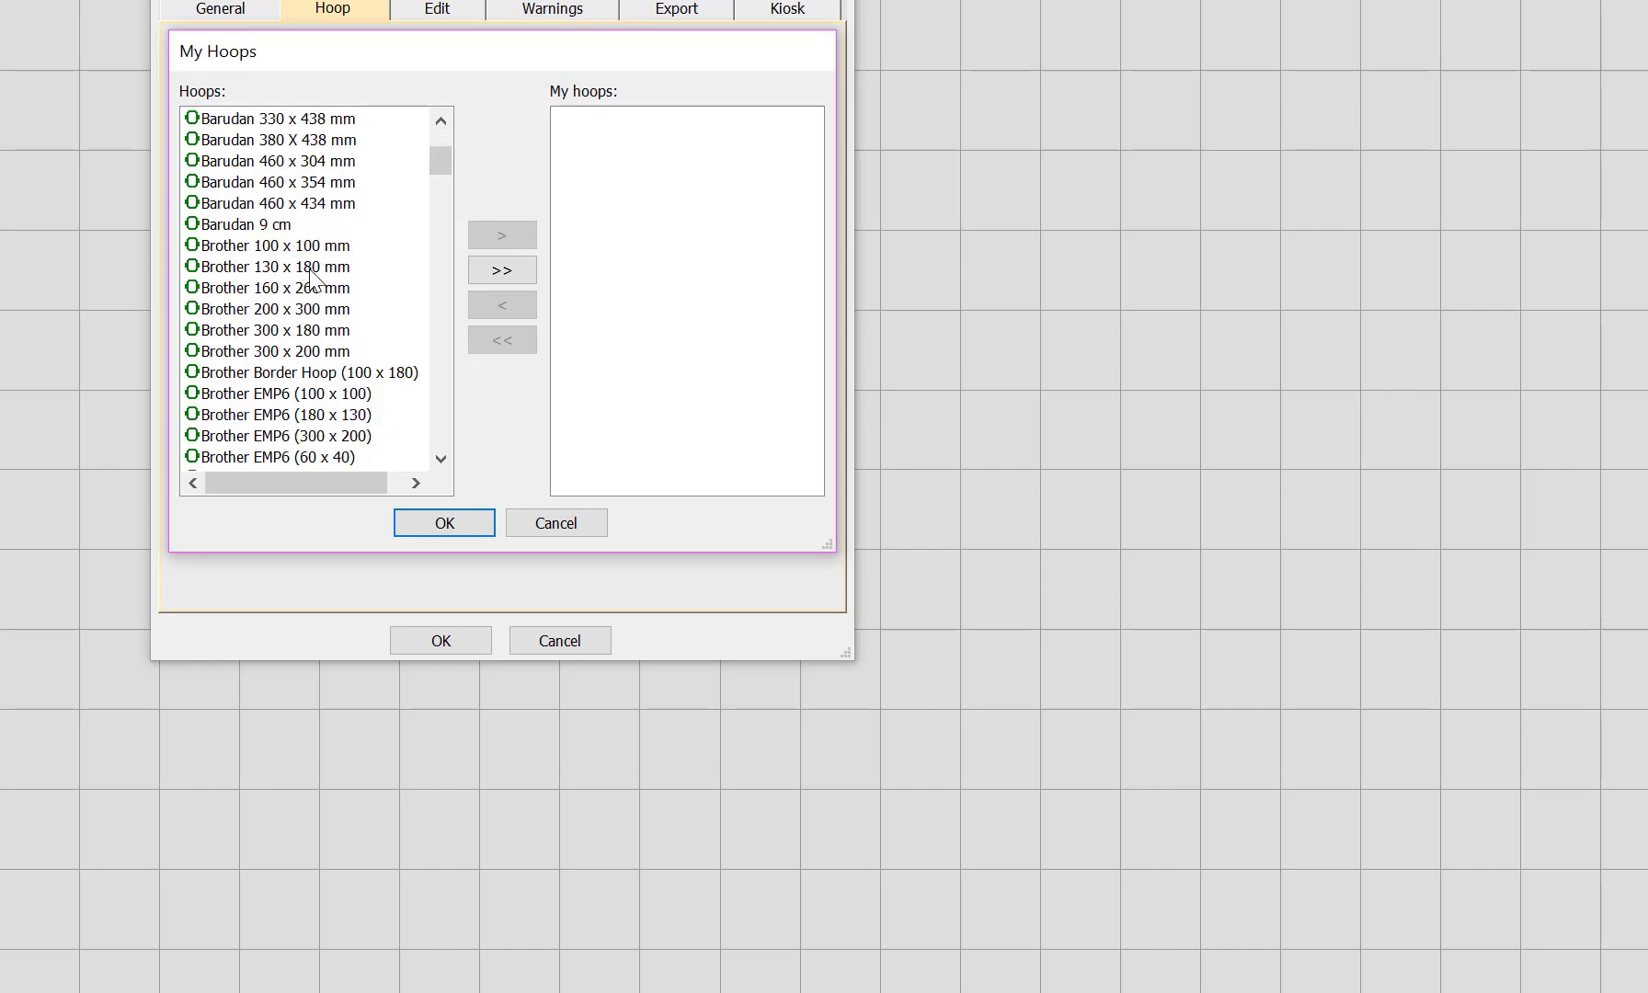
left_click(302, 313)
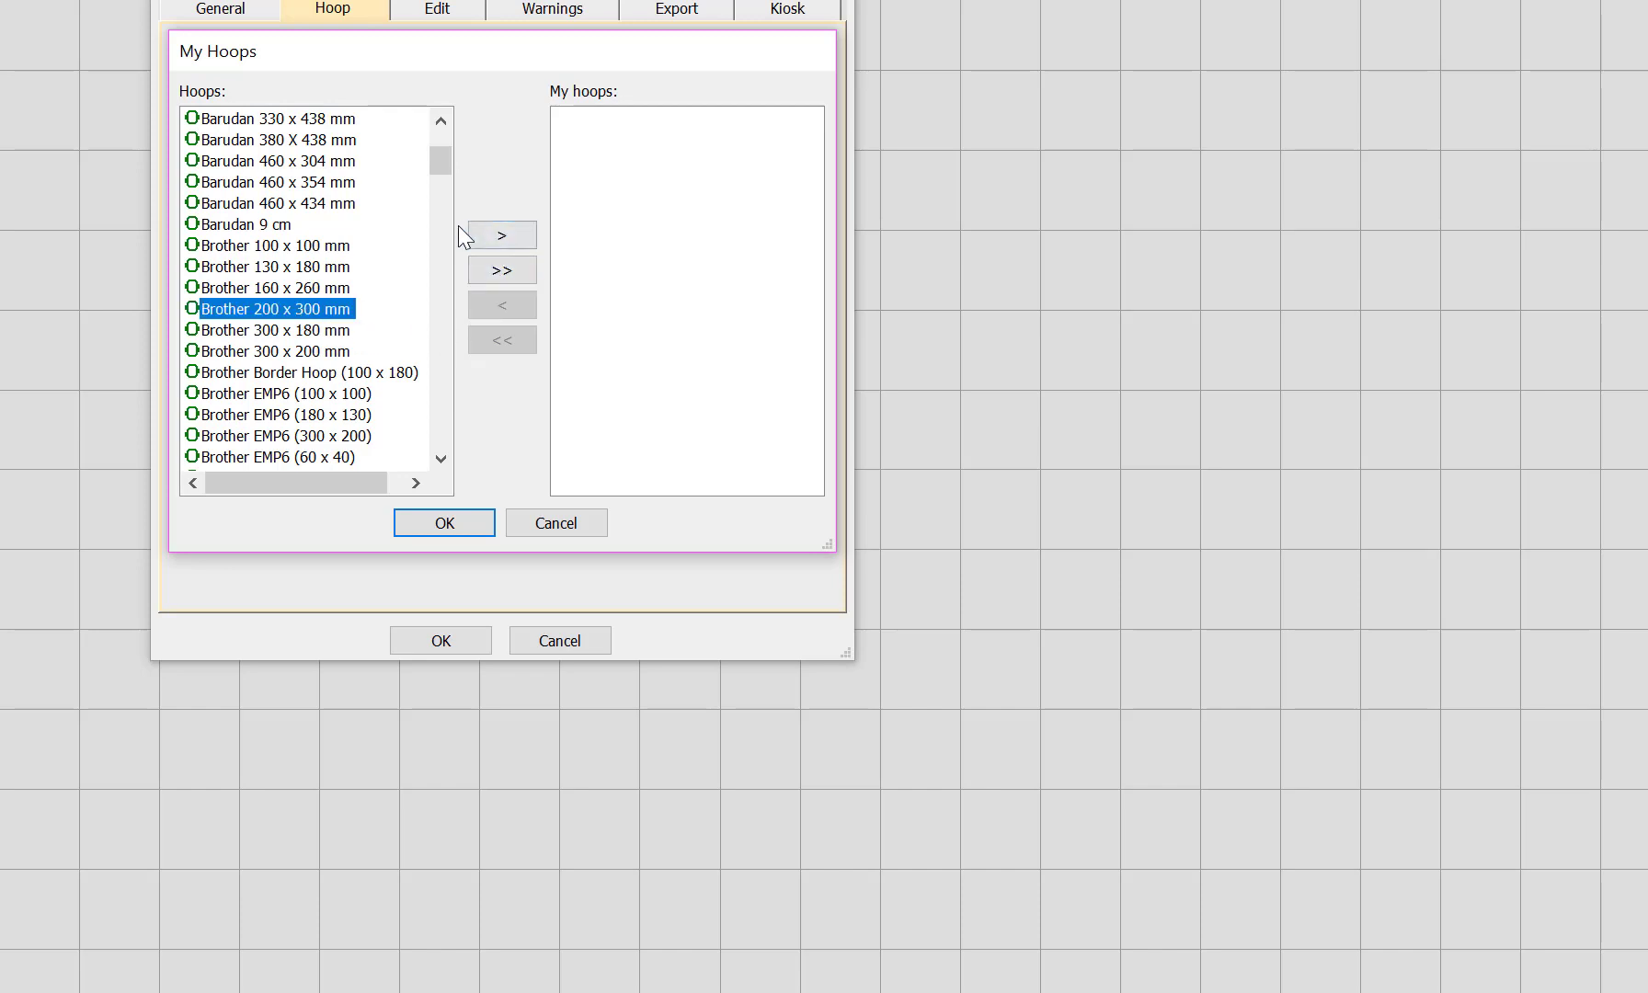
left_click(504, 238)
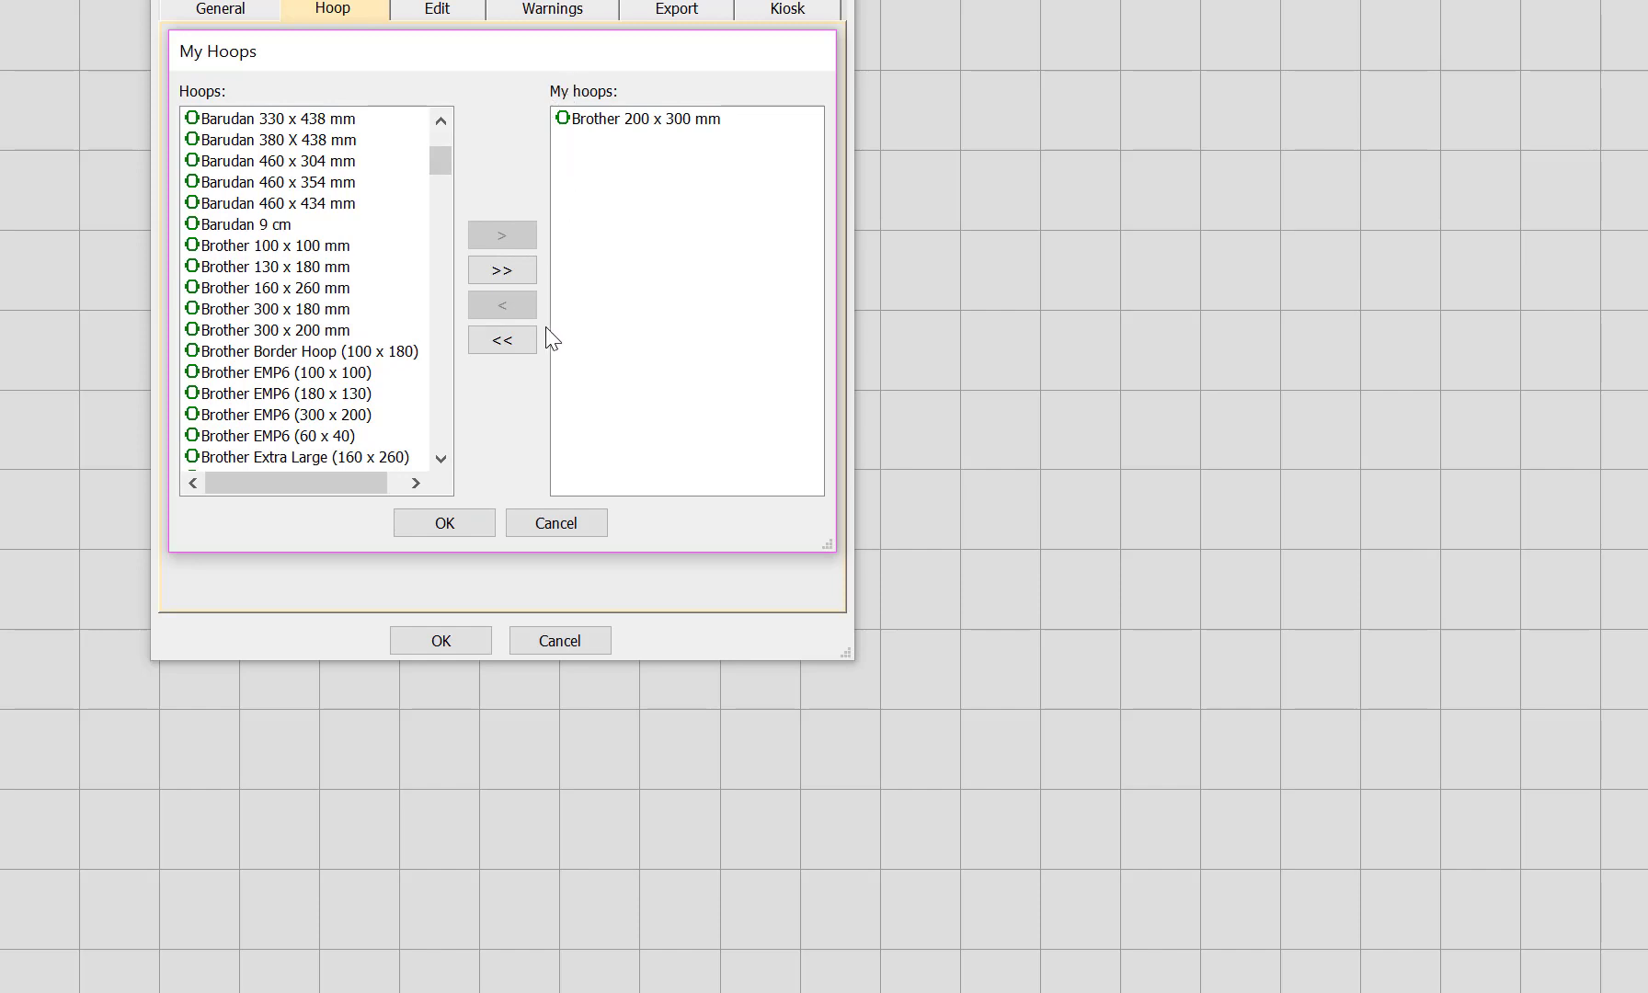
- Remove the Brother 200 x 300 mm hoop from My Hoops and add it back
left_click(607, 120)
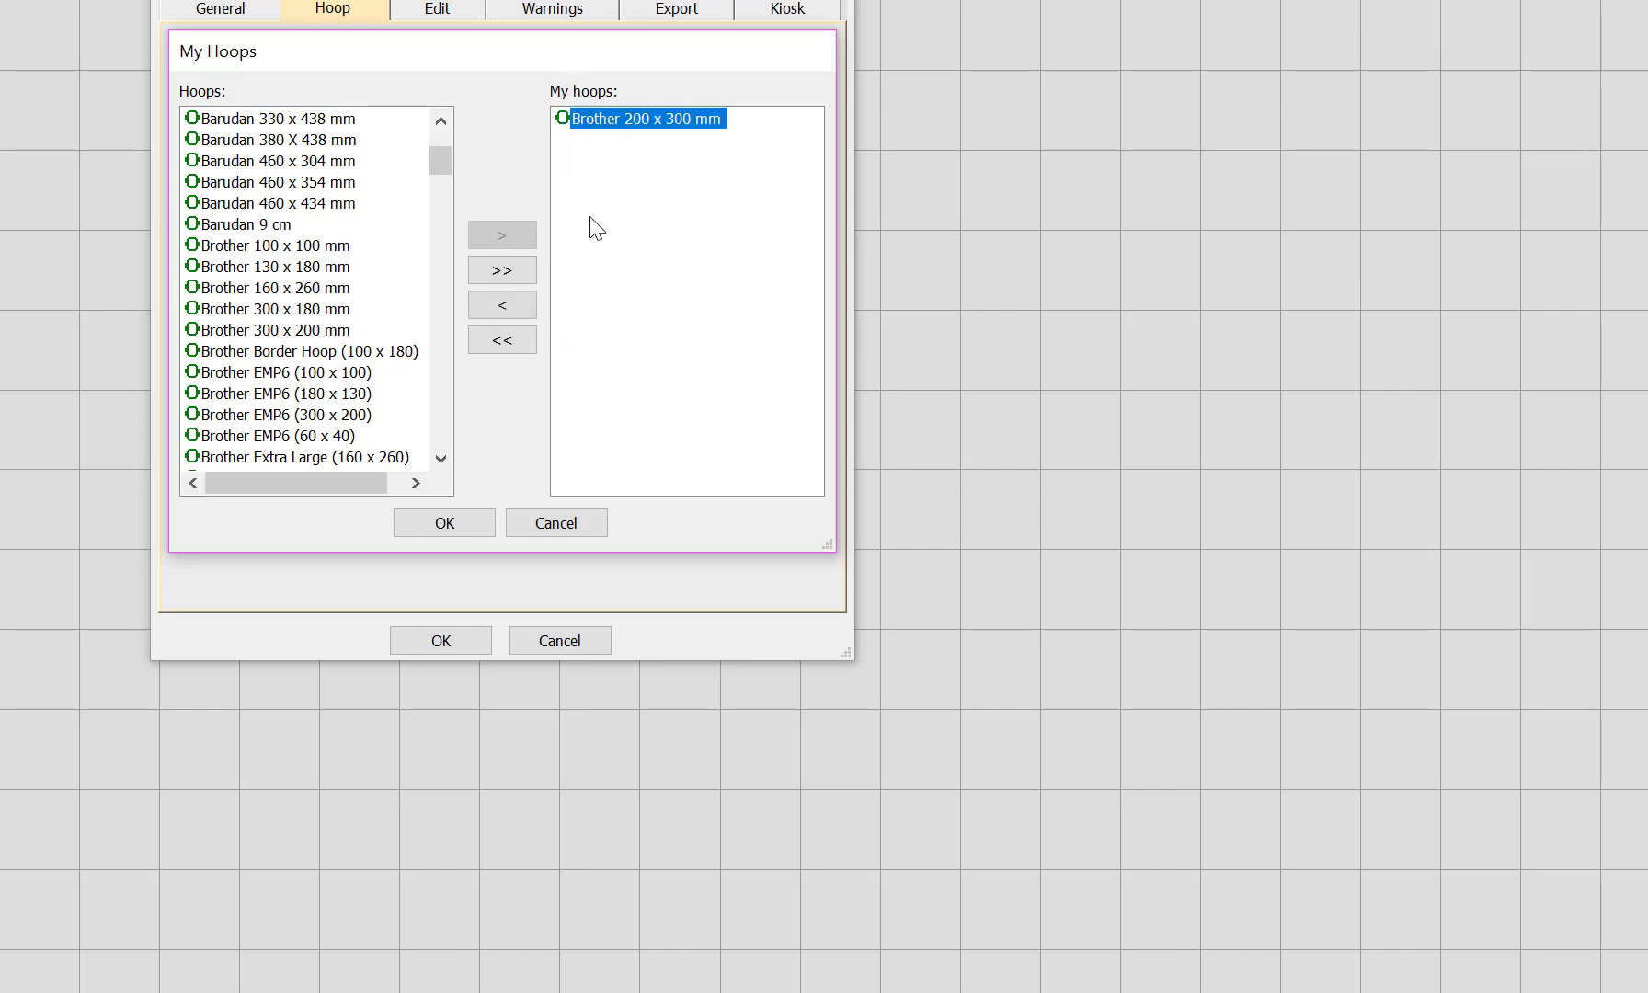
left_click(507, 308)
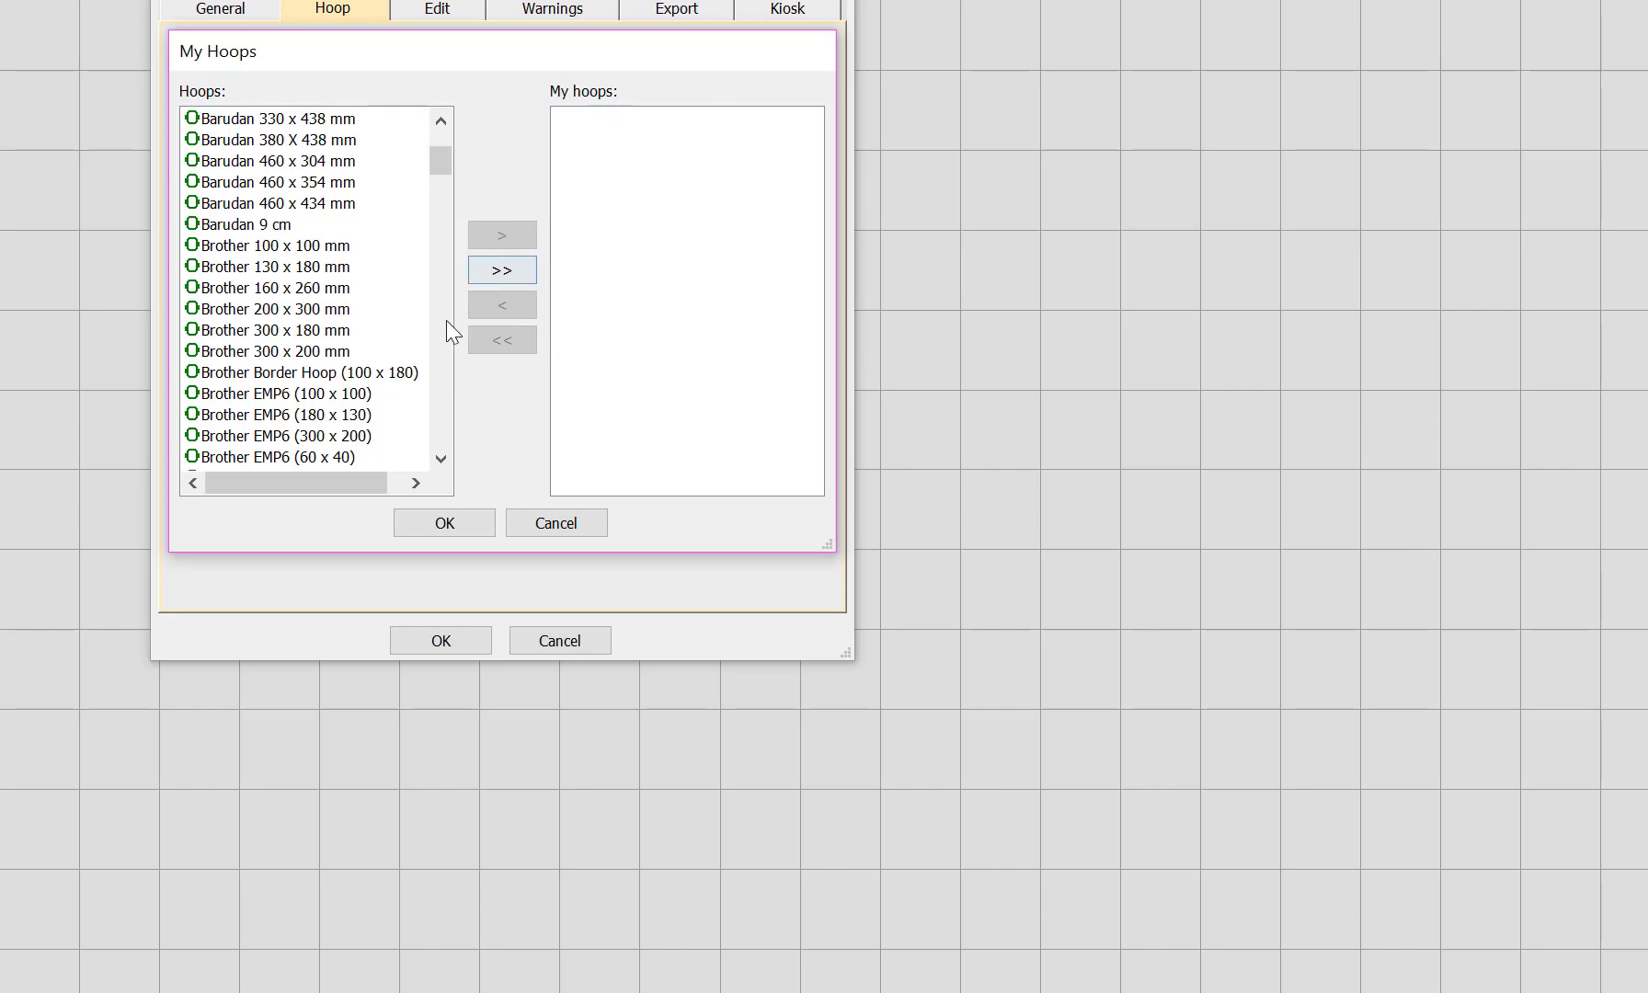
left_click(287, 315)
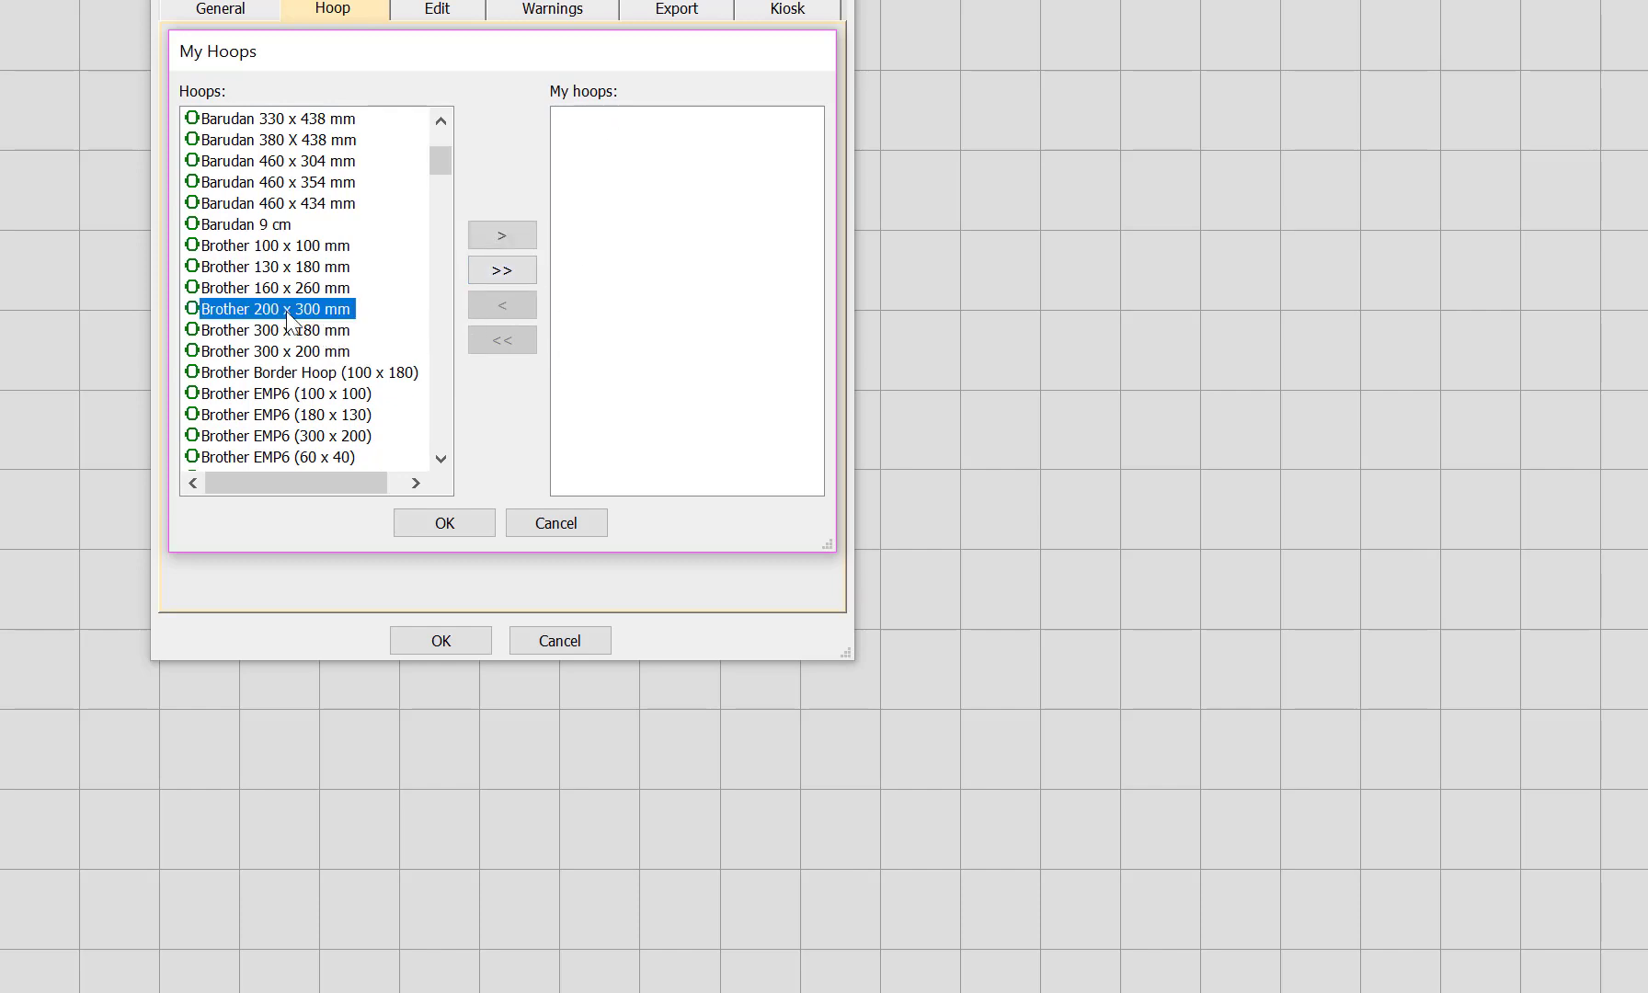
left_click(508, 241)
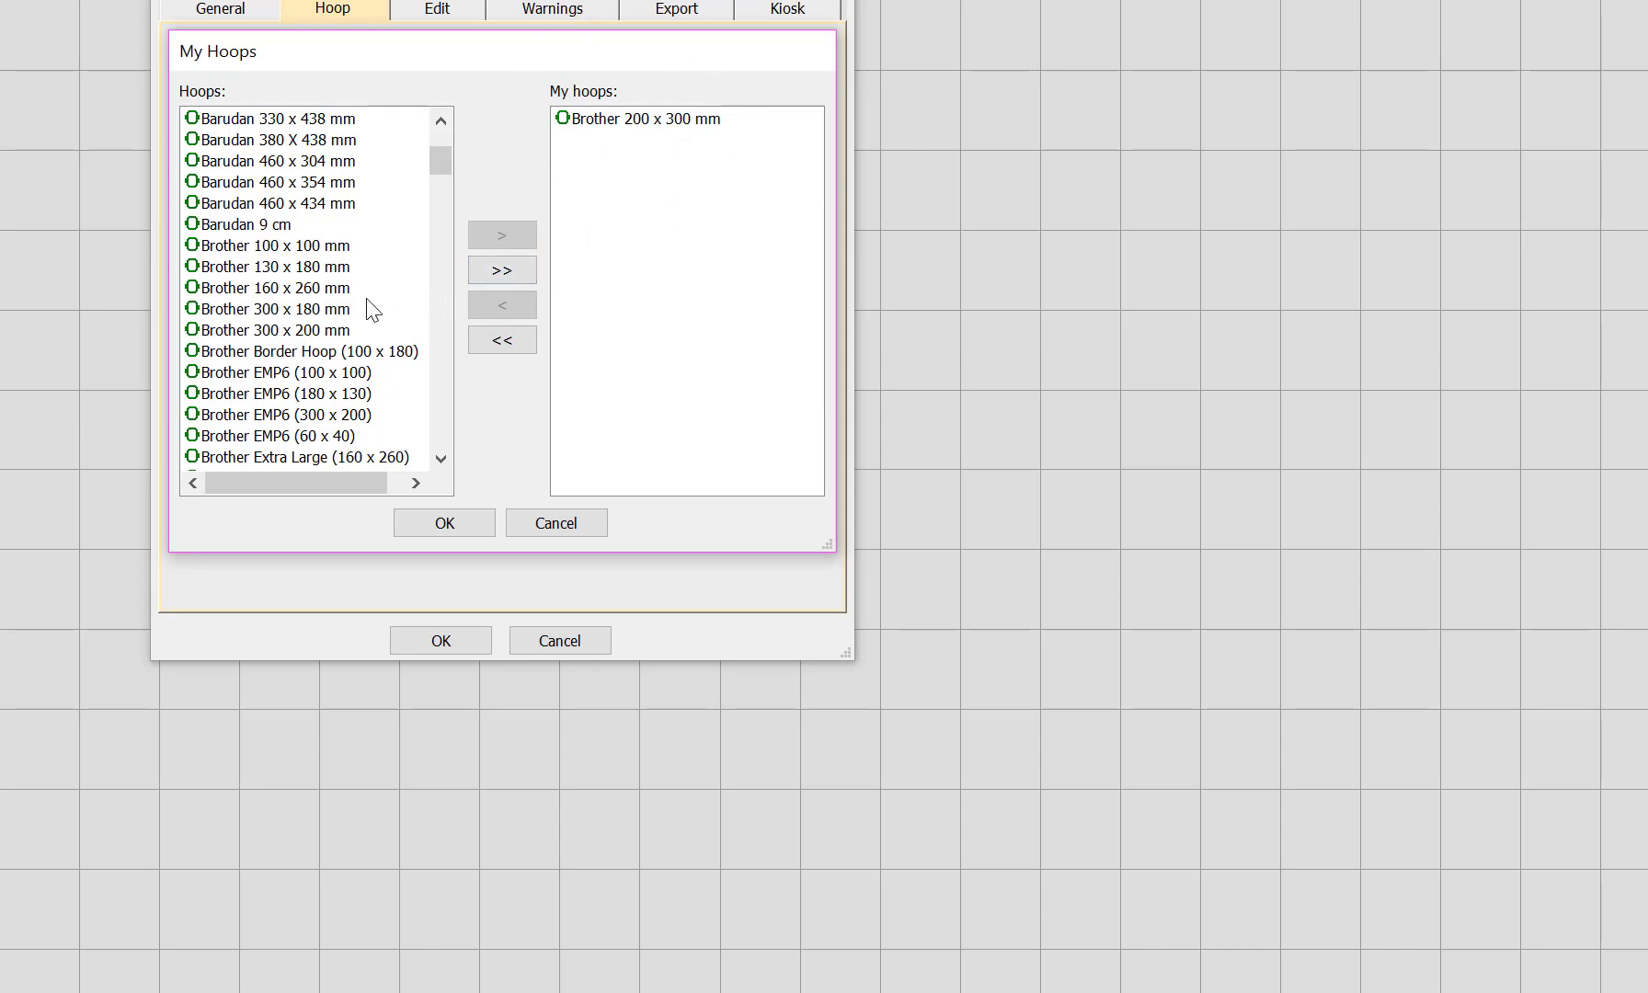
- Look through the available hoops of the other machine brands and accept the My Hoops selection
scroll(372, 310, "down", 5)
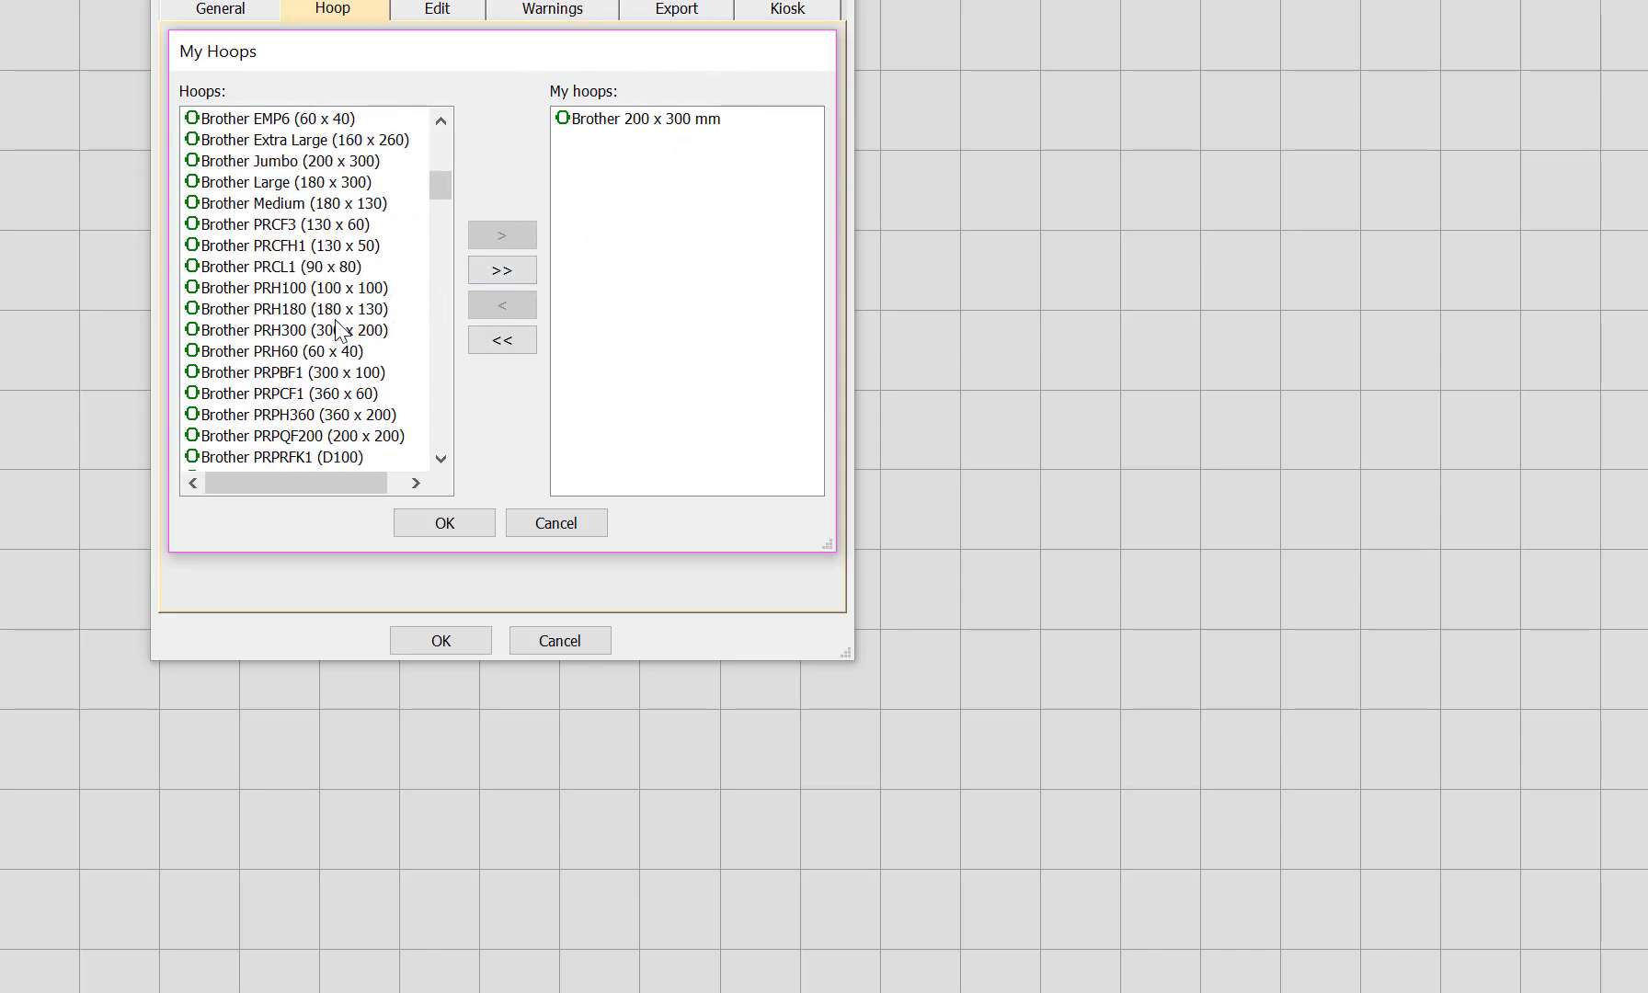
scroll(337, 327, "down", 2)
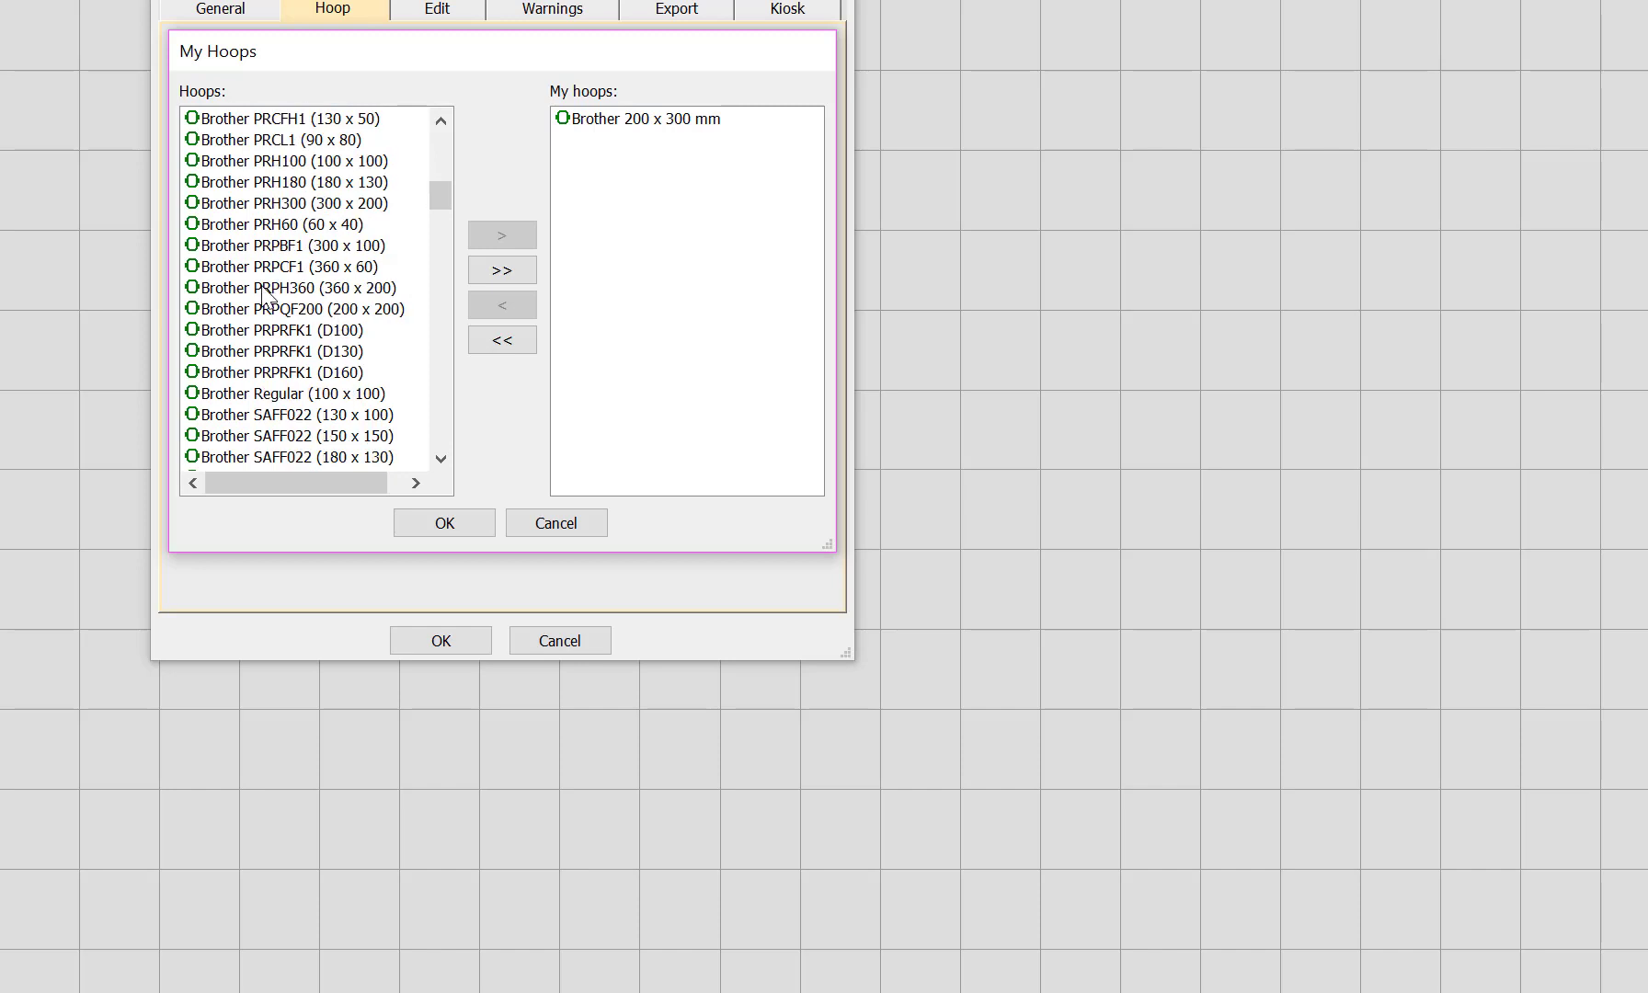
scroll(279, 248, "down", 5)
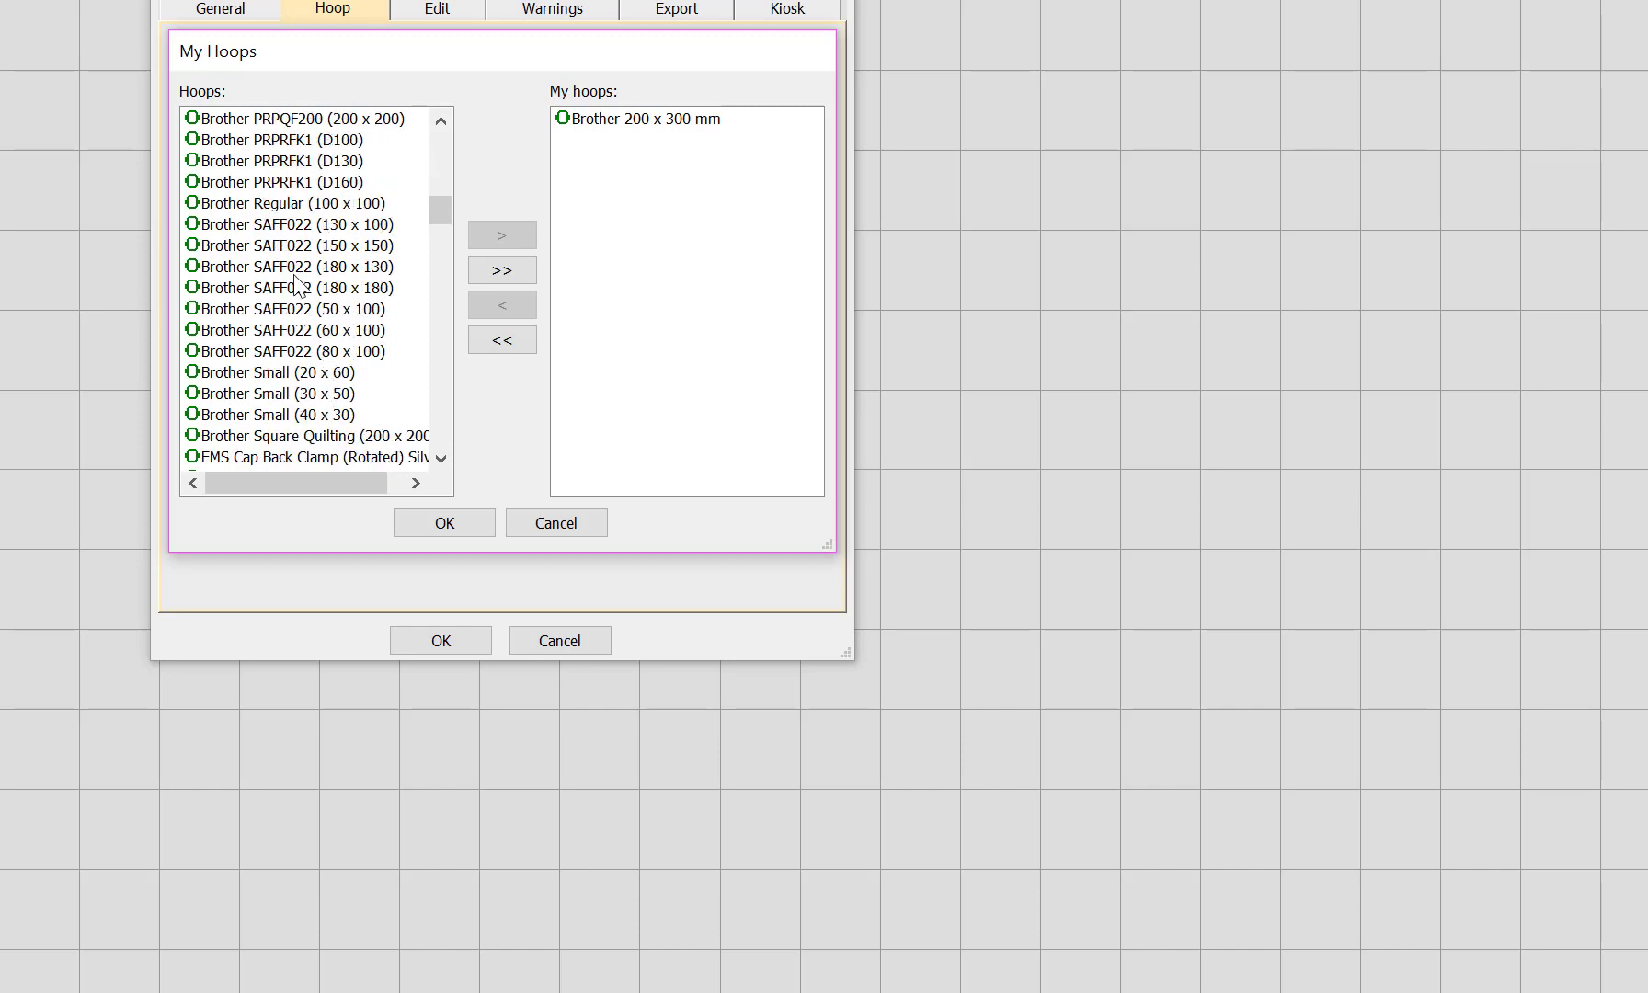
scroll(301, 290, "down", 3)
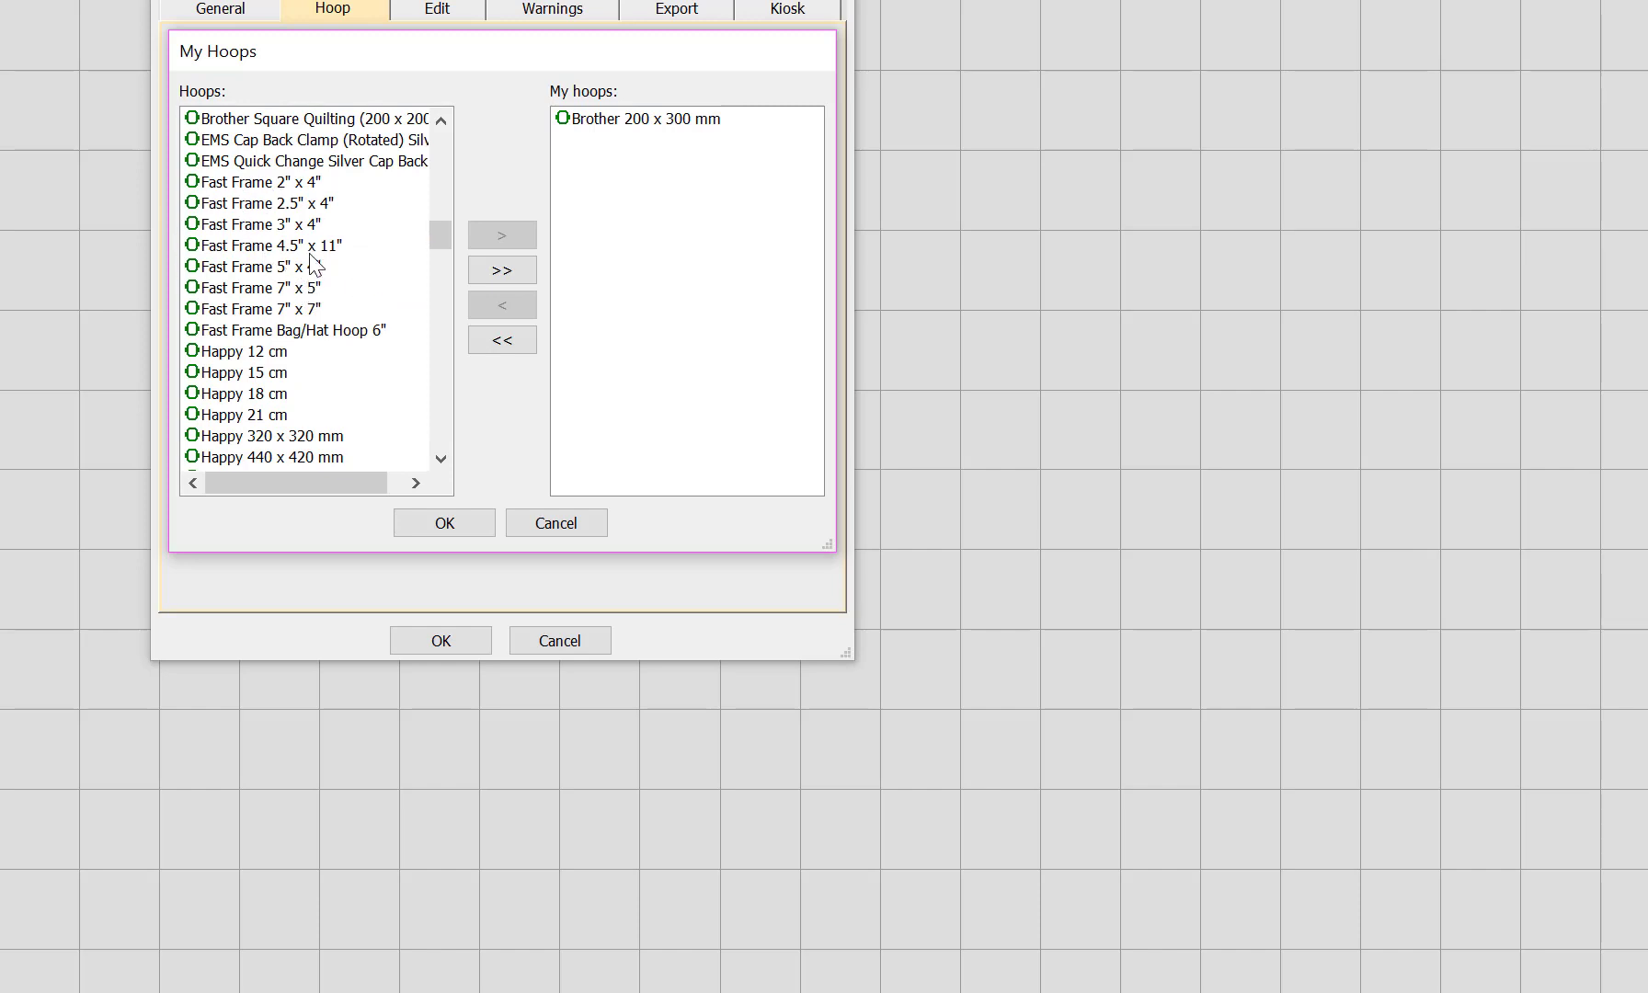
scroll(313, 264, "down", 2)
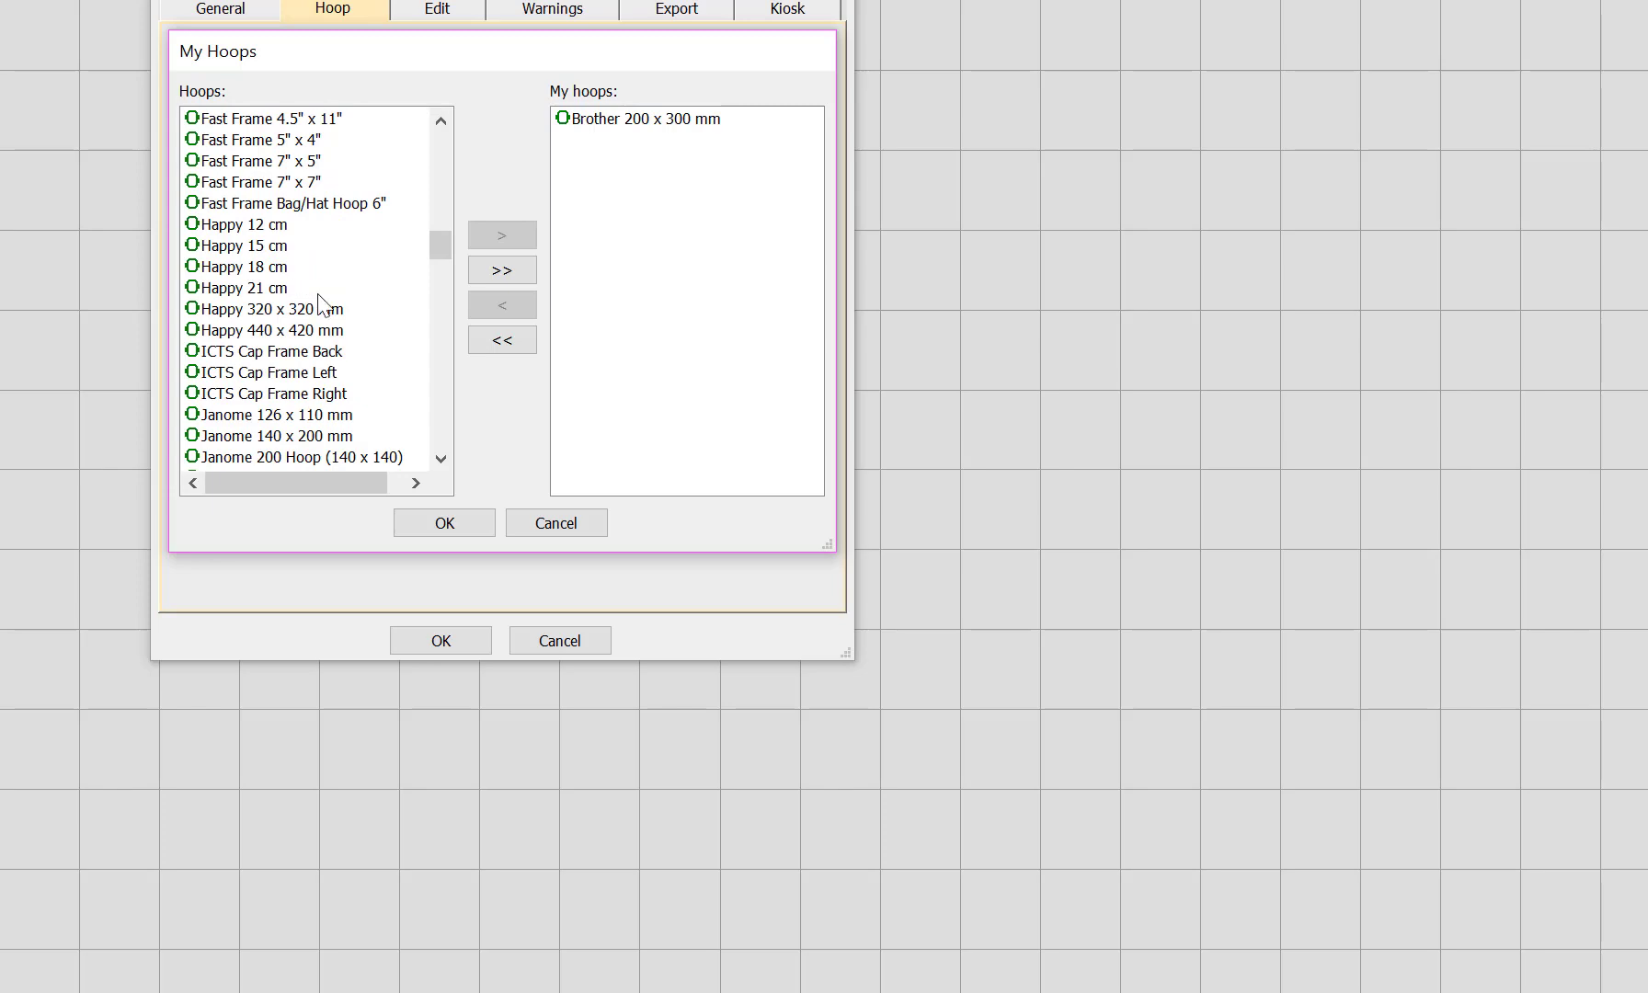
scroll(319, 304, "down", 5)
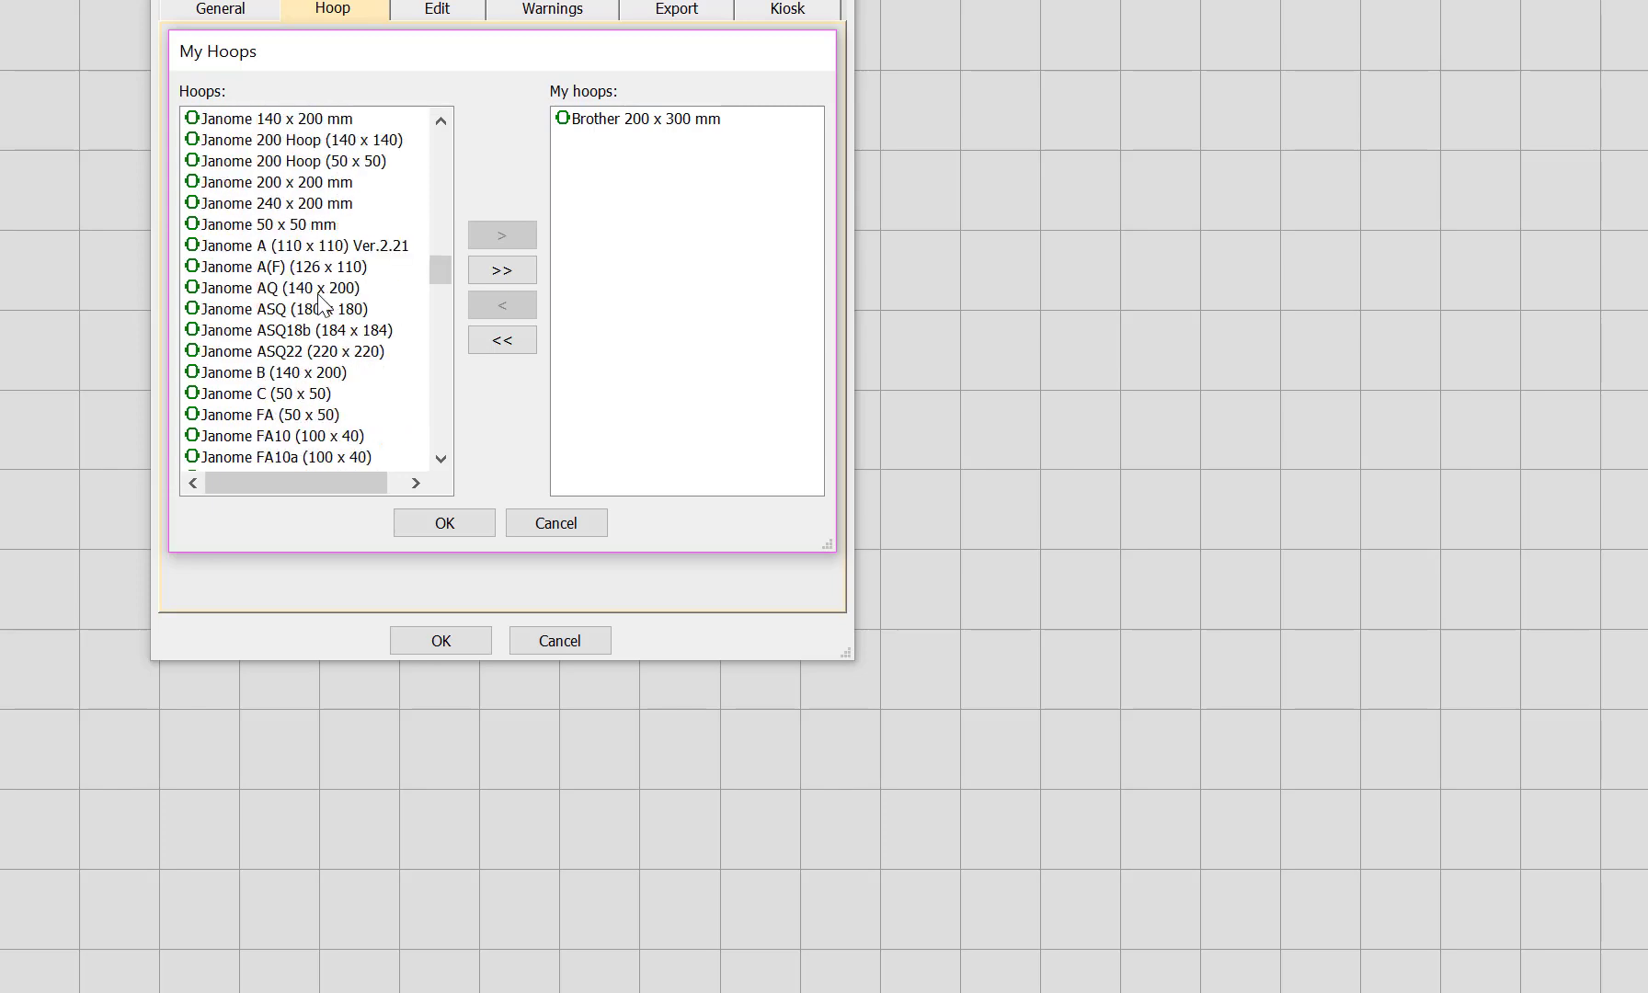
scroll(319, 301, "down", 13)
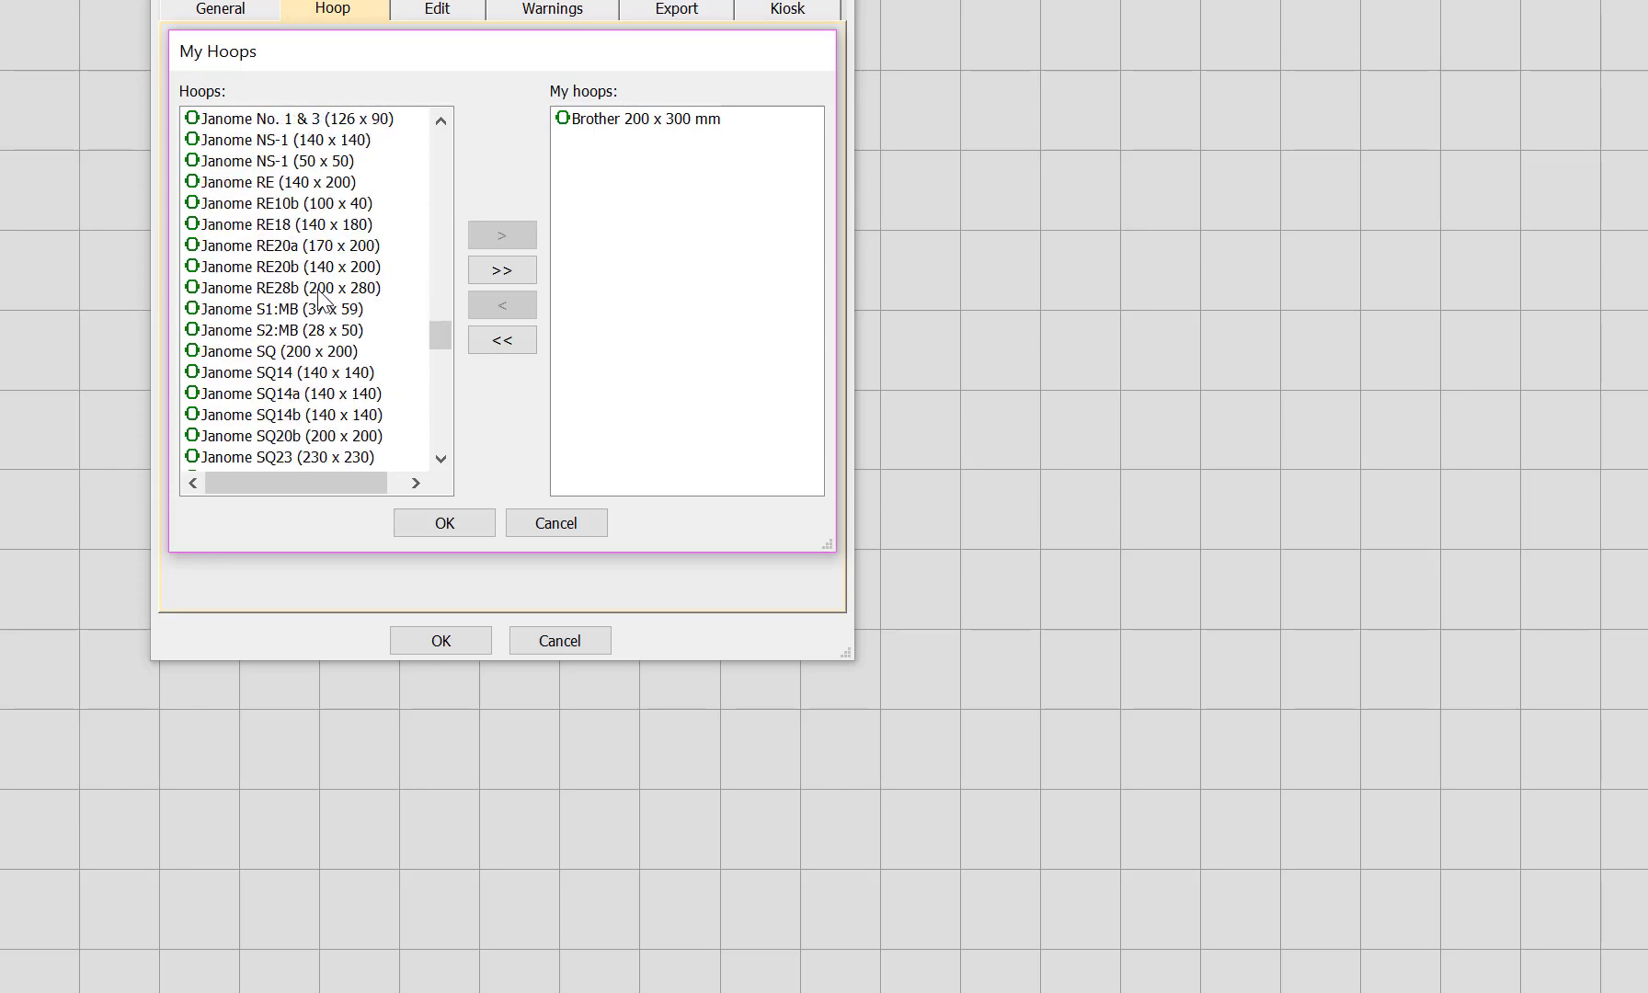
scroll(319, 292, "down", 6)
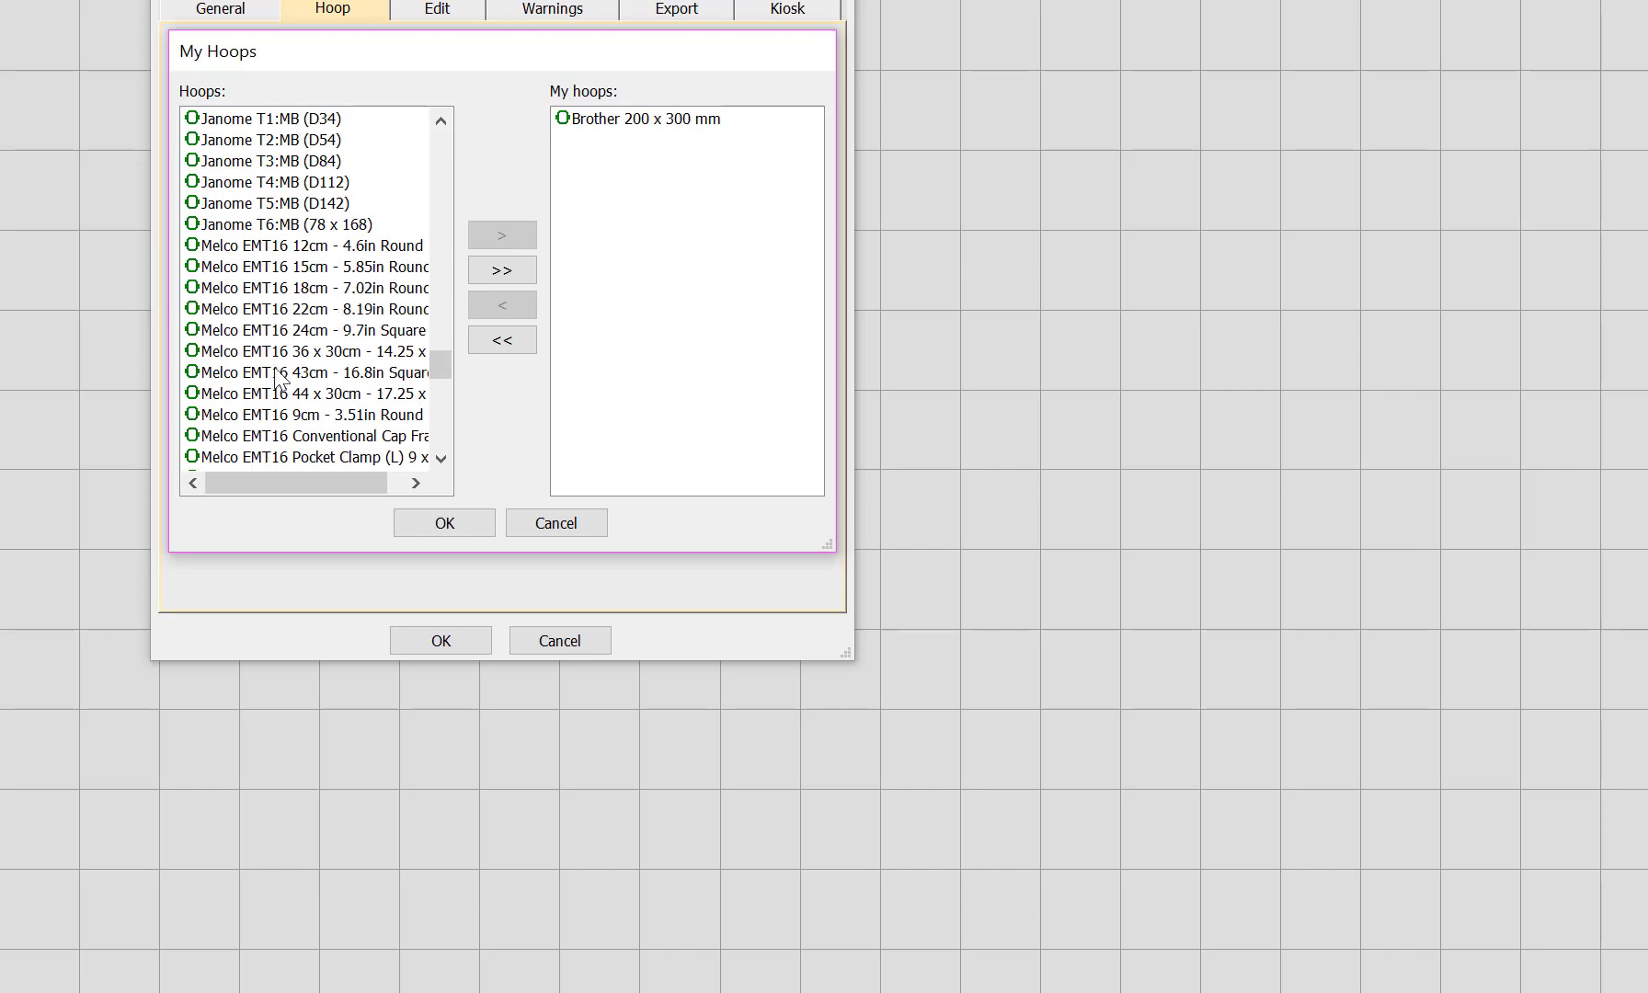
scroll(280, 377, "down", 15)
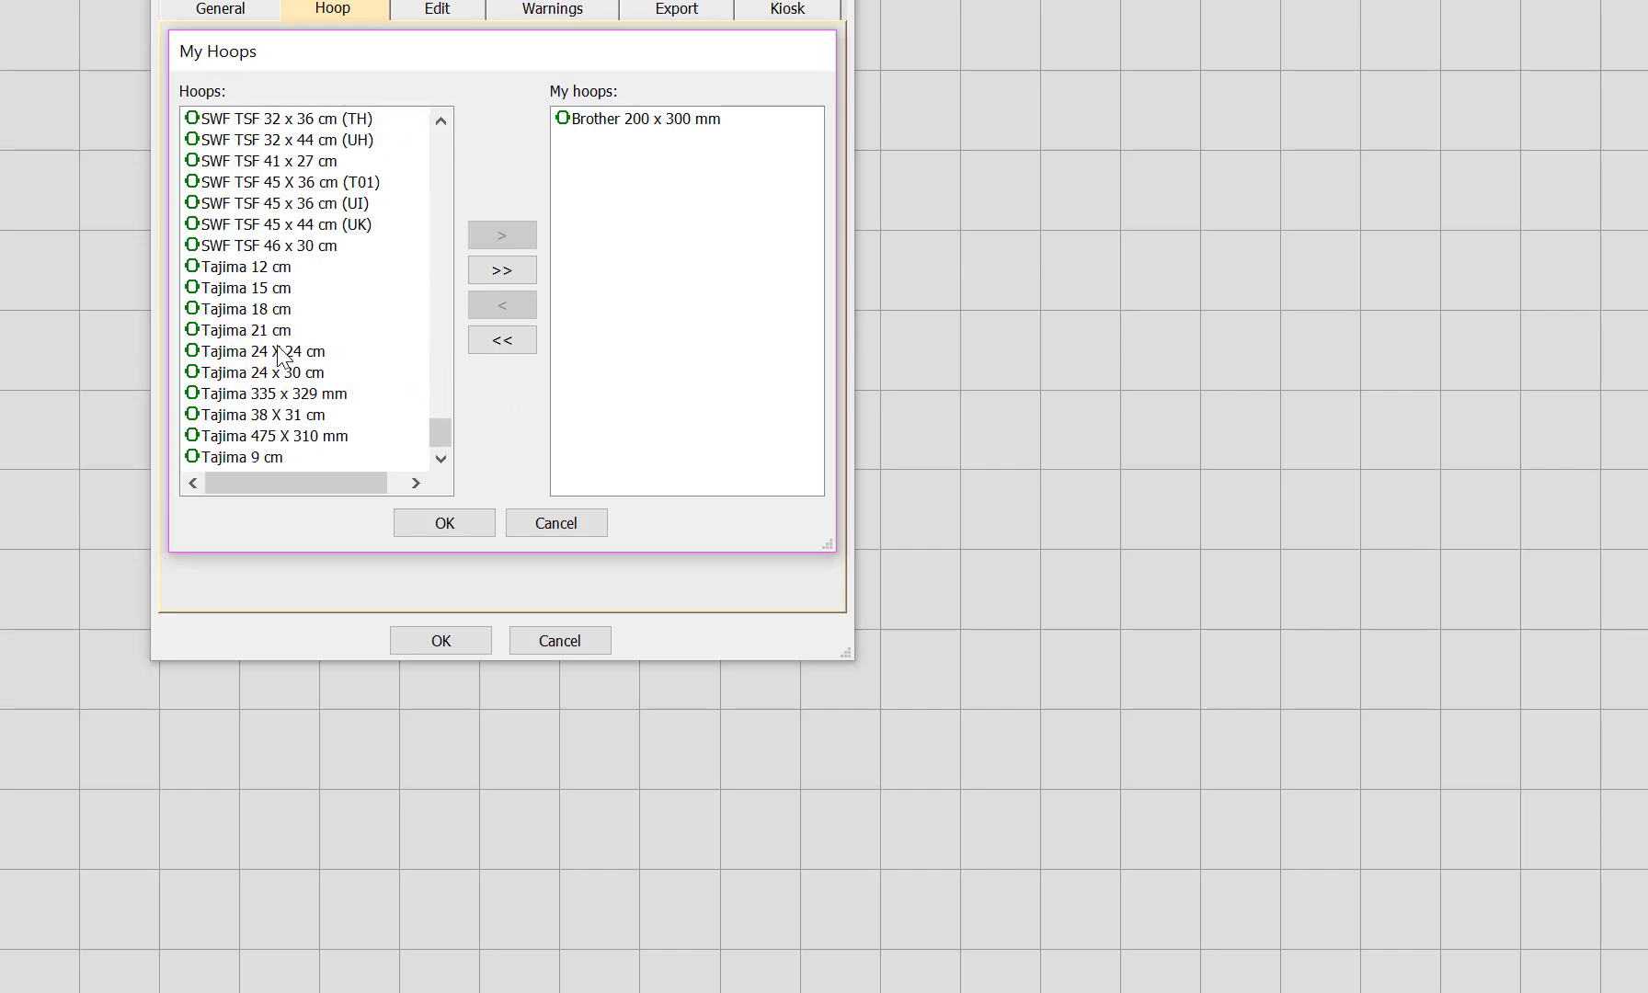
scroll(285, 350, "up", 7)
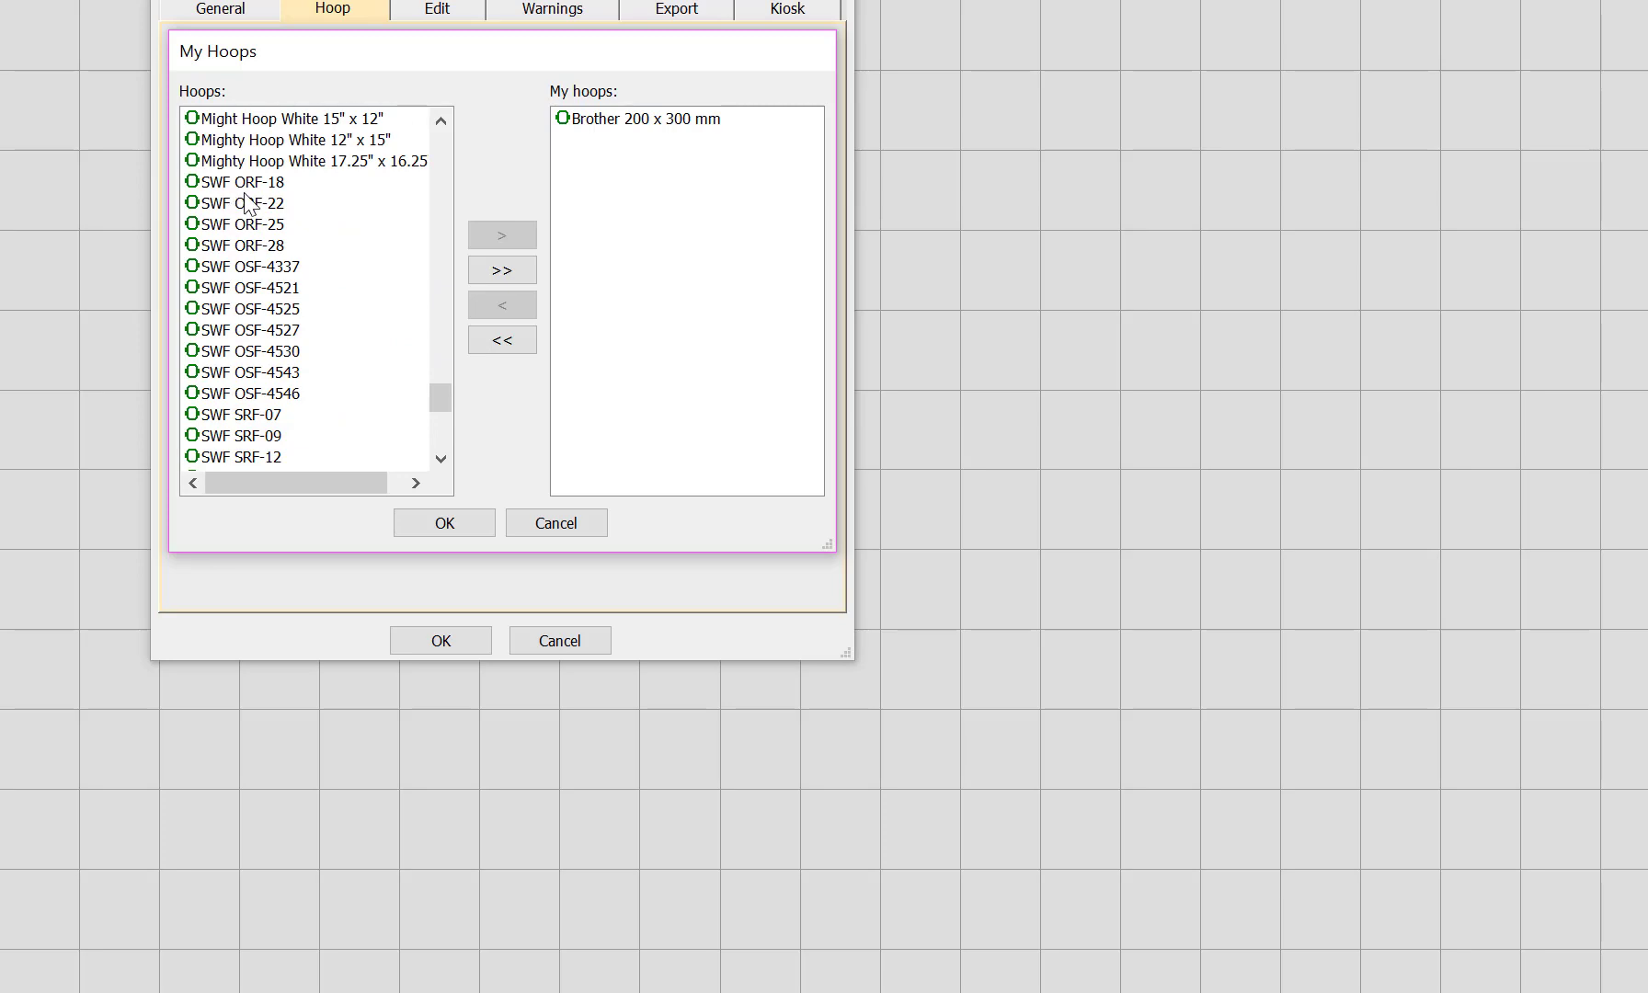
scroll(278, 294, "up", 2)
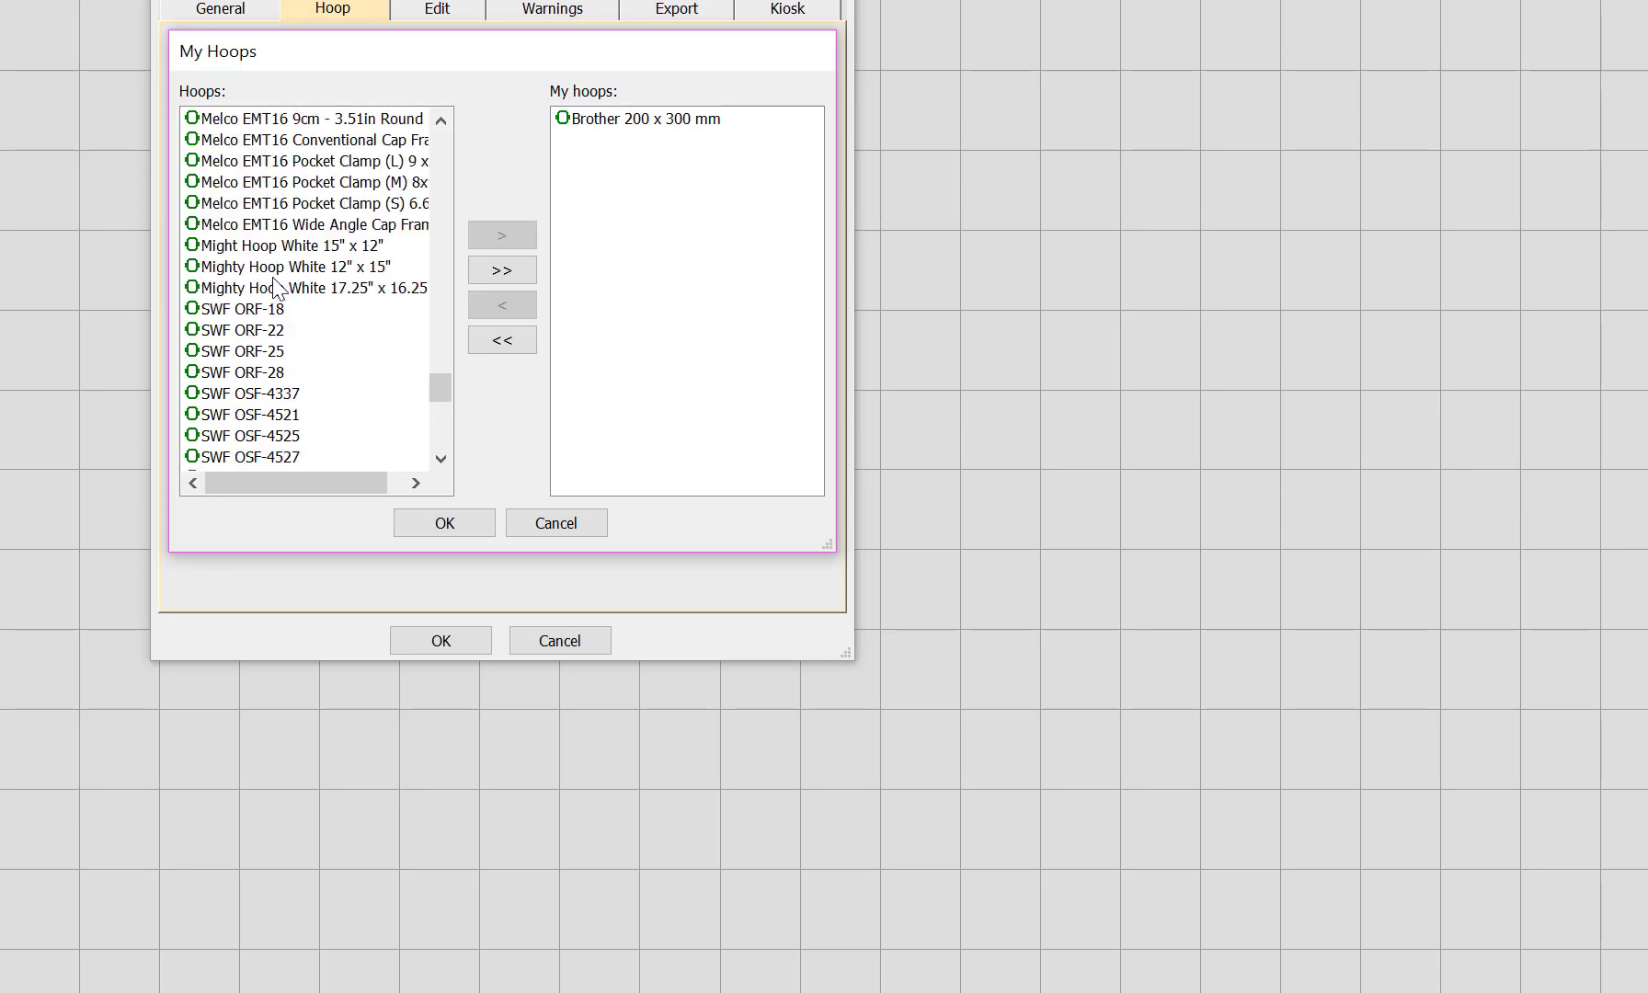
scroll(276, 287, "up", 12)
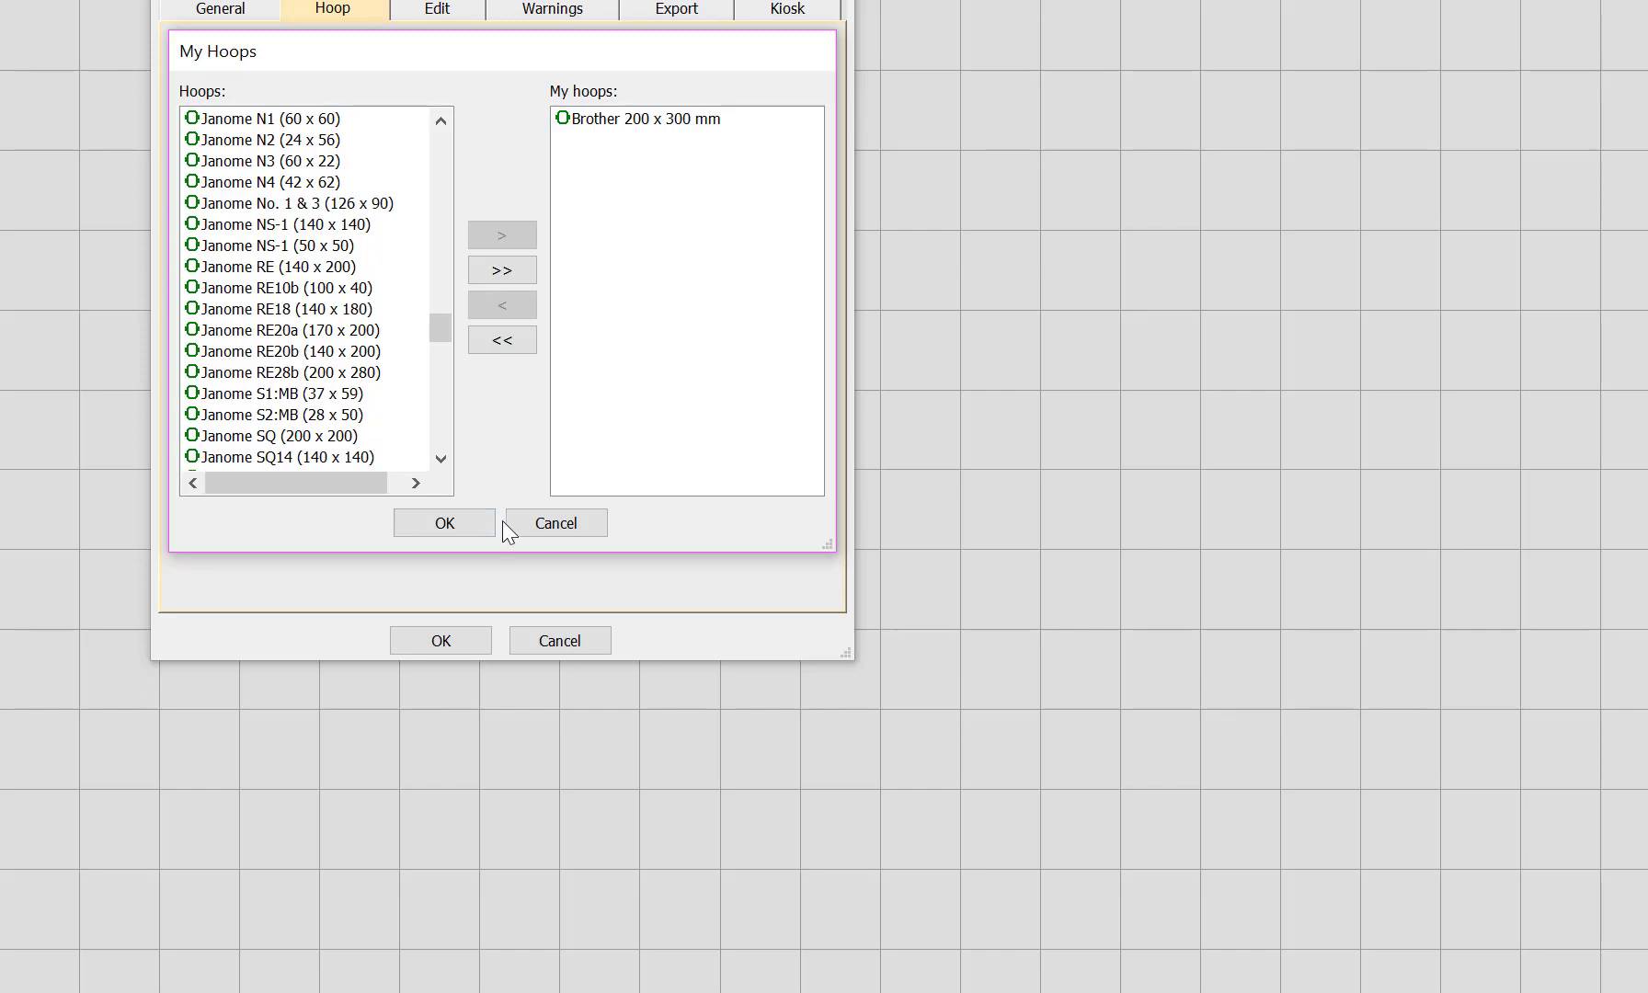
left_click(448, 525)
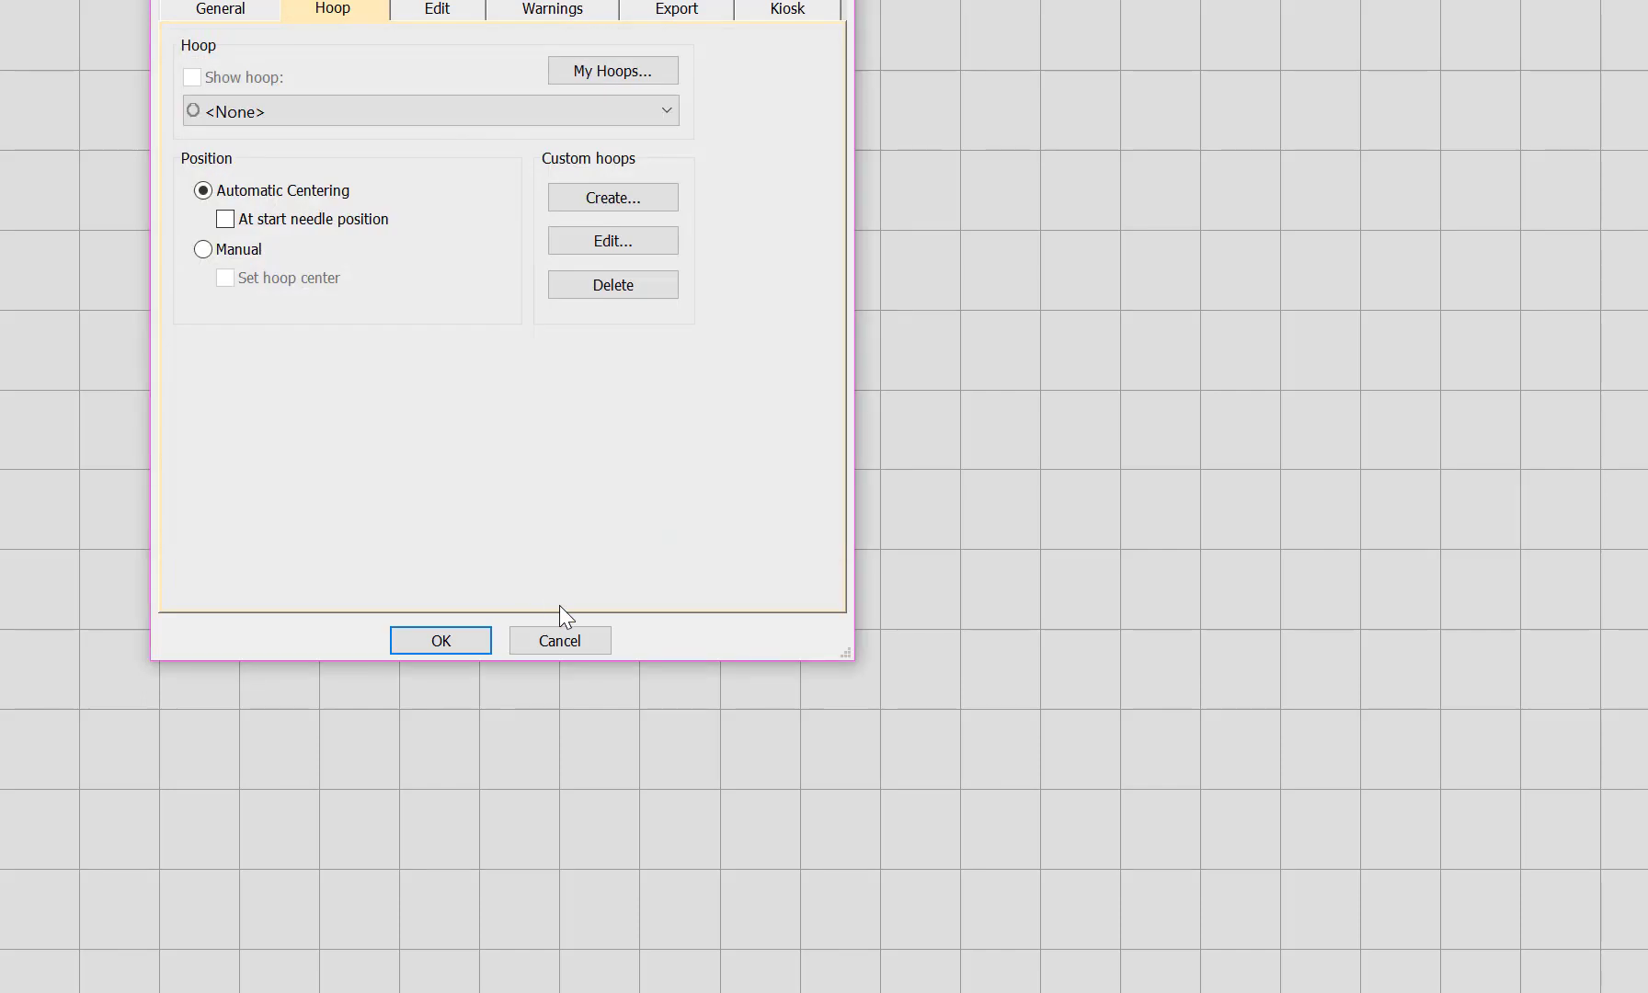
- Start a custom hoop, name it after its owner, and choose the Round Rectangle format
left_click(648, 198)
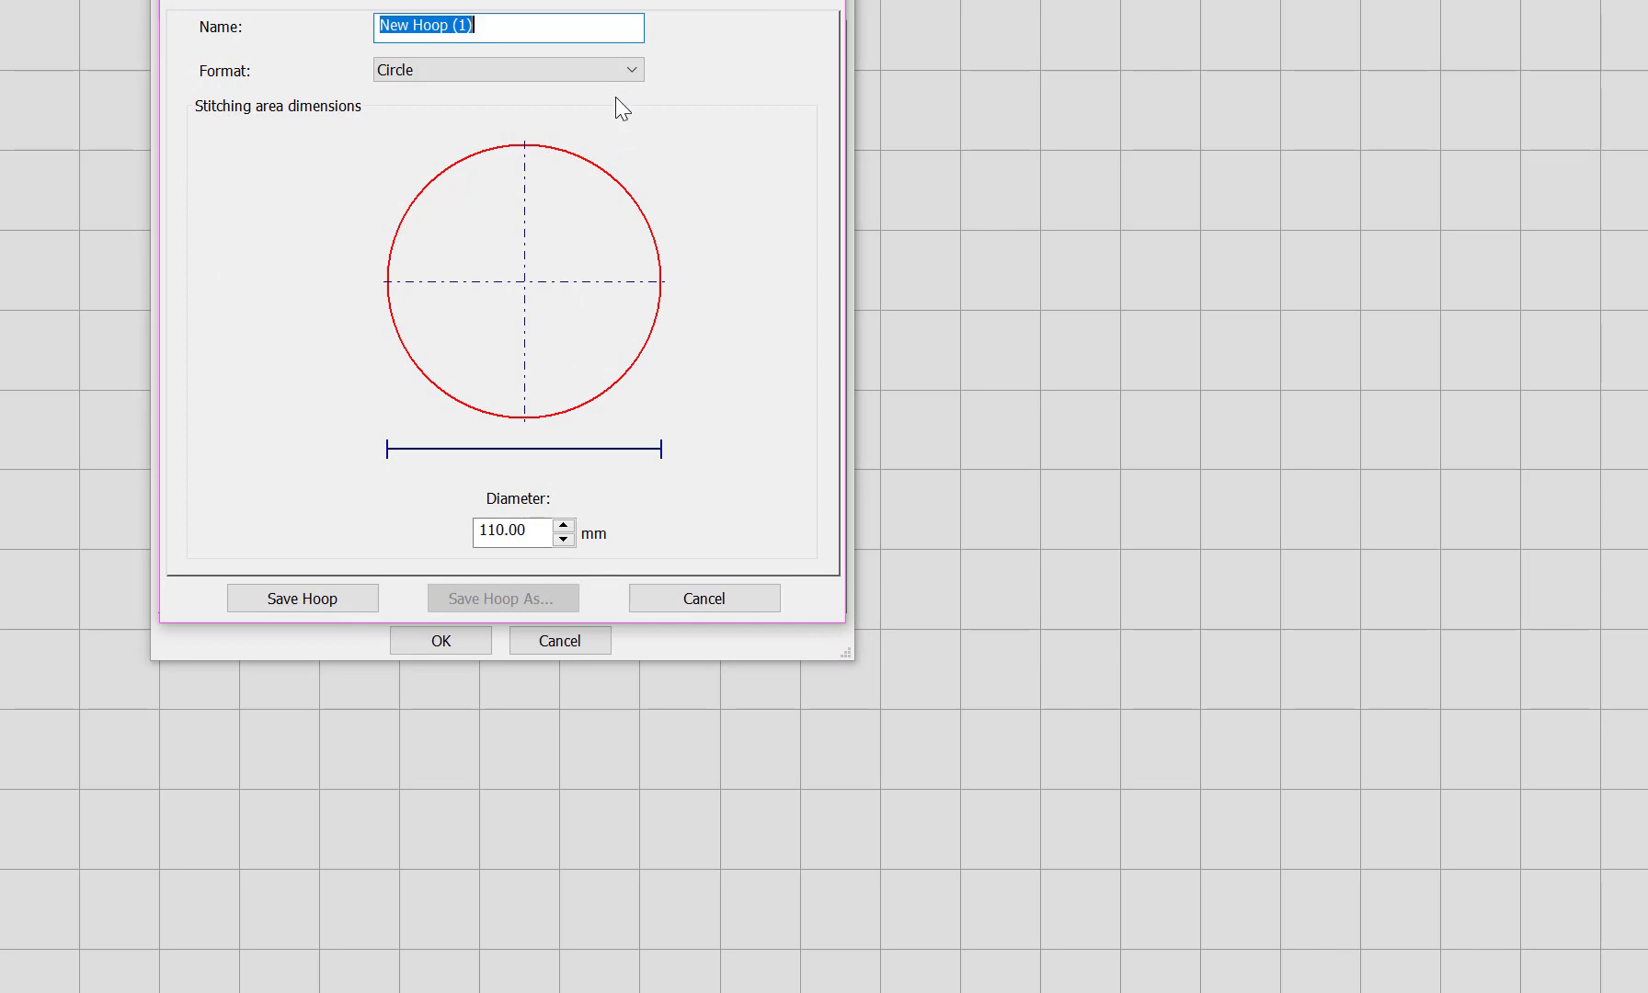
type("Su")
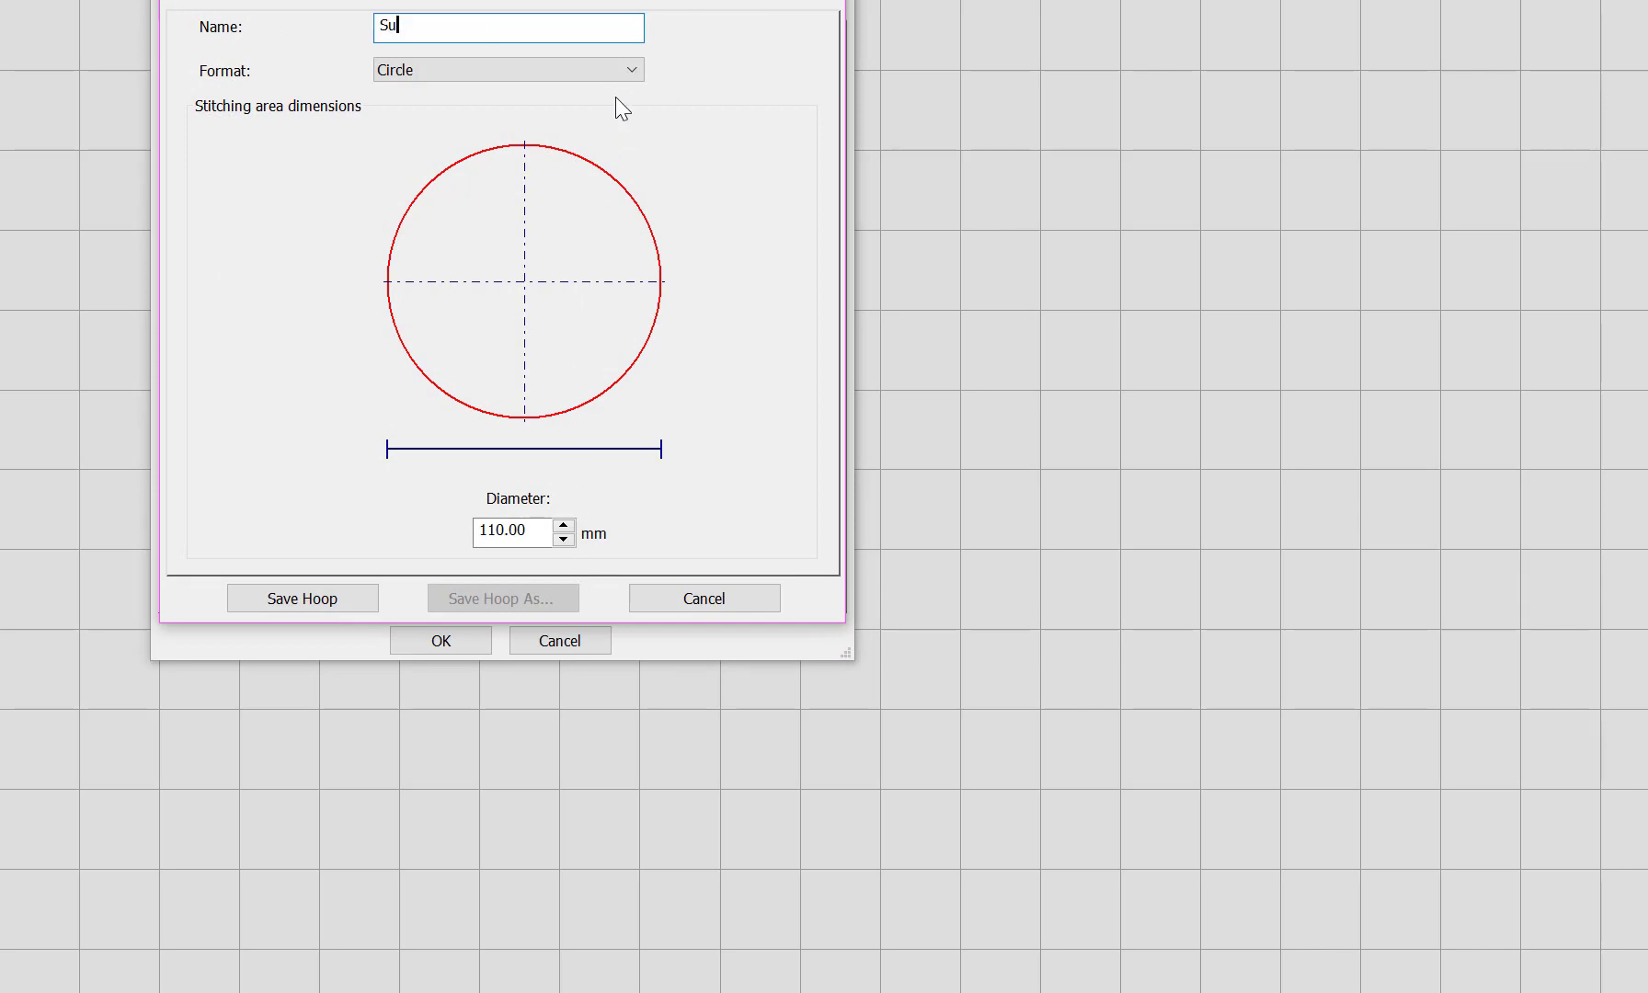
type("e's hoop")
left_click(637, 76)
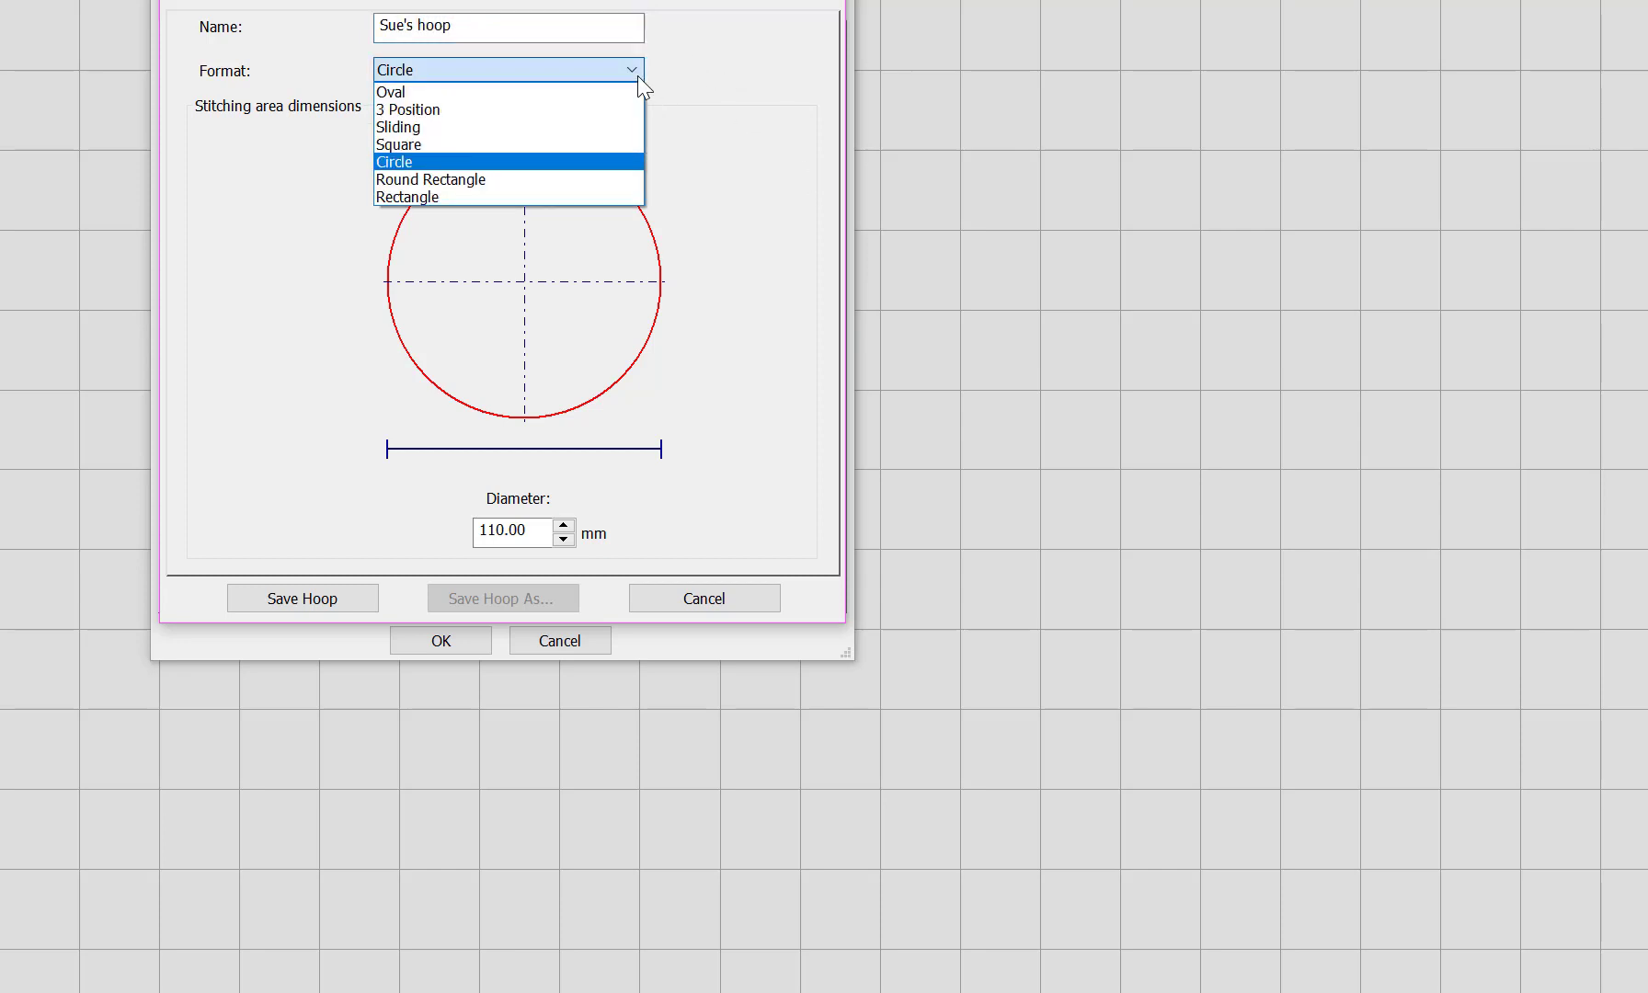
left_click(462, 181)
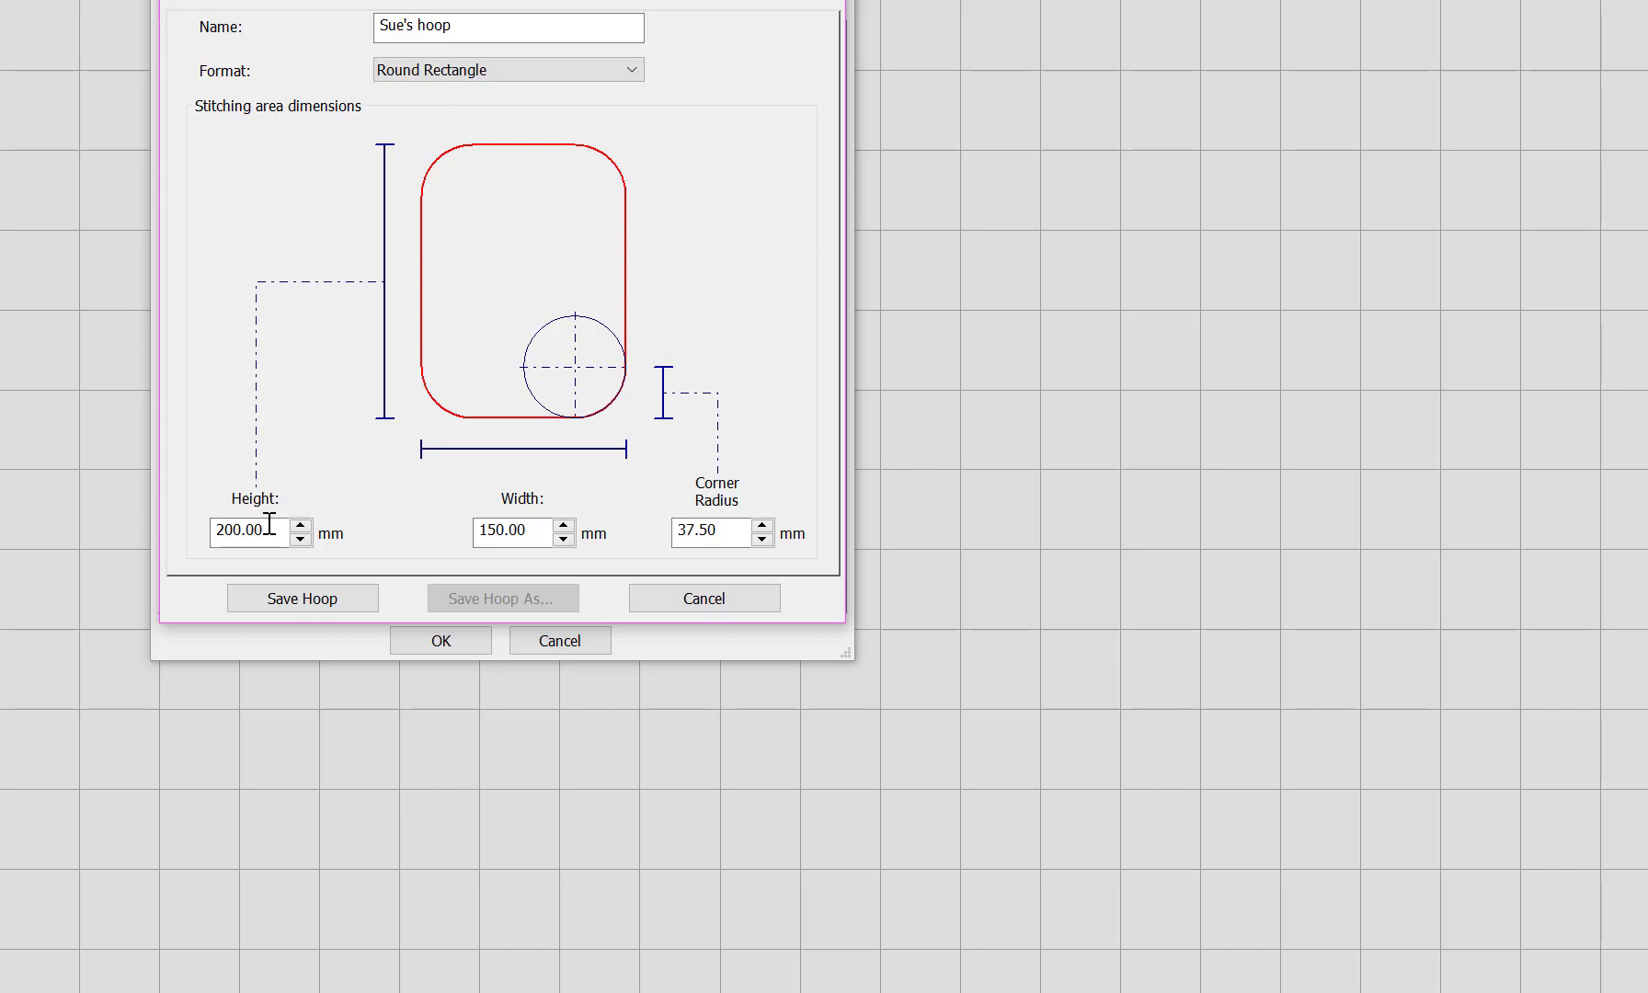
- Try entering a height of 7 inches for the custom hoop and discard the hoop
left_click(265, 531)
key("BackSpace")
key("BackSpace")
key("BackSpace")
key("BackSpace")
key("BackSpace")
key("BackSpace")
type("7inc")
left_click(504, 530)
left_click(696, 598)
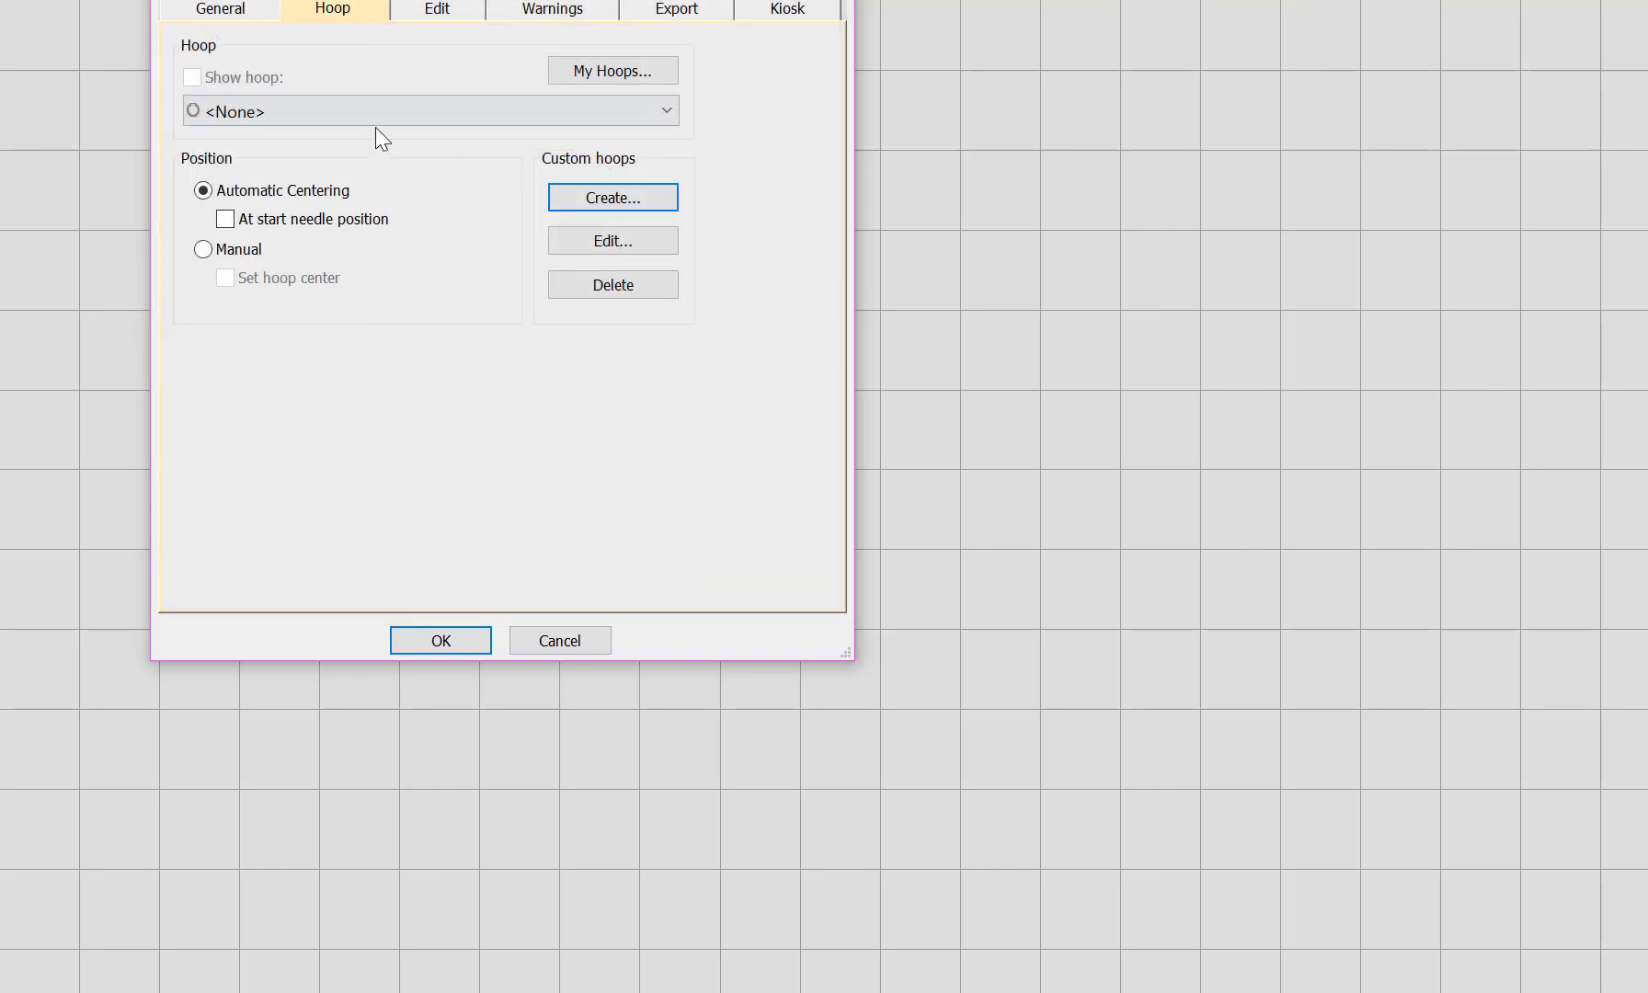
- Show the Brother 200 x 300 mm hoop with manual positioning and apply the hoop options
left_click(619, 112)
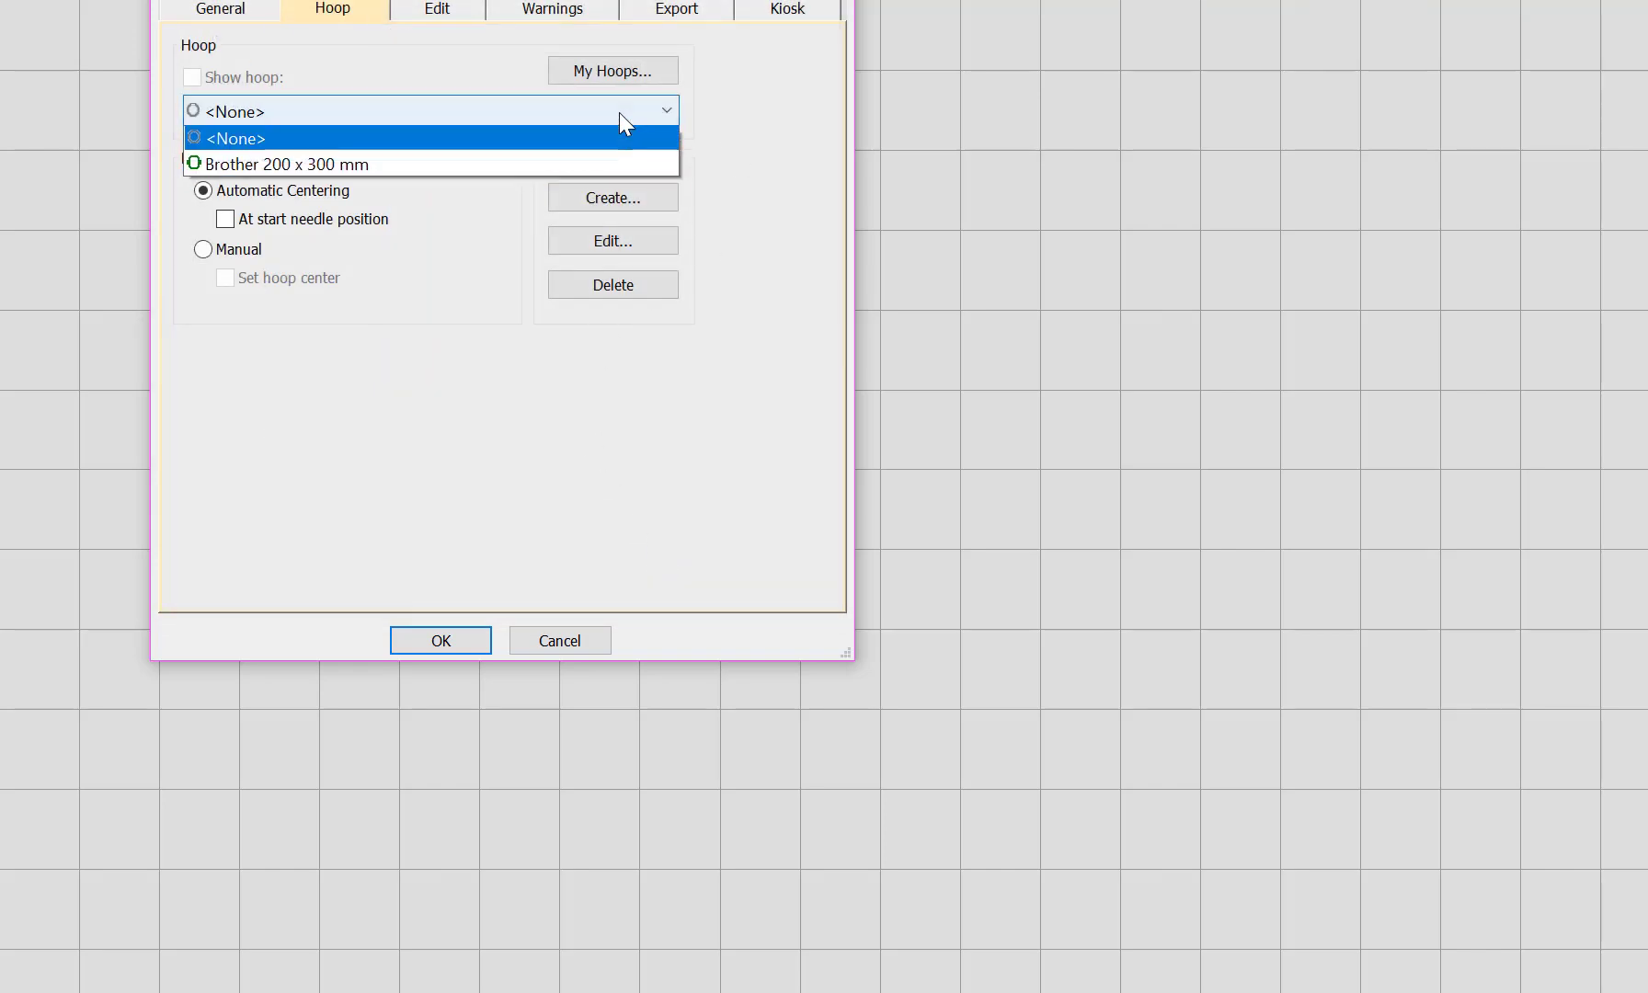
left_click(332, 166)
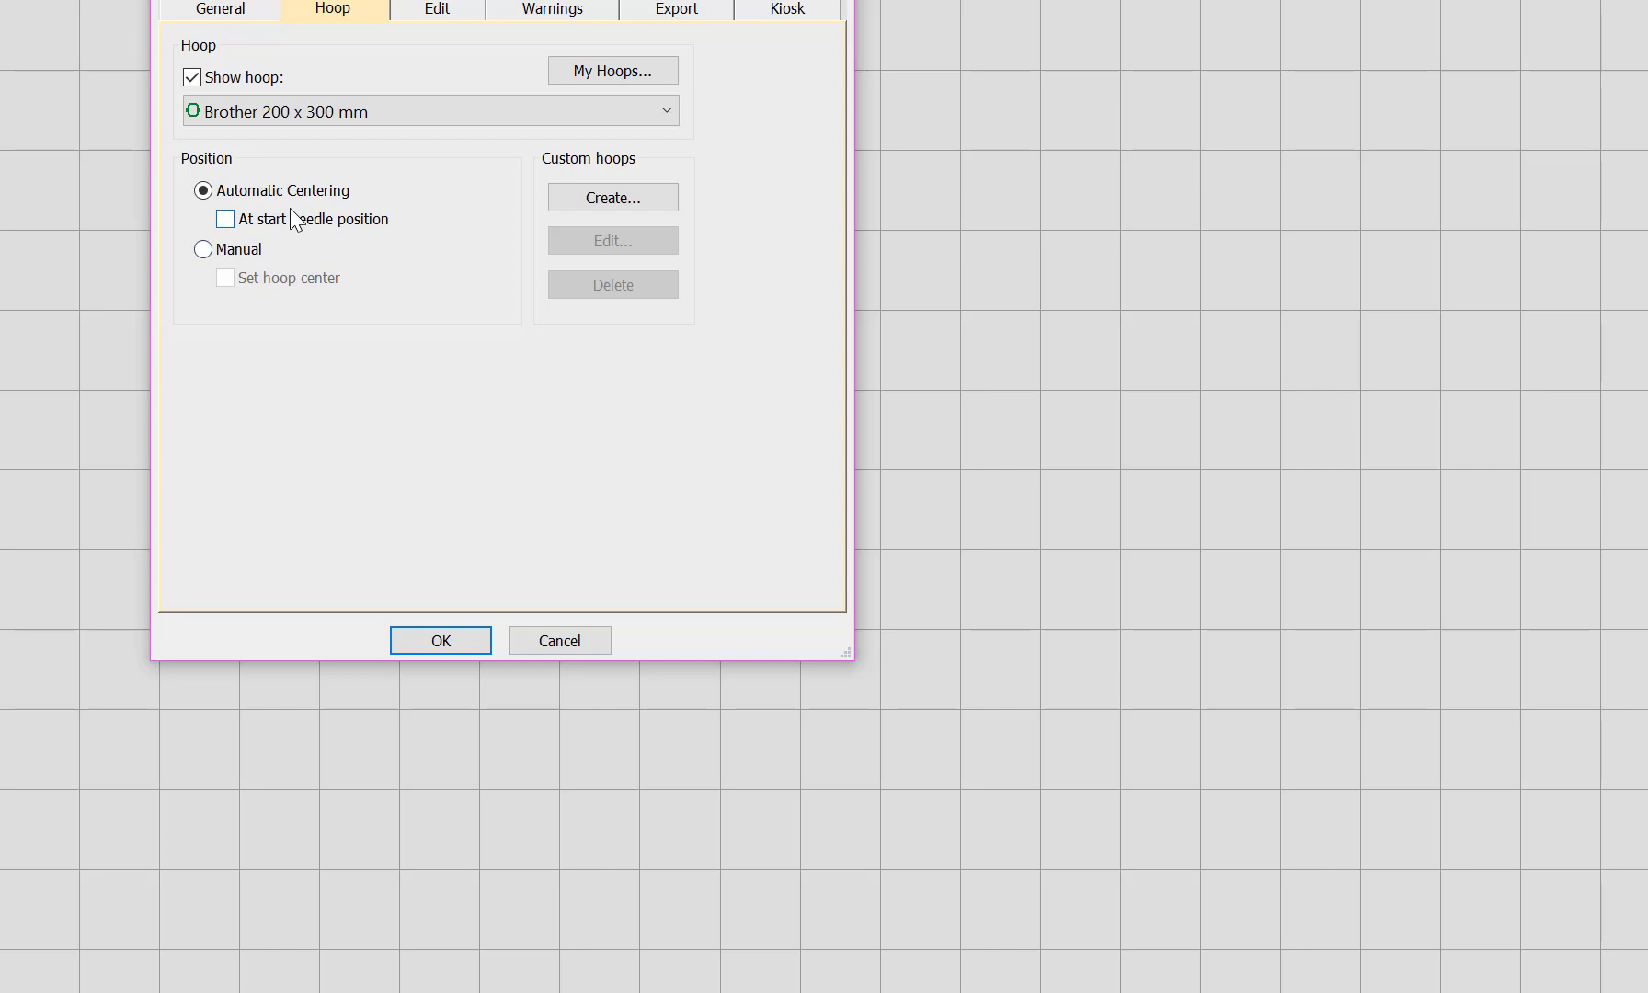
left_click(254, 265)
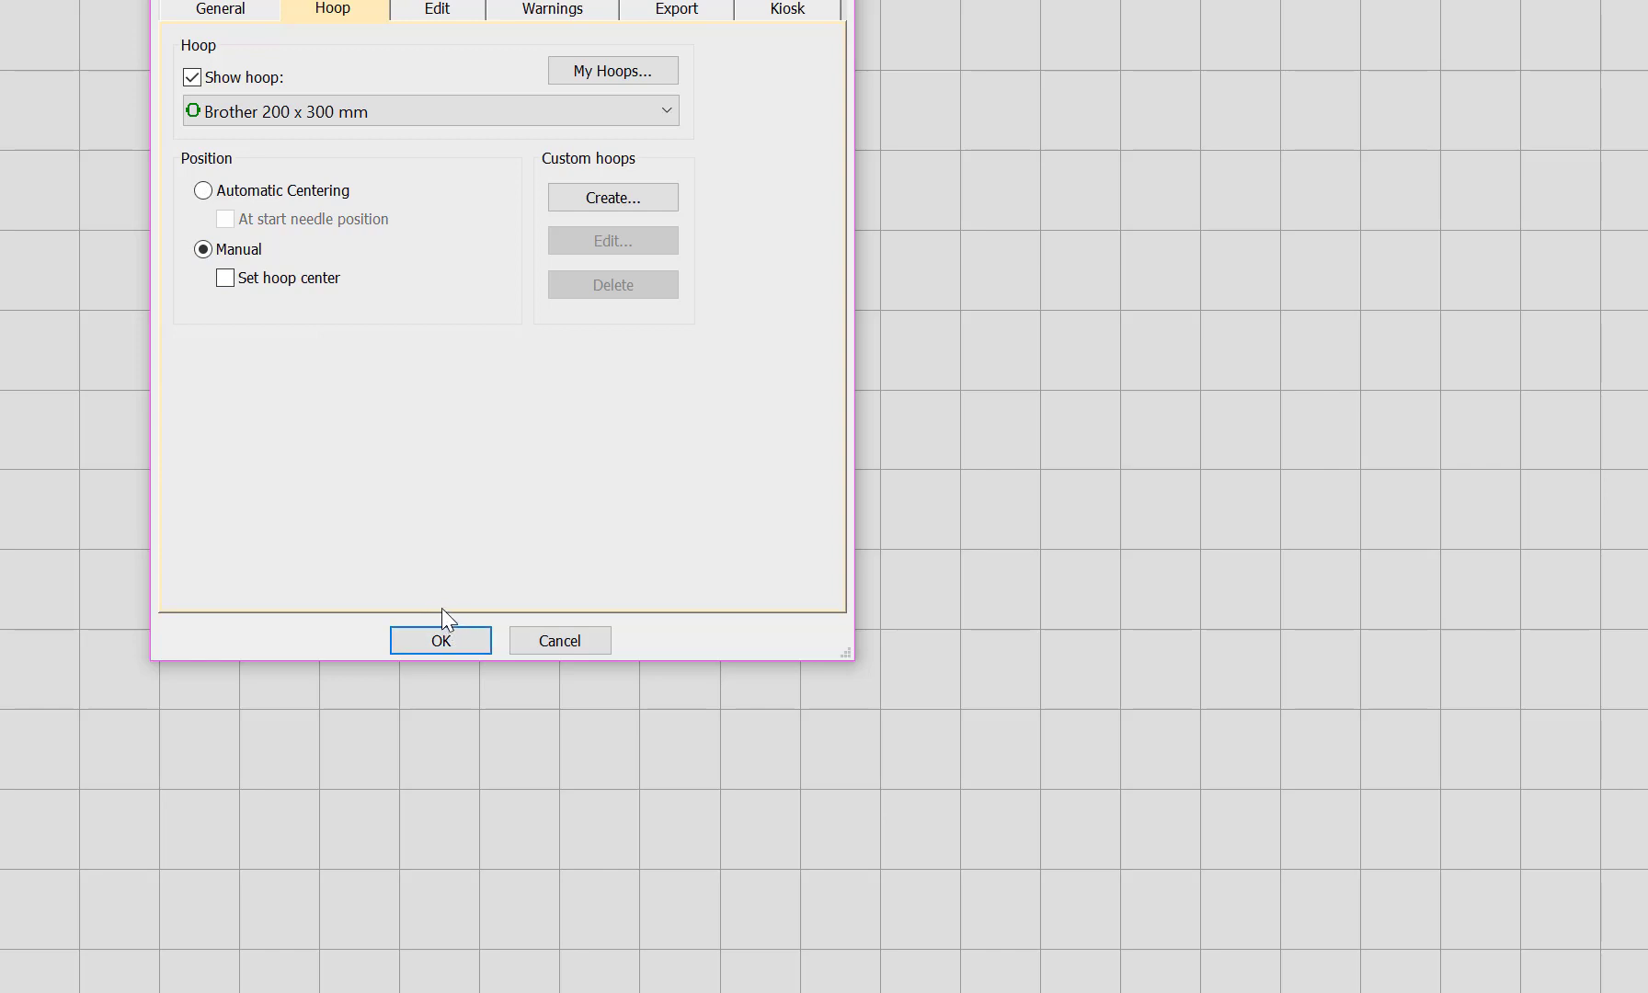
left_click(440, 639)
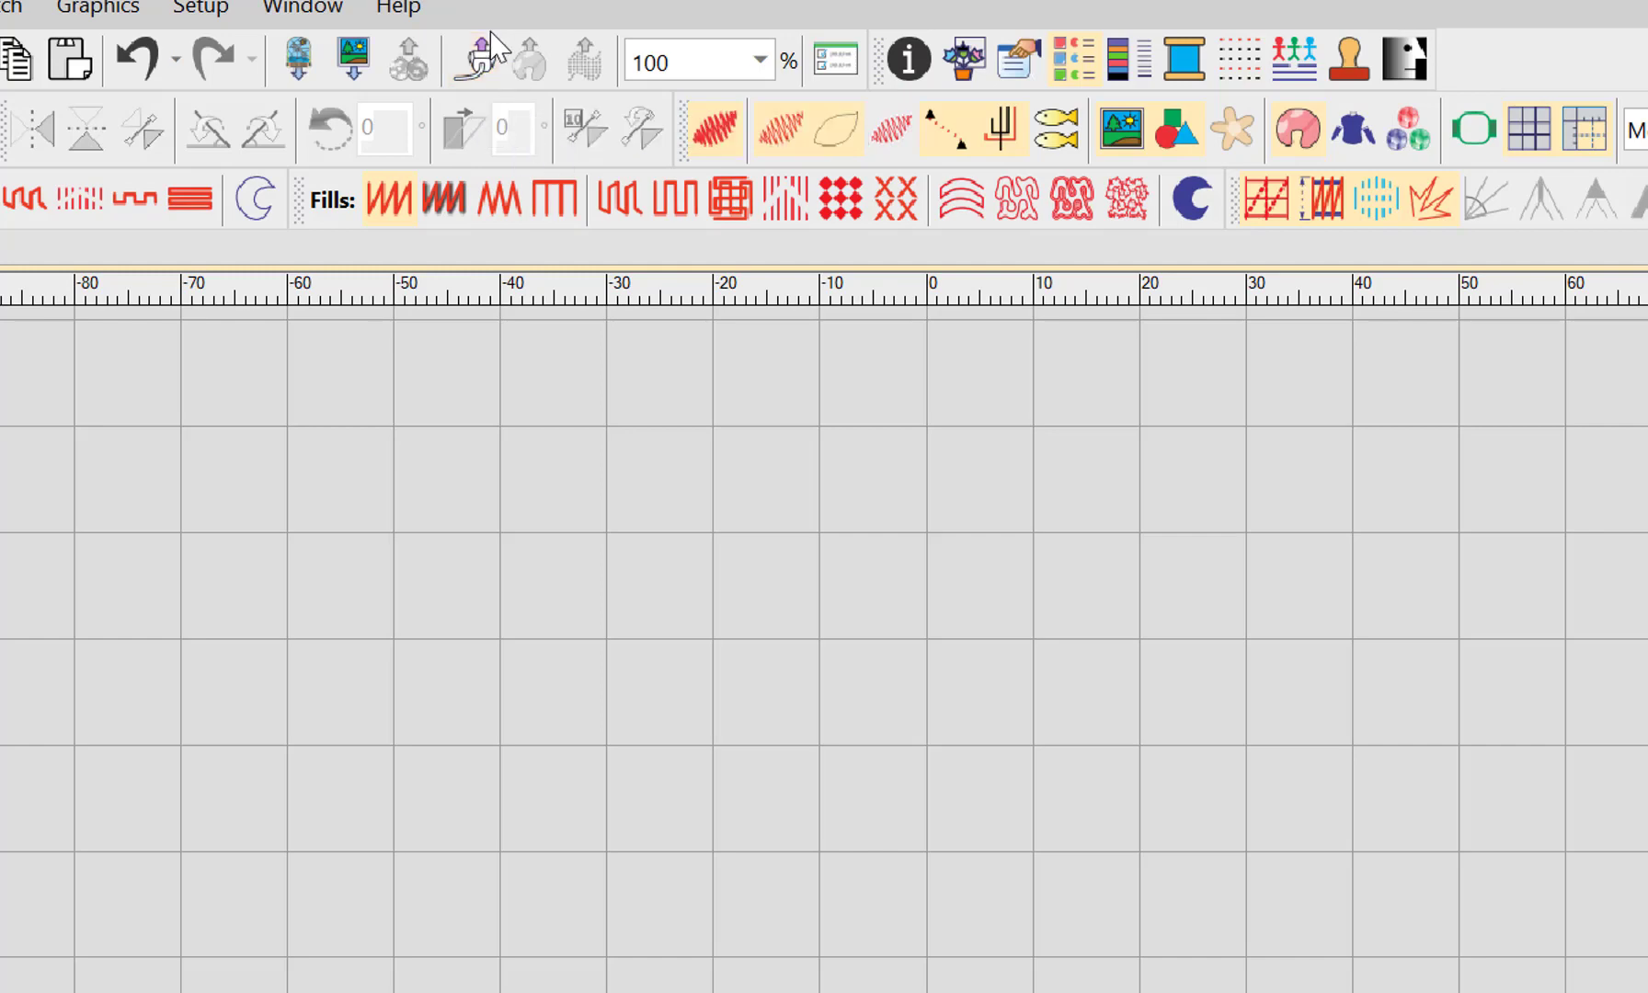
- Start a new Machine Folder connection and set its file type to Brother/Babylock/Deco (*.PES)
left_click(482, 71)
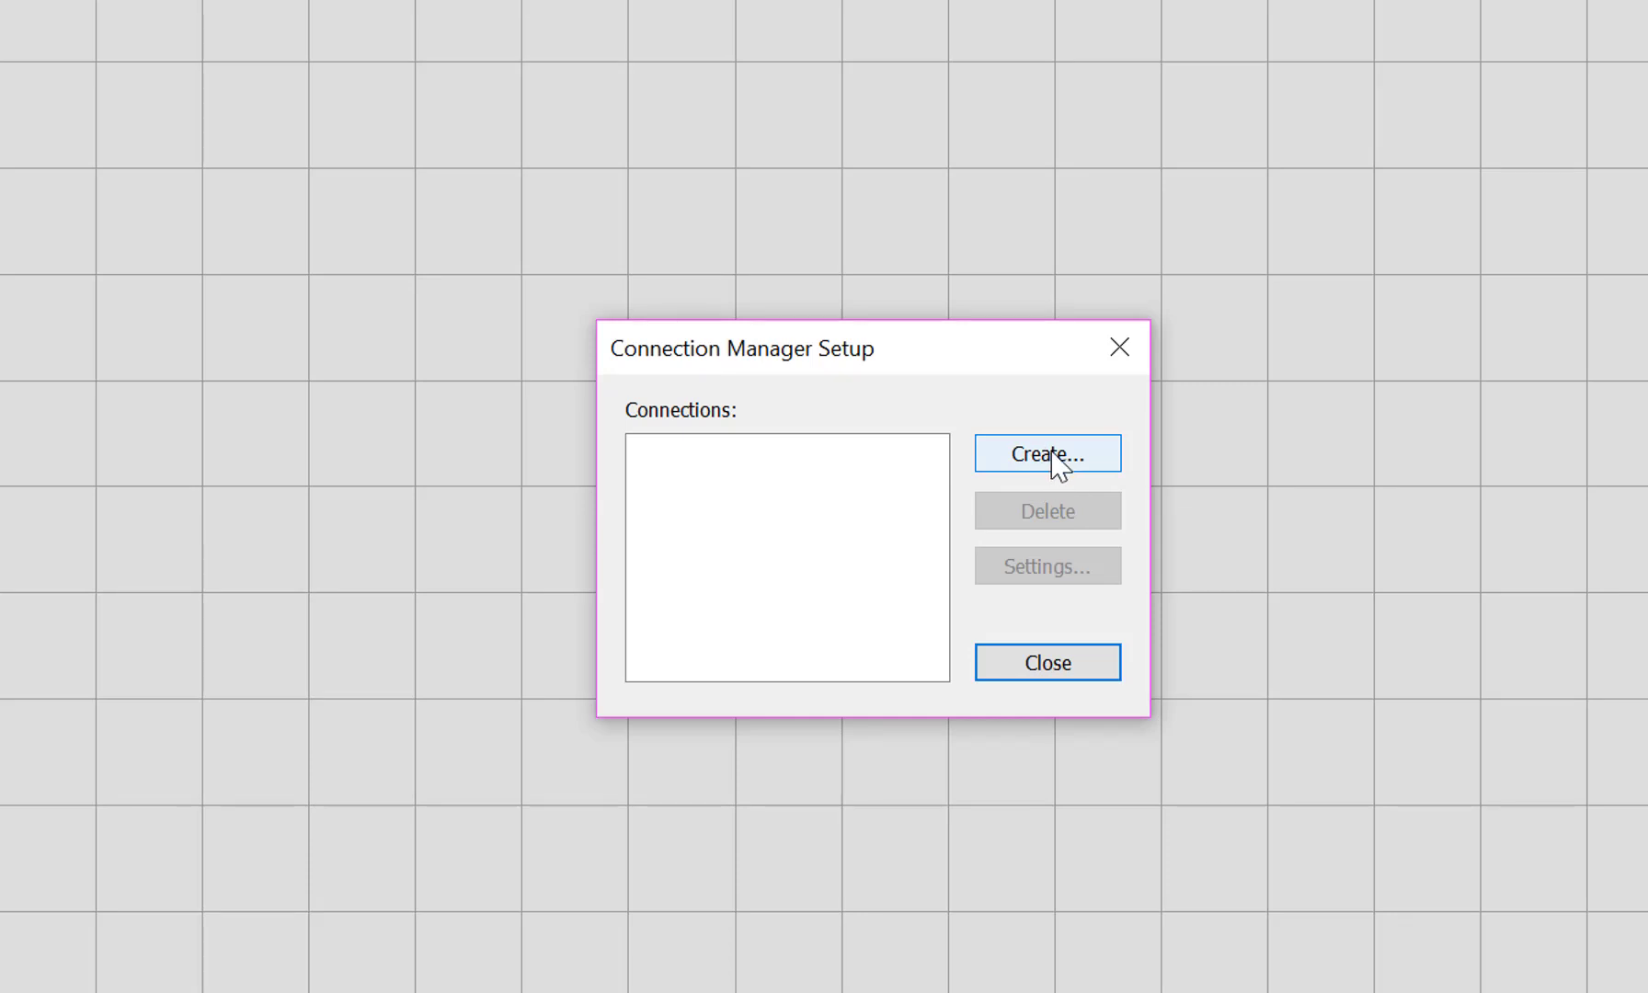
left_click(1065, 469)
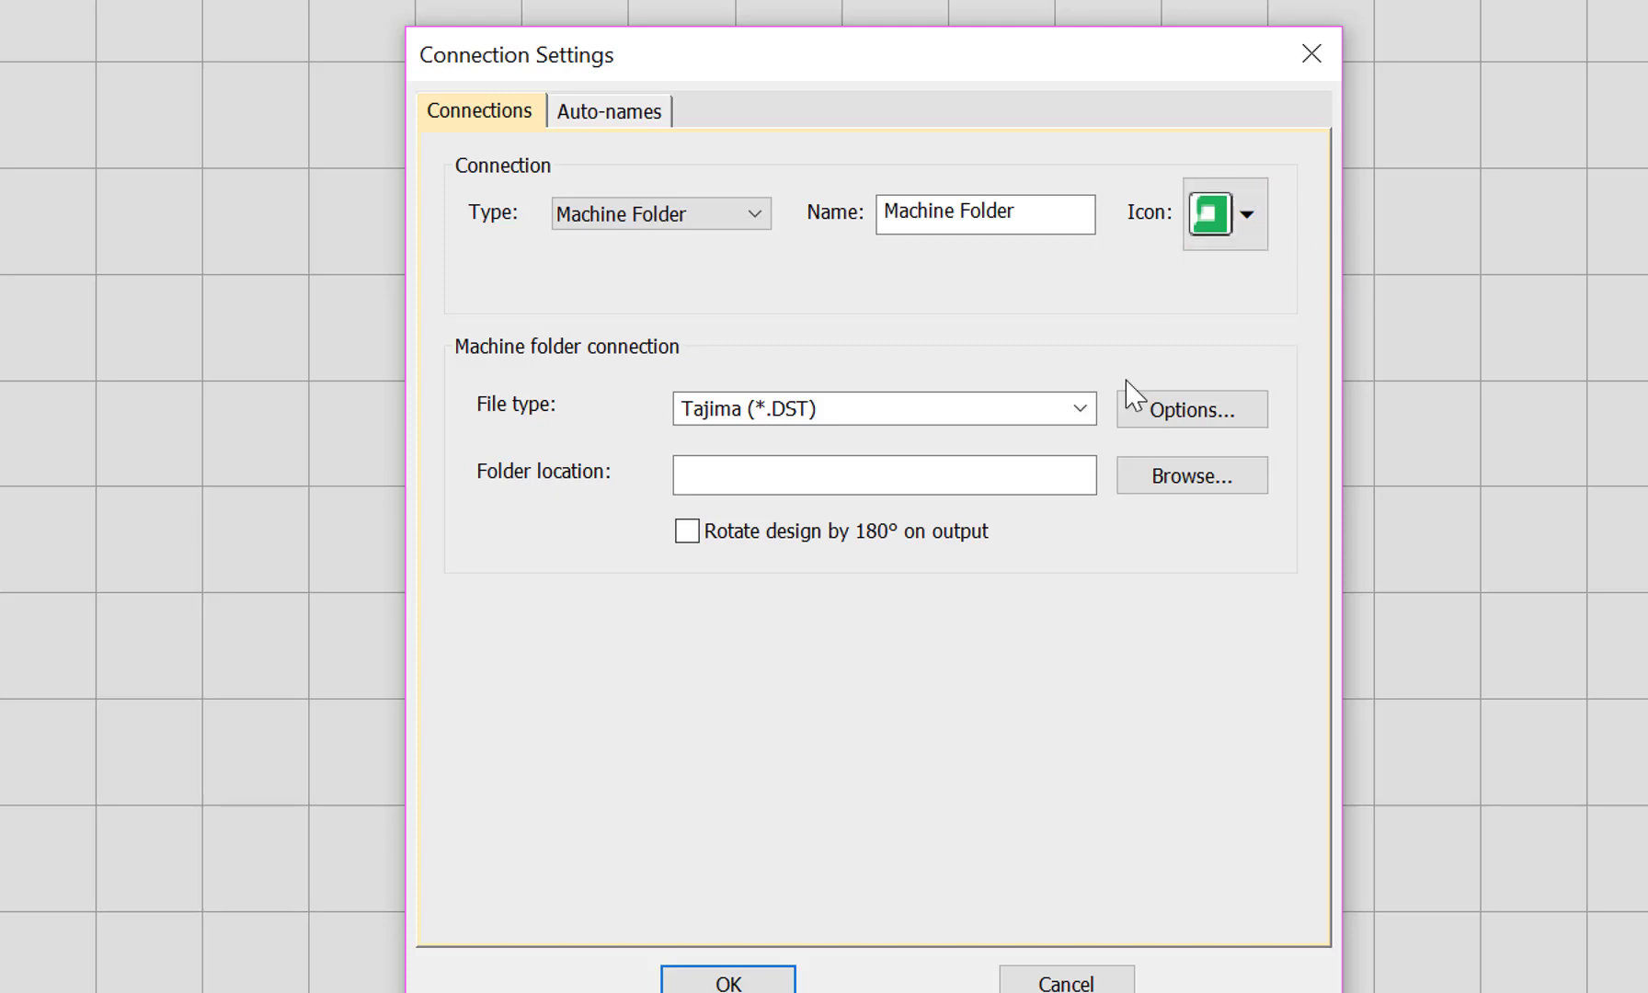
left_click(1081, 412)
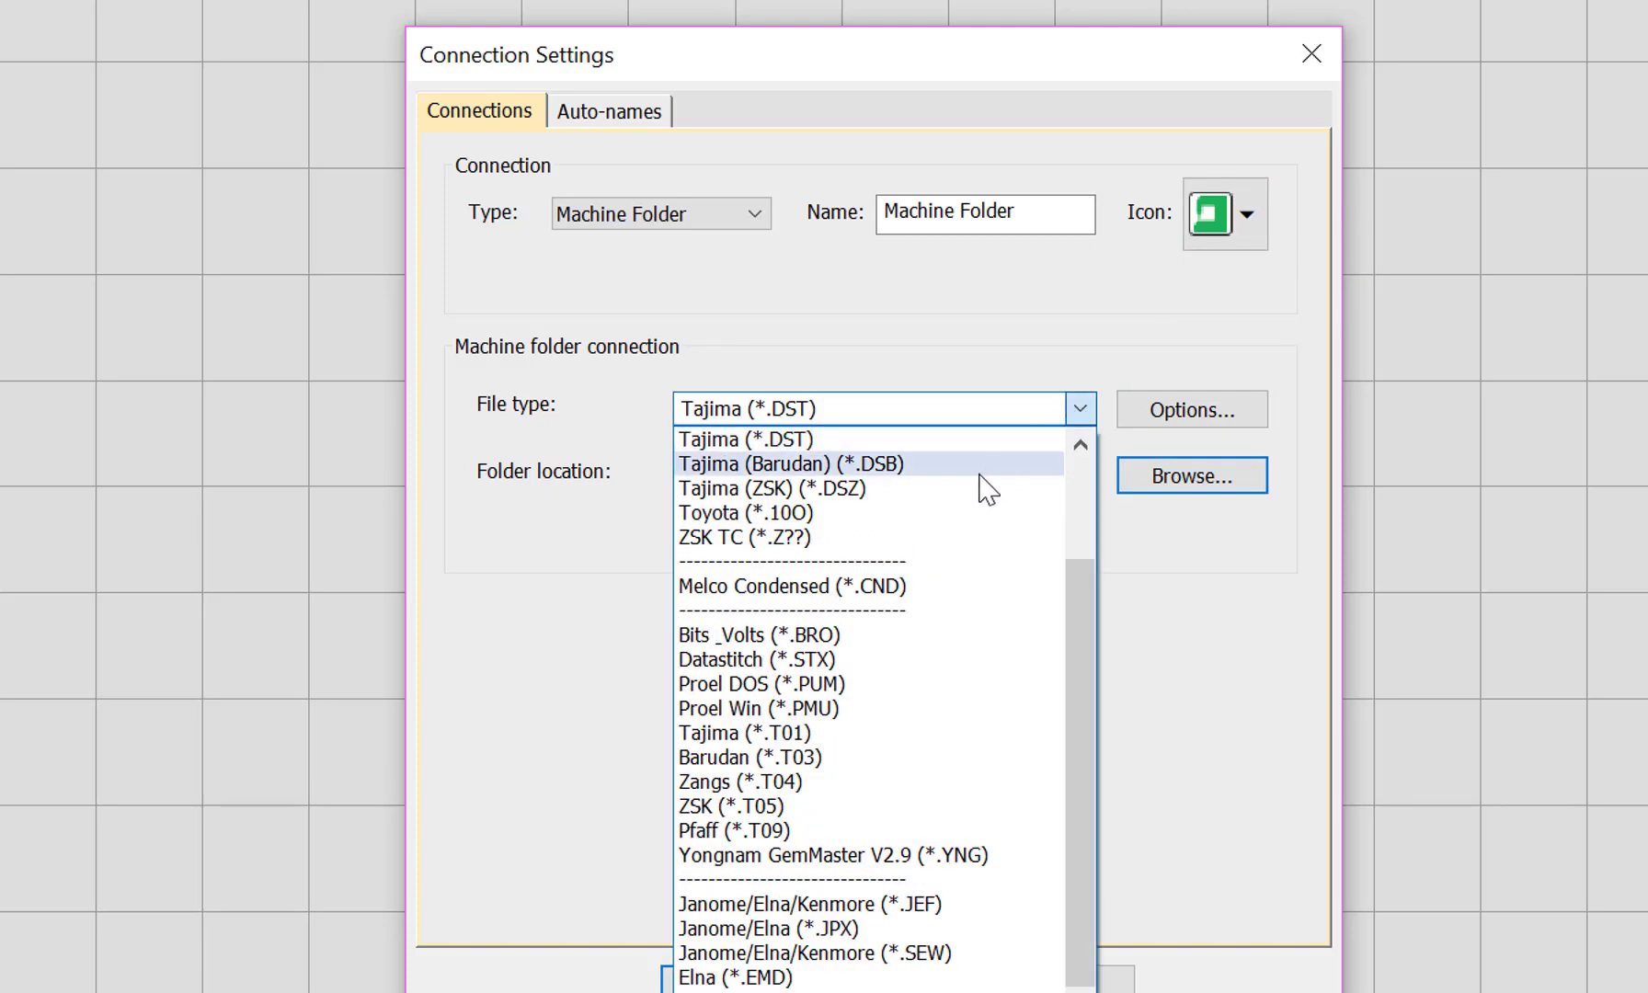
scroll(920, 698, "down", 1)
scroll(913, 701, "down", 3)
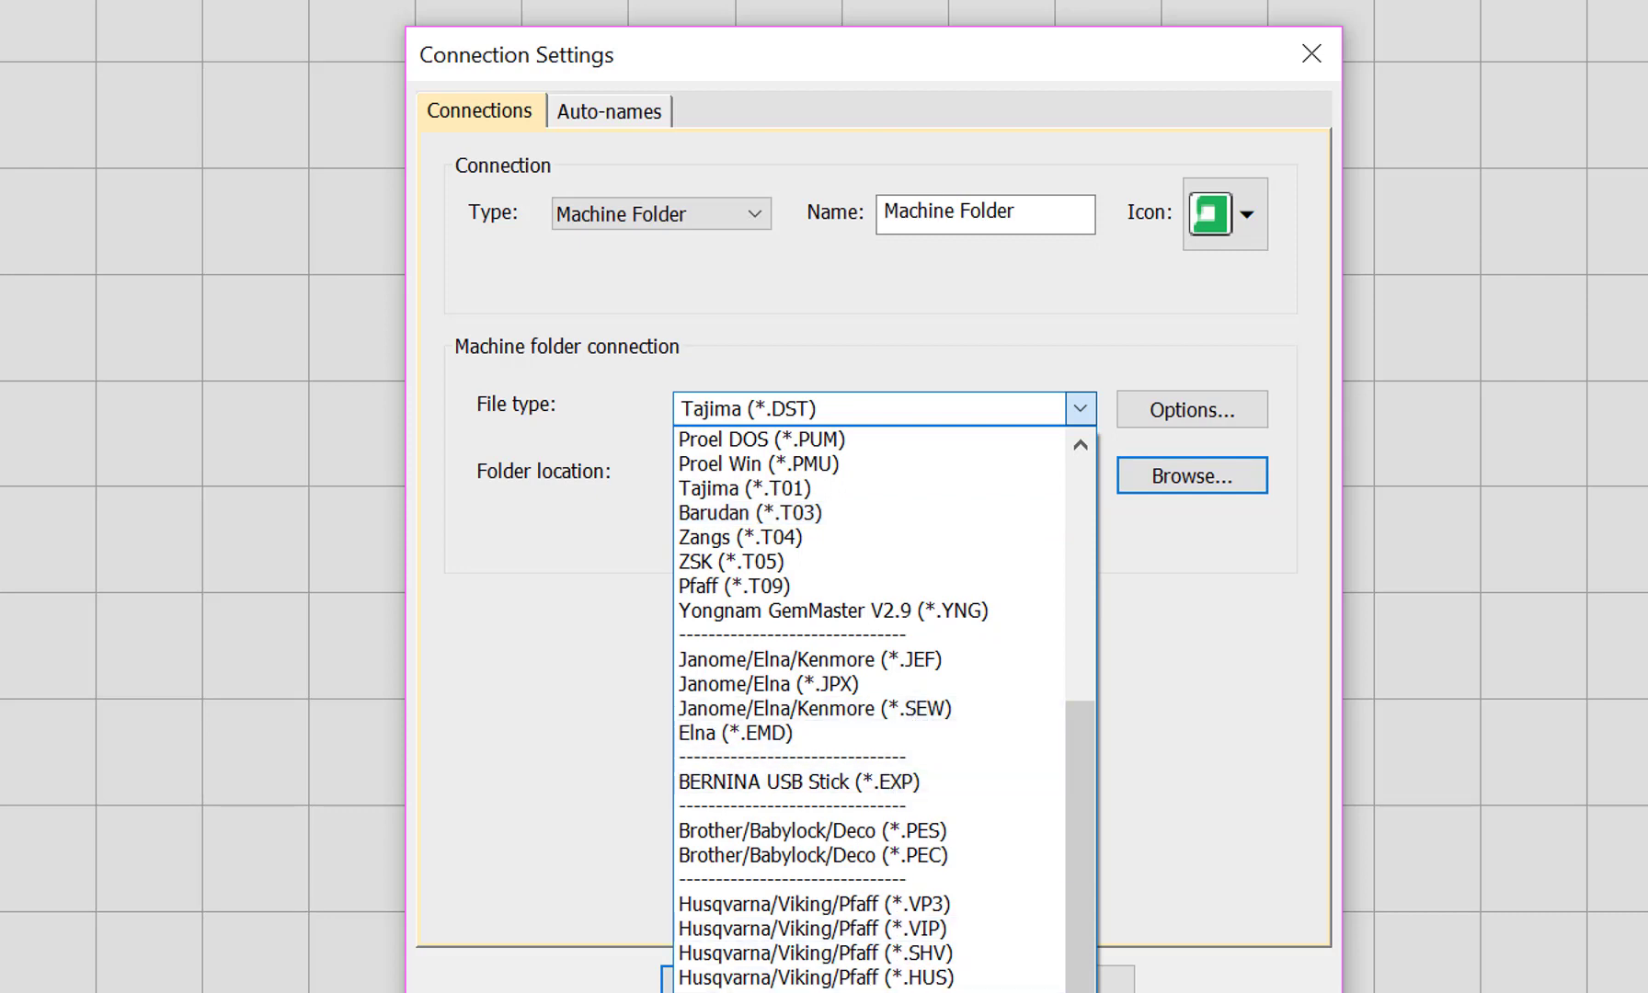
left_click(955, 832)
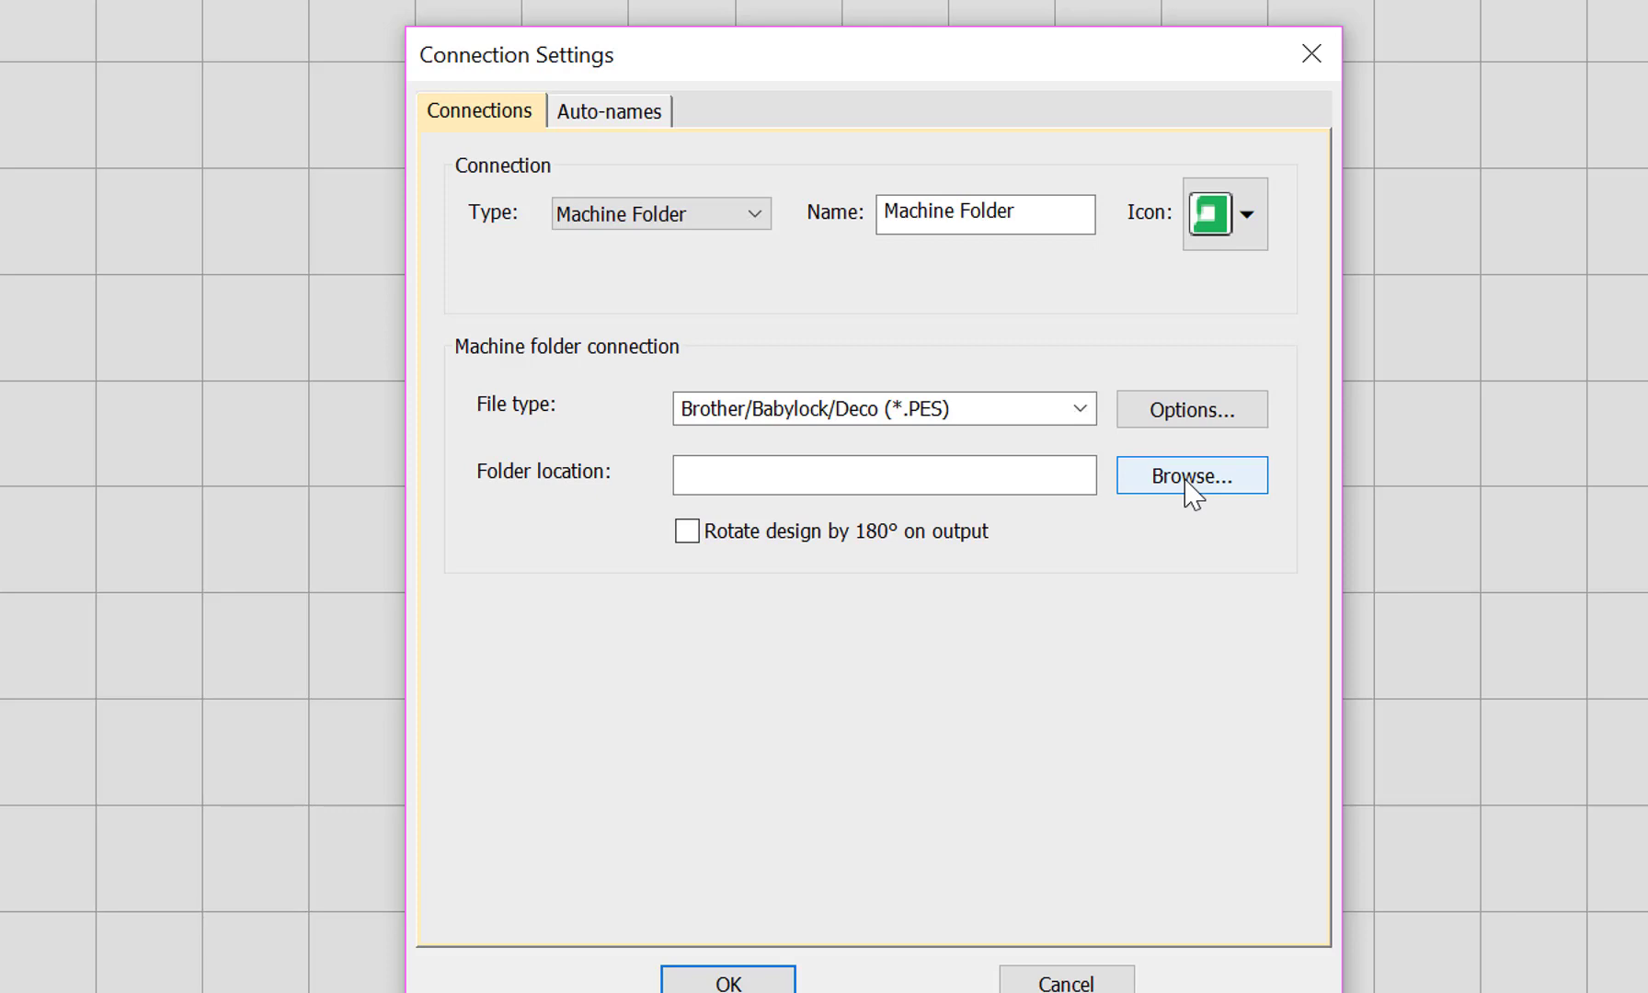
- Look at the possible folder locations for the connection, discard the connection and leave the connection setup
left_click(1220, 480)
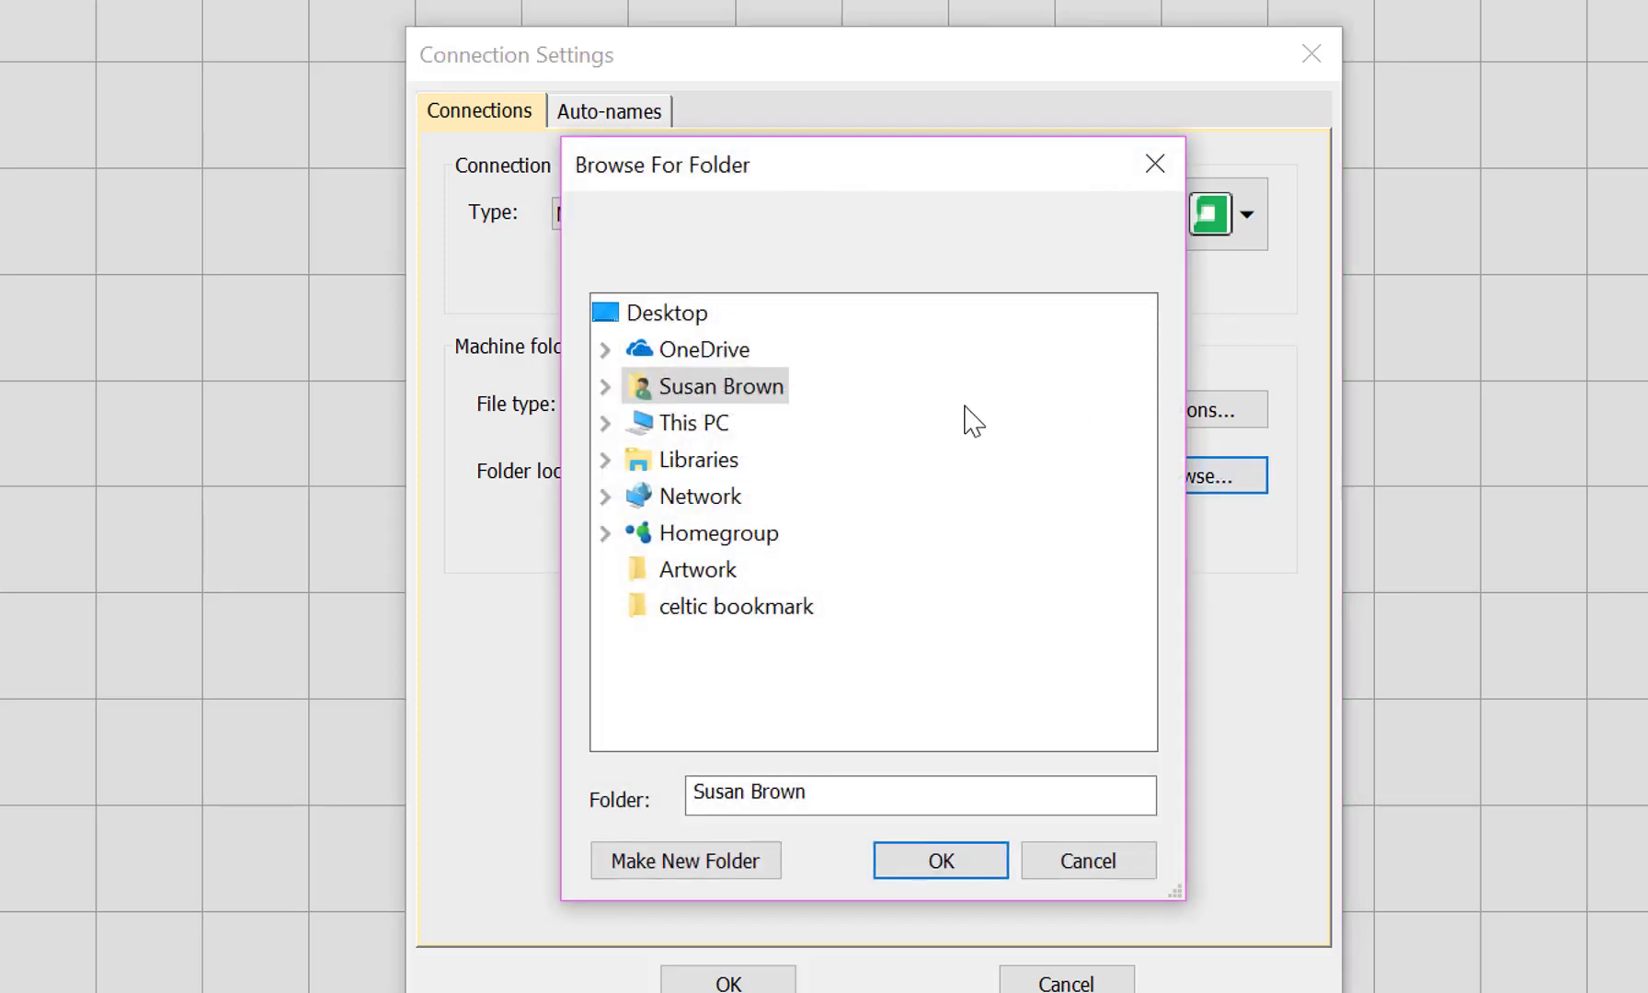
left_click(1094, 872)
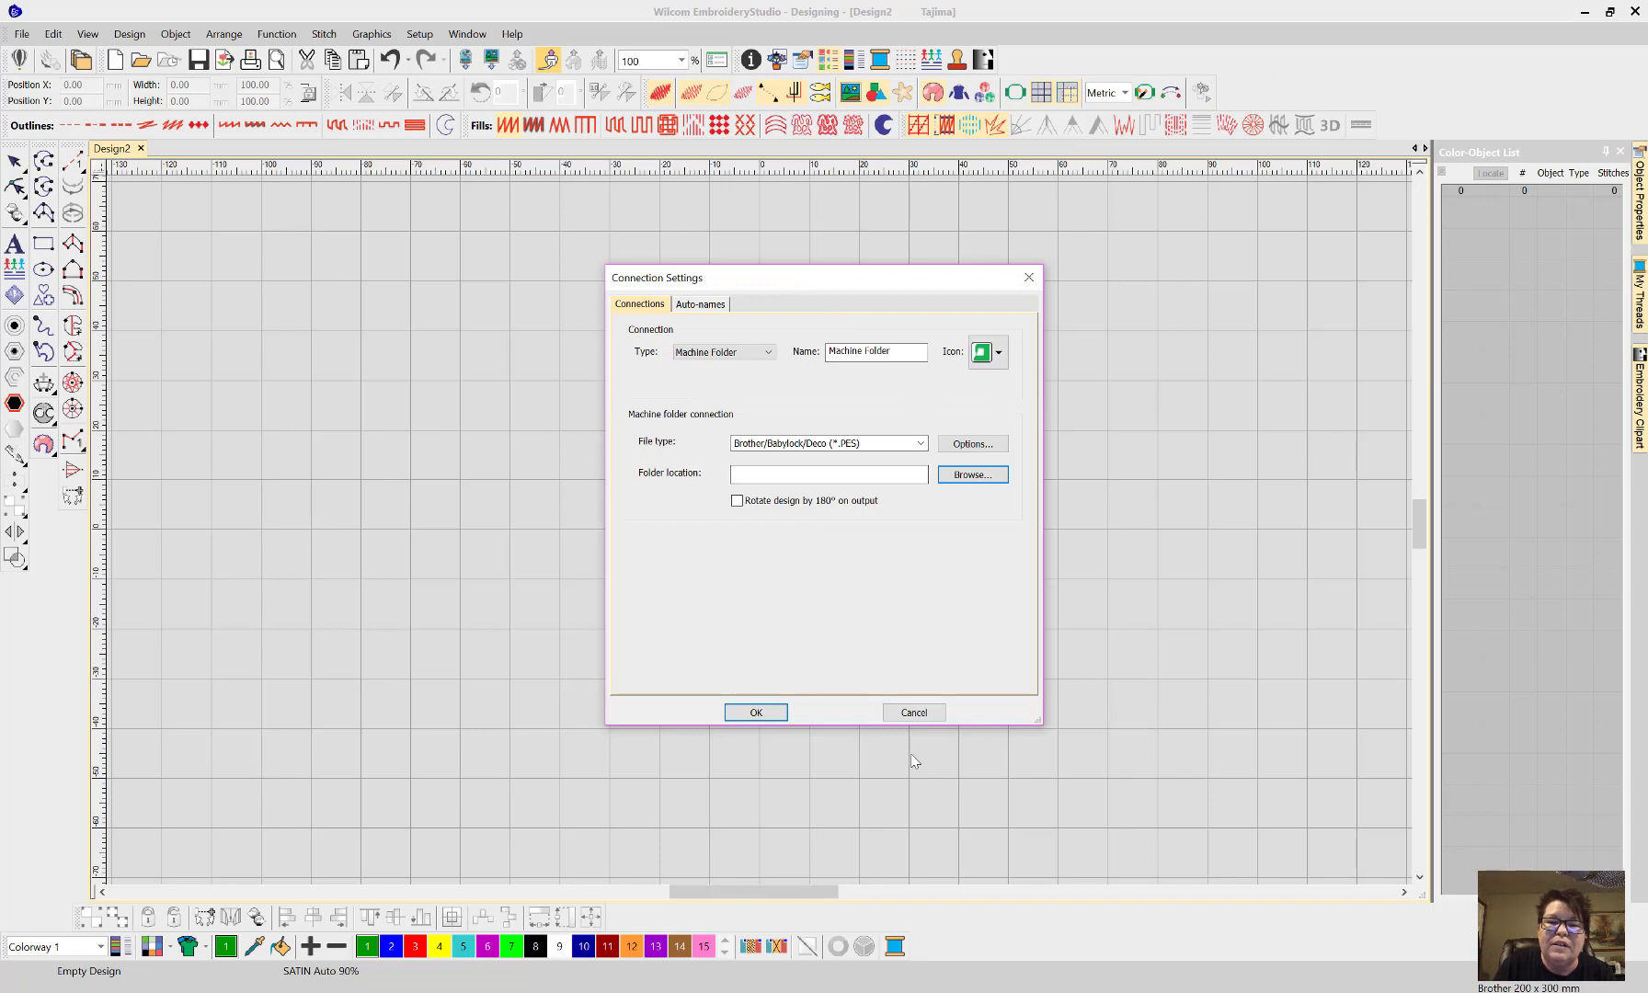
left_click(915, 713)
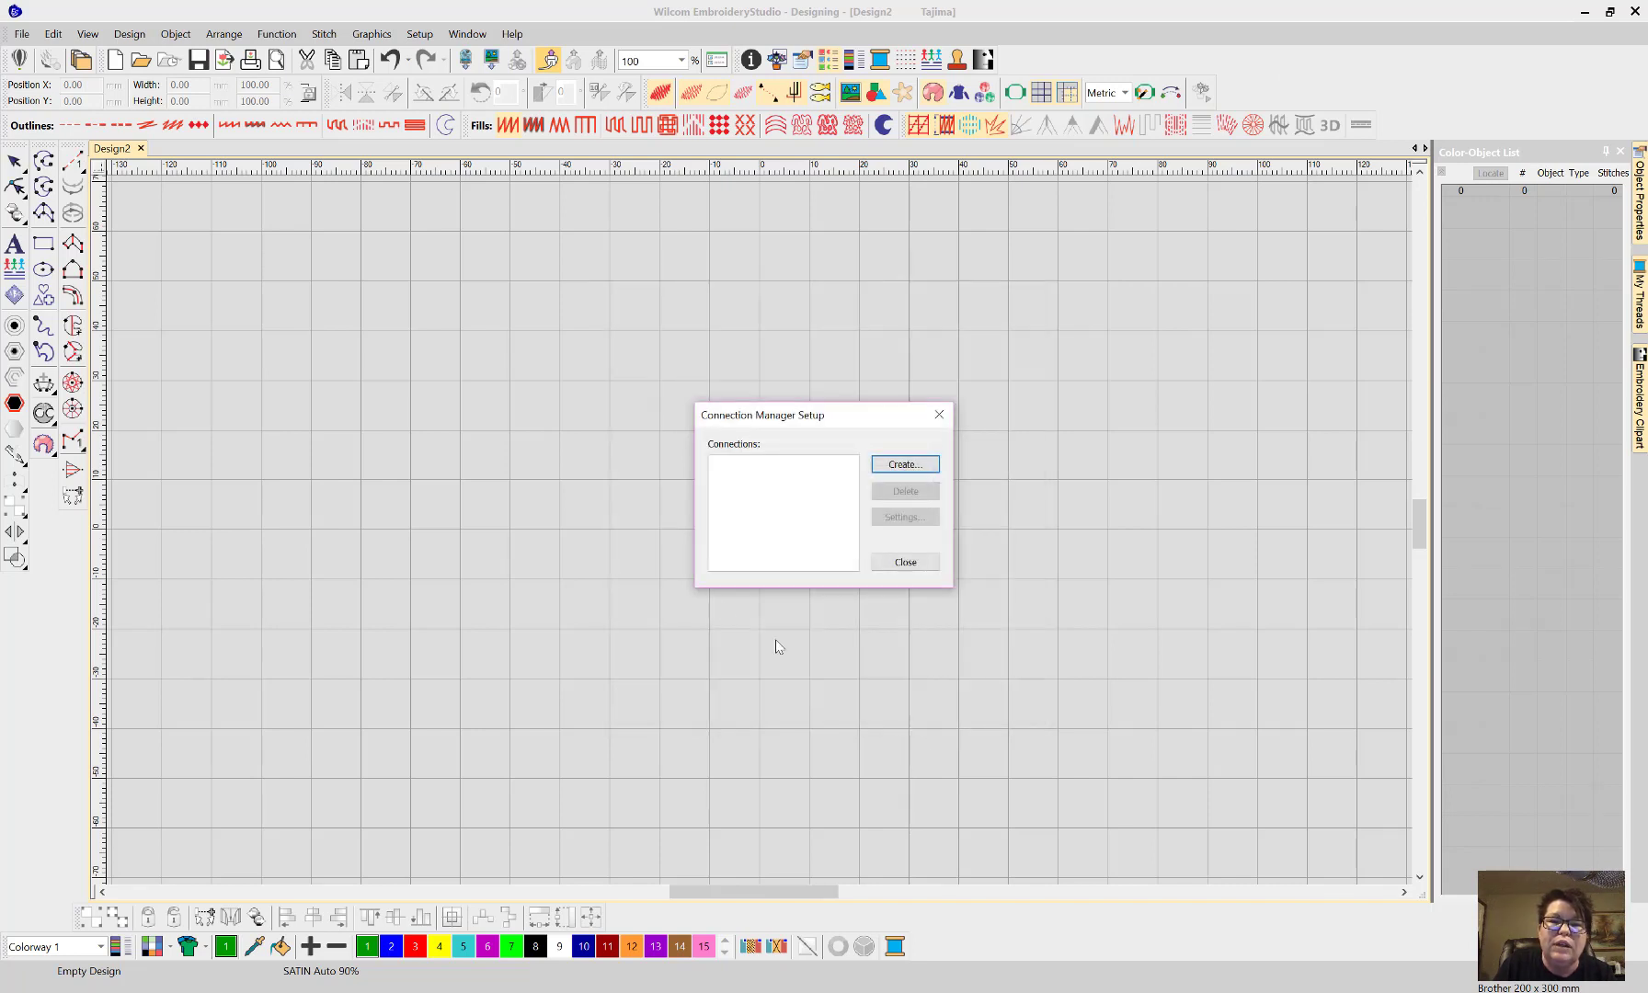
left_click(905, 562)
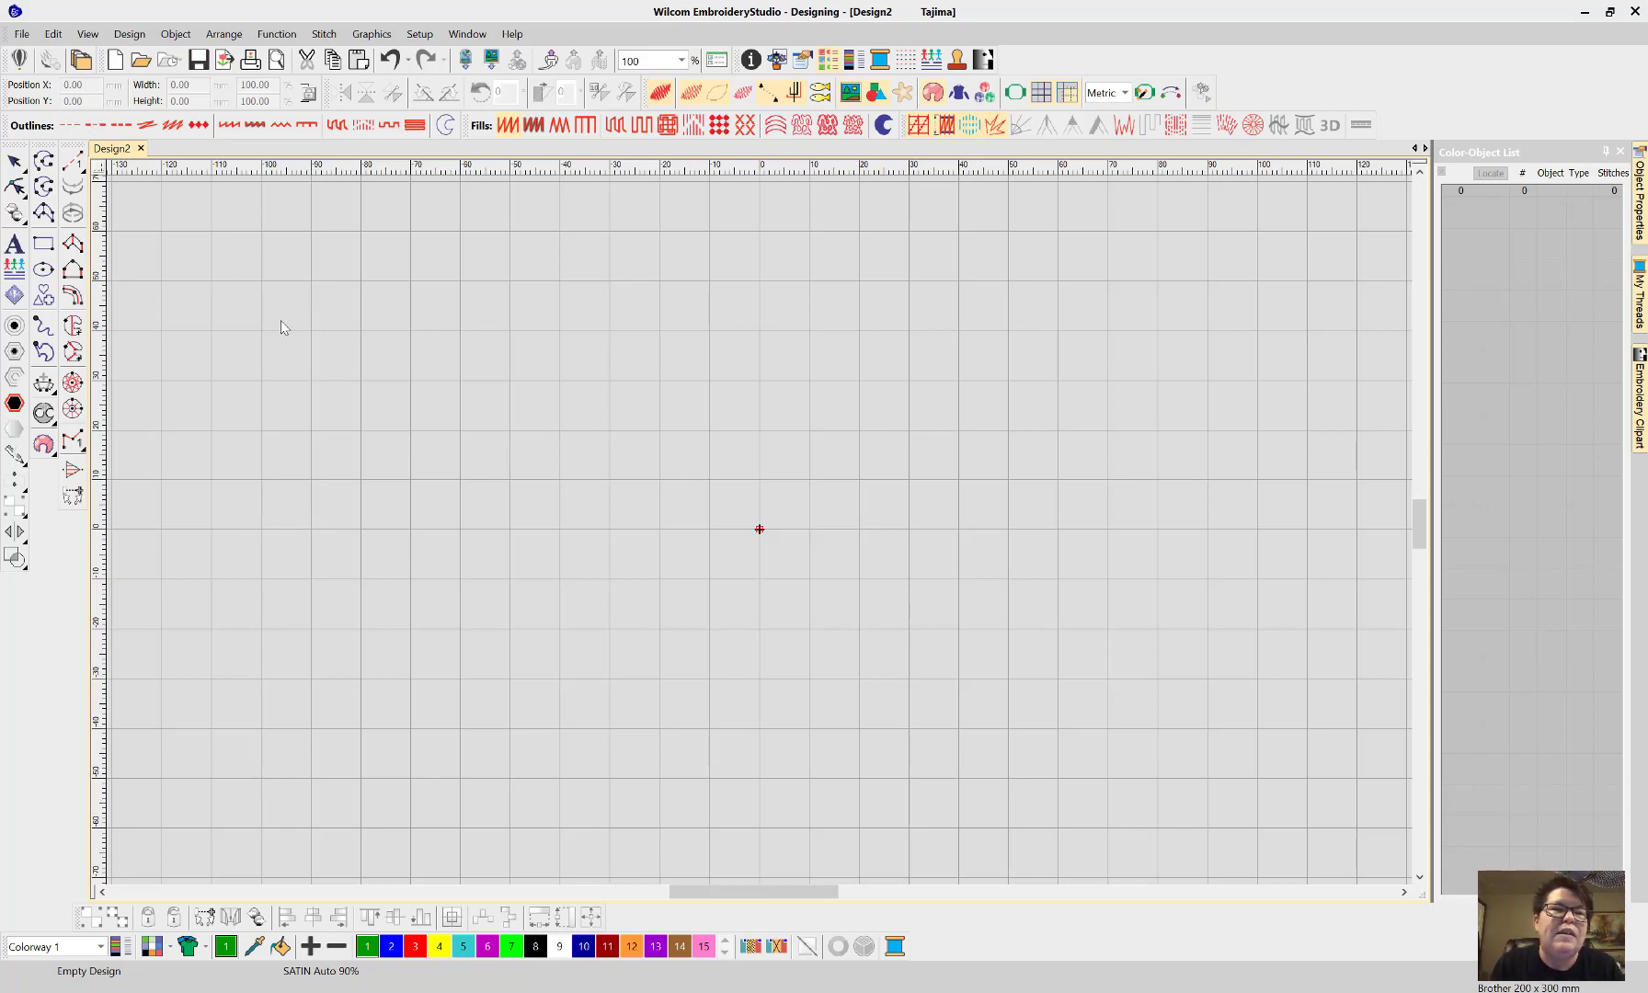
left_click(22, 35)
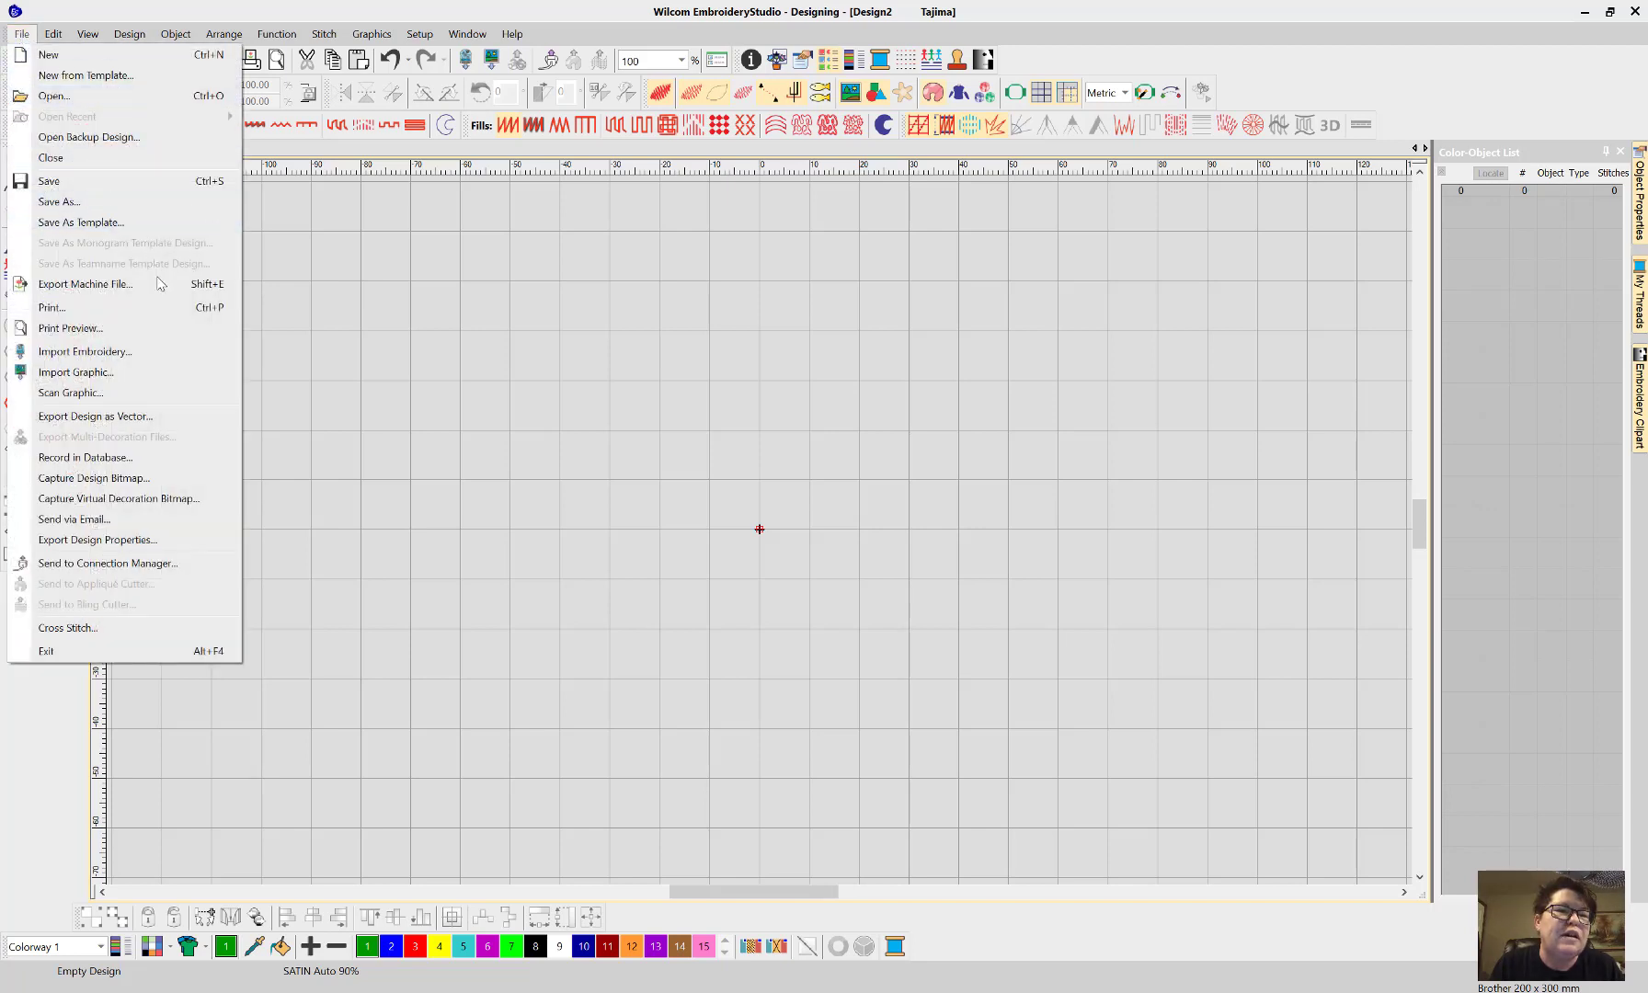
left_click(22, 37)
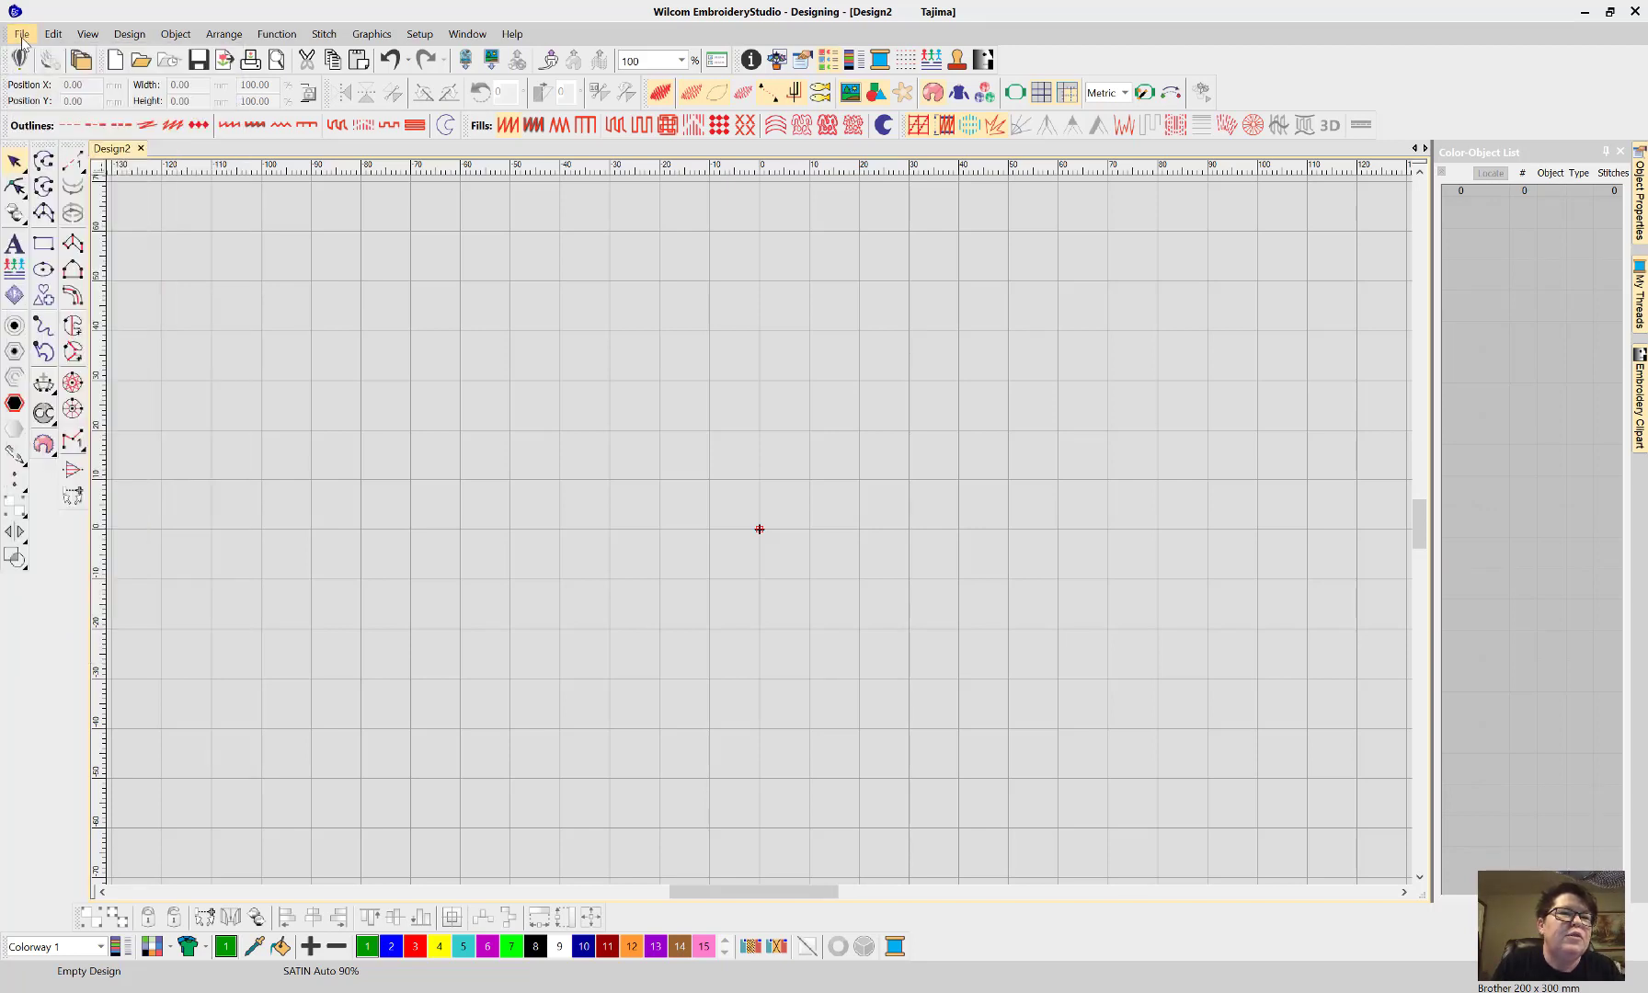
left_click(22, 37)
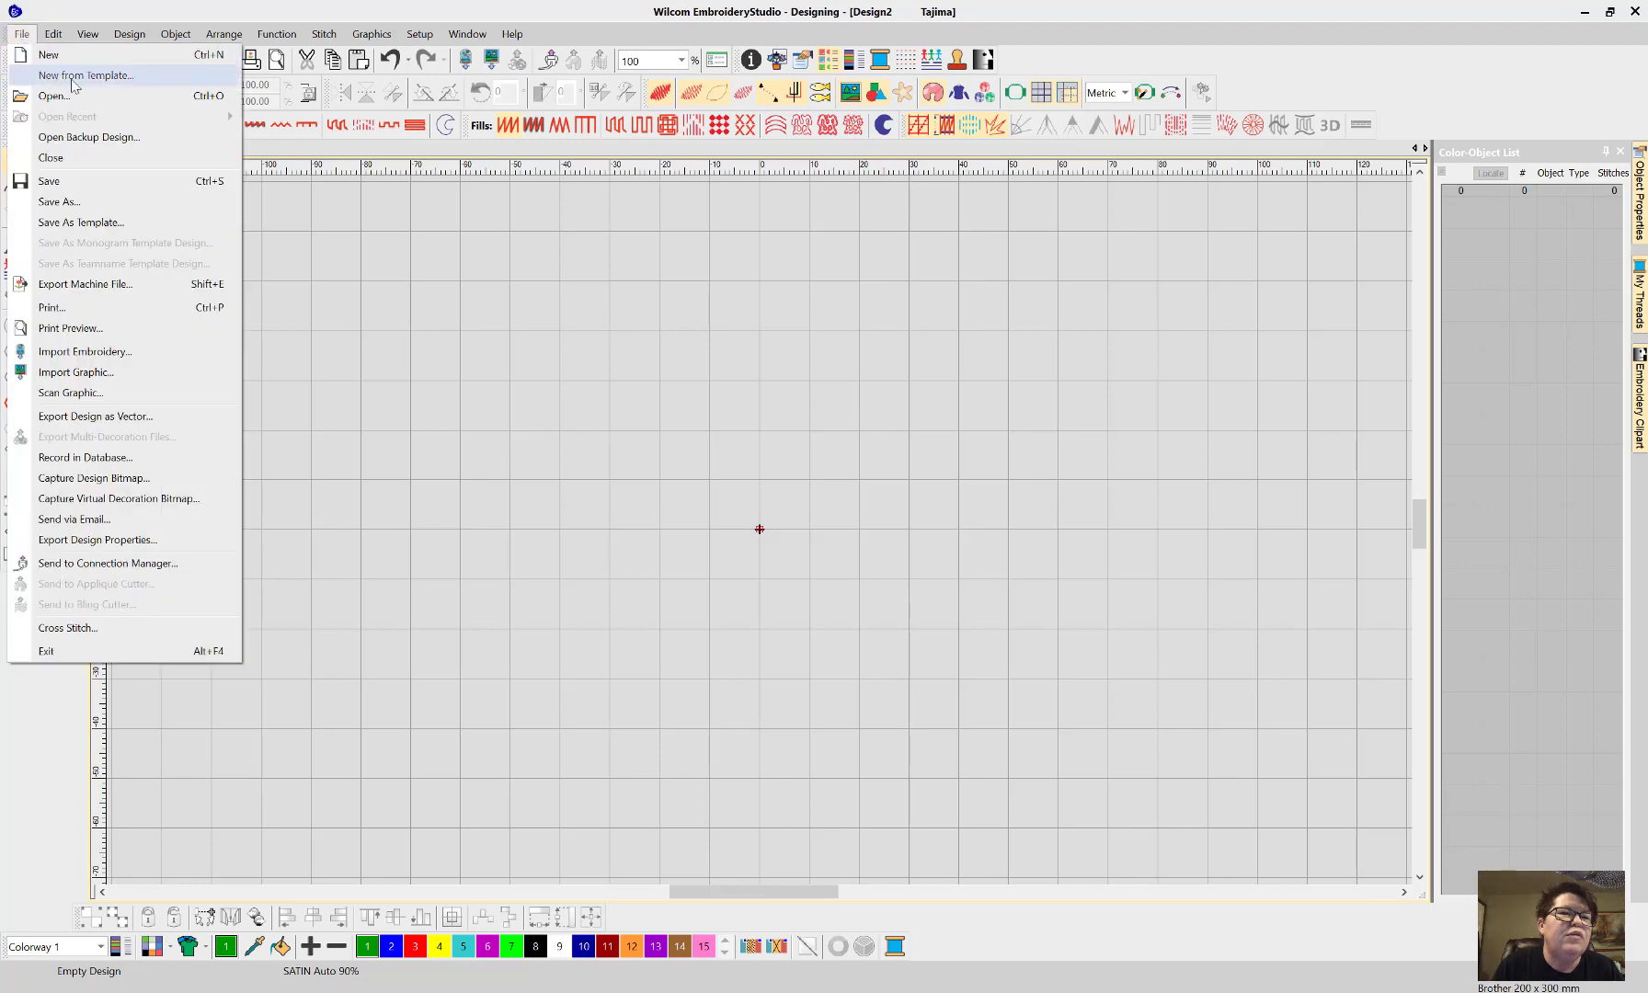
left_click(457, 421)
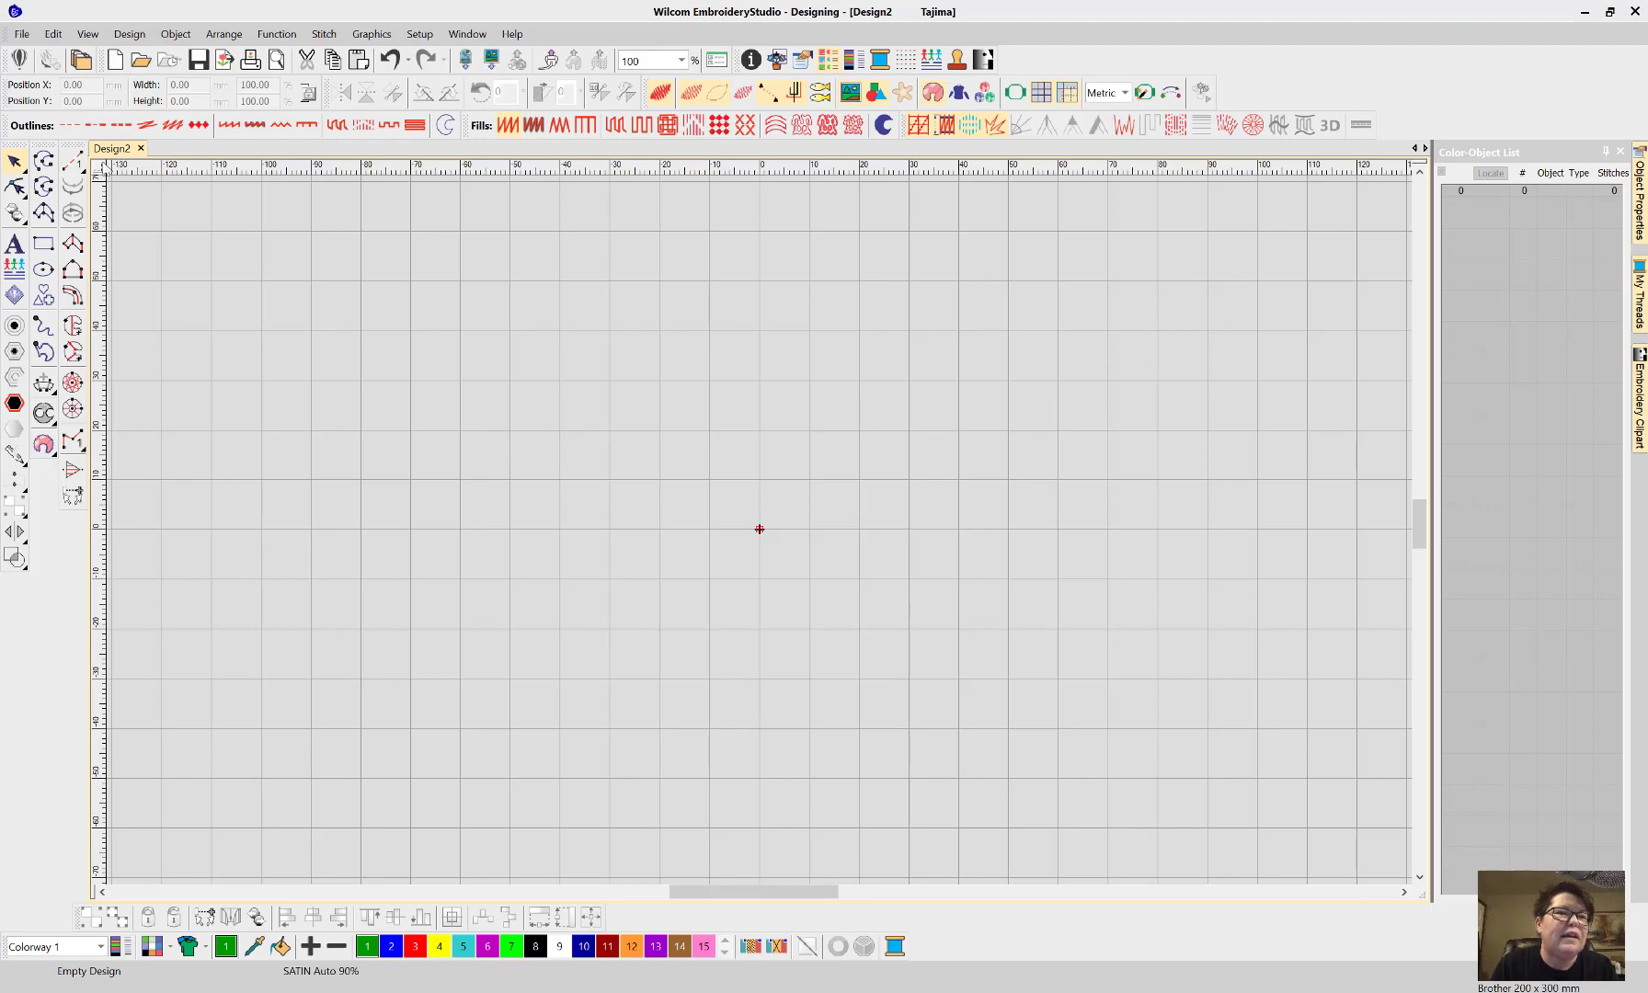
- Start a new design from the NORMAL template with auto fabric enabled and set to Fleecy
left_click(22, 37)
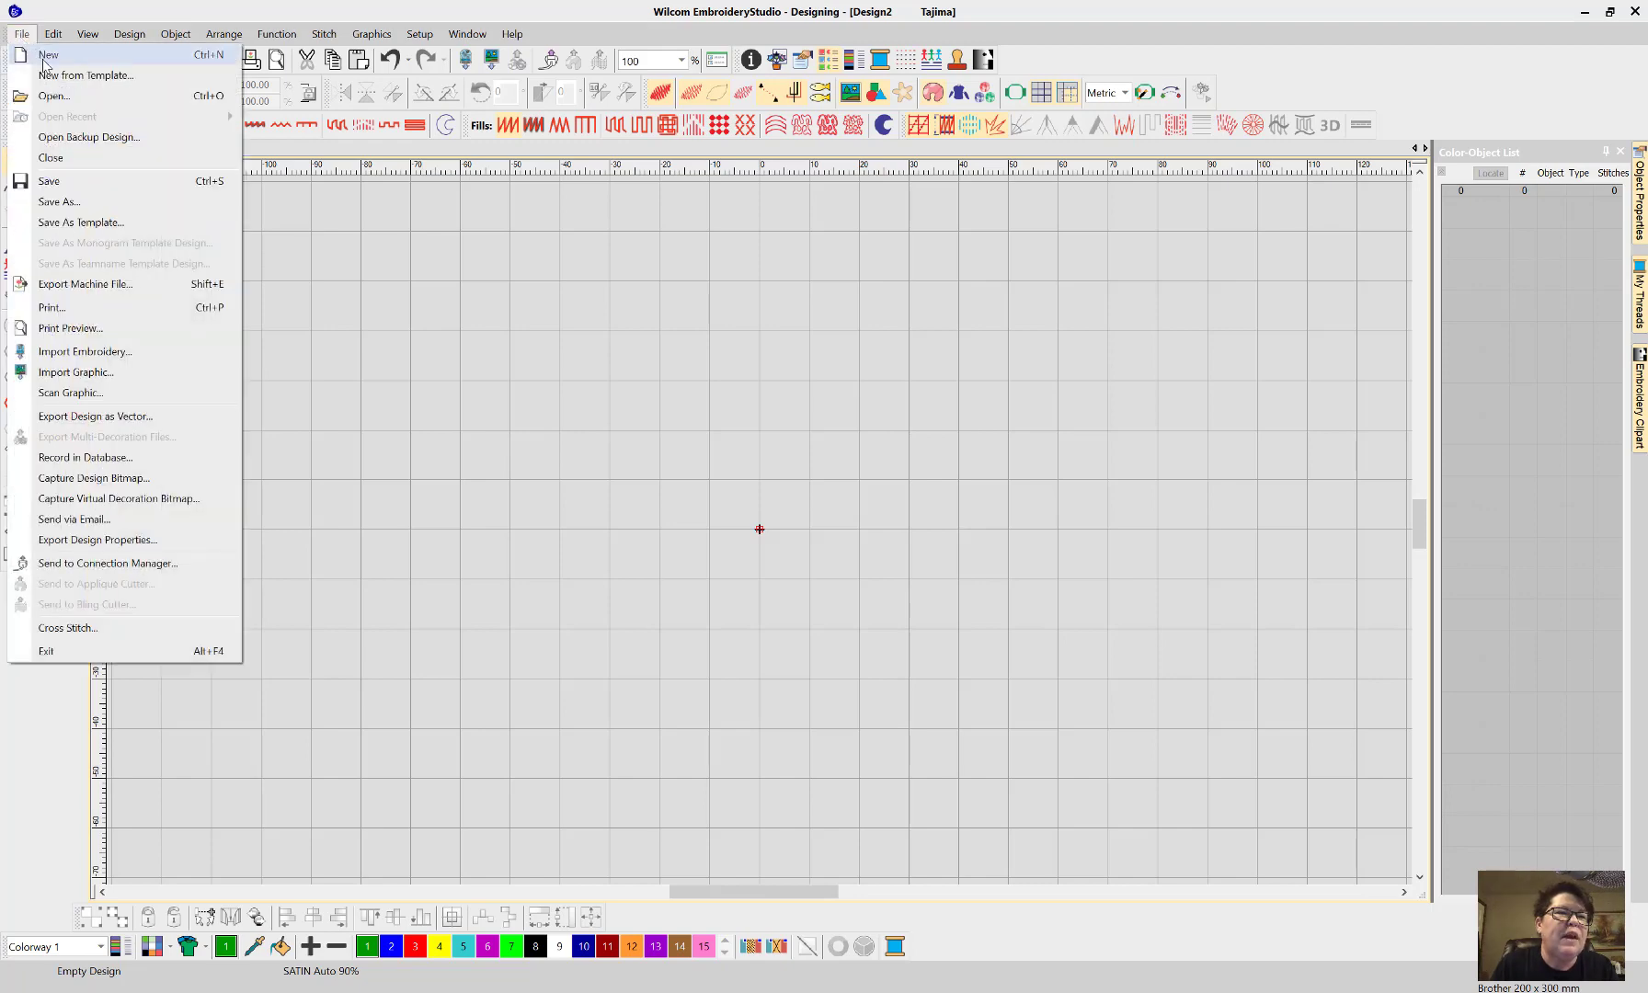
left_click(43, 57)
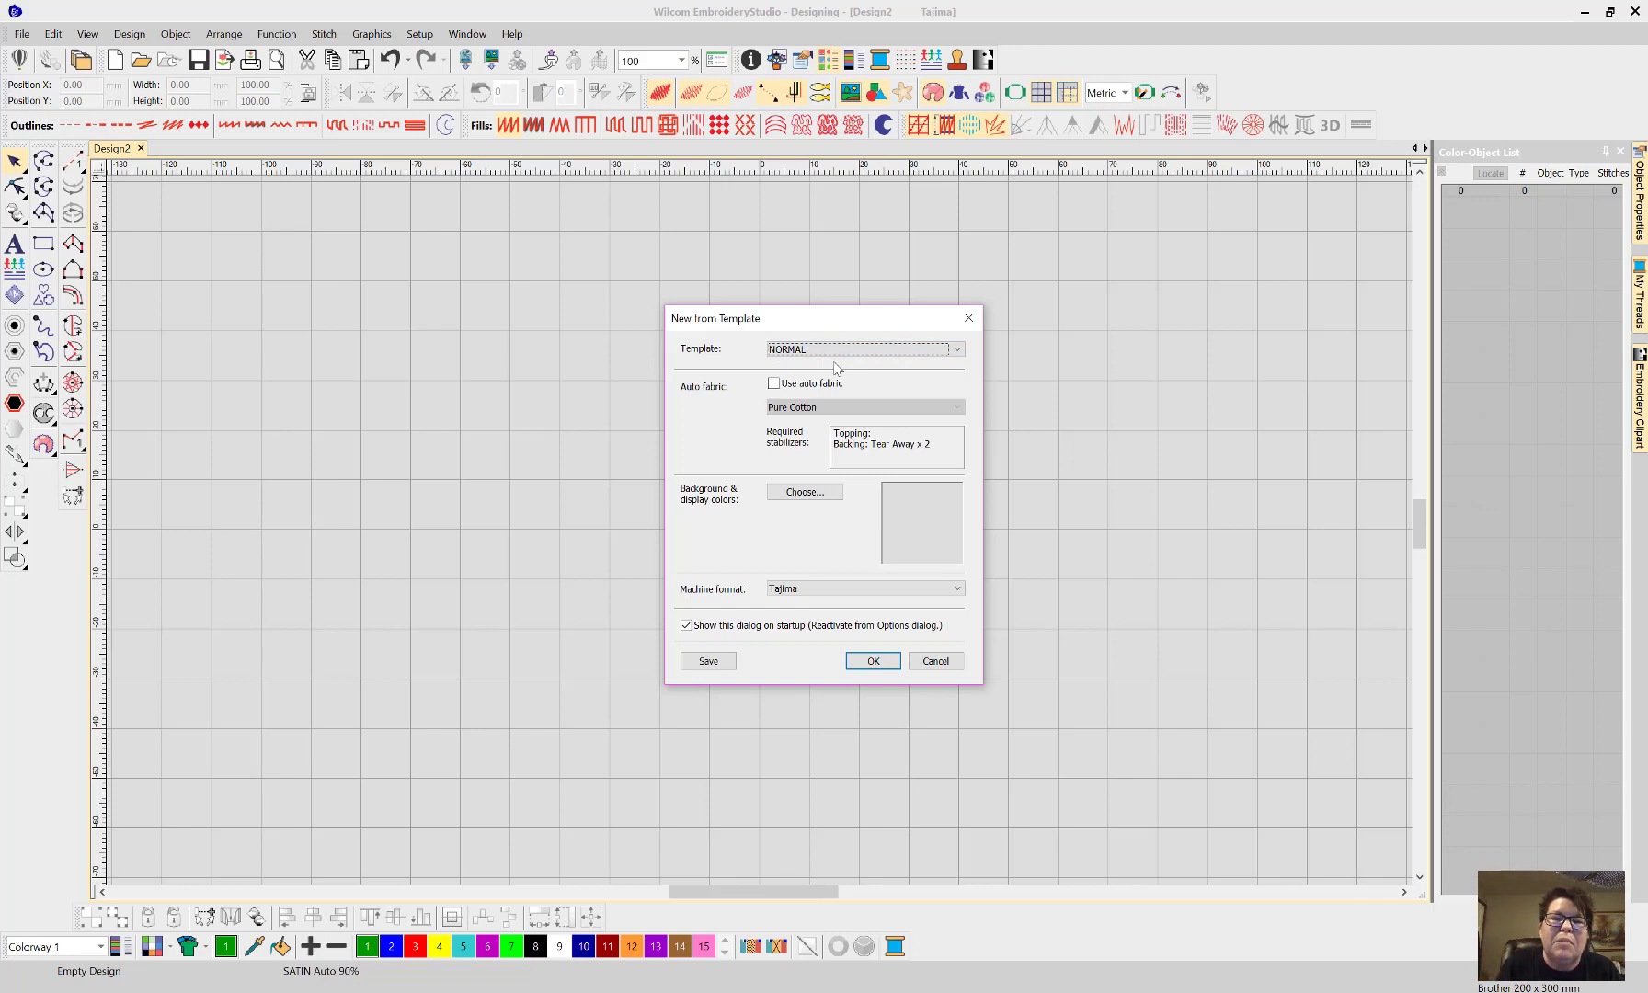
left_click(774, 384)
left_click(862, 408)
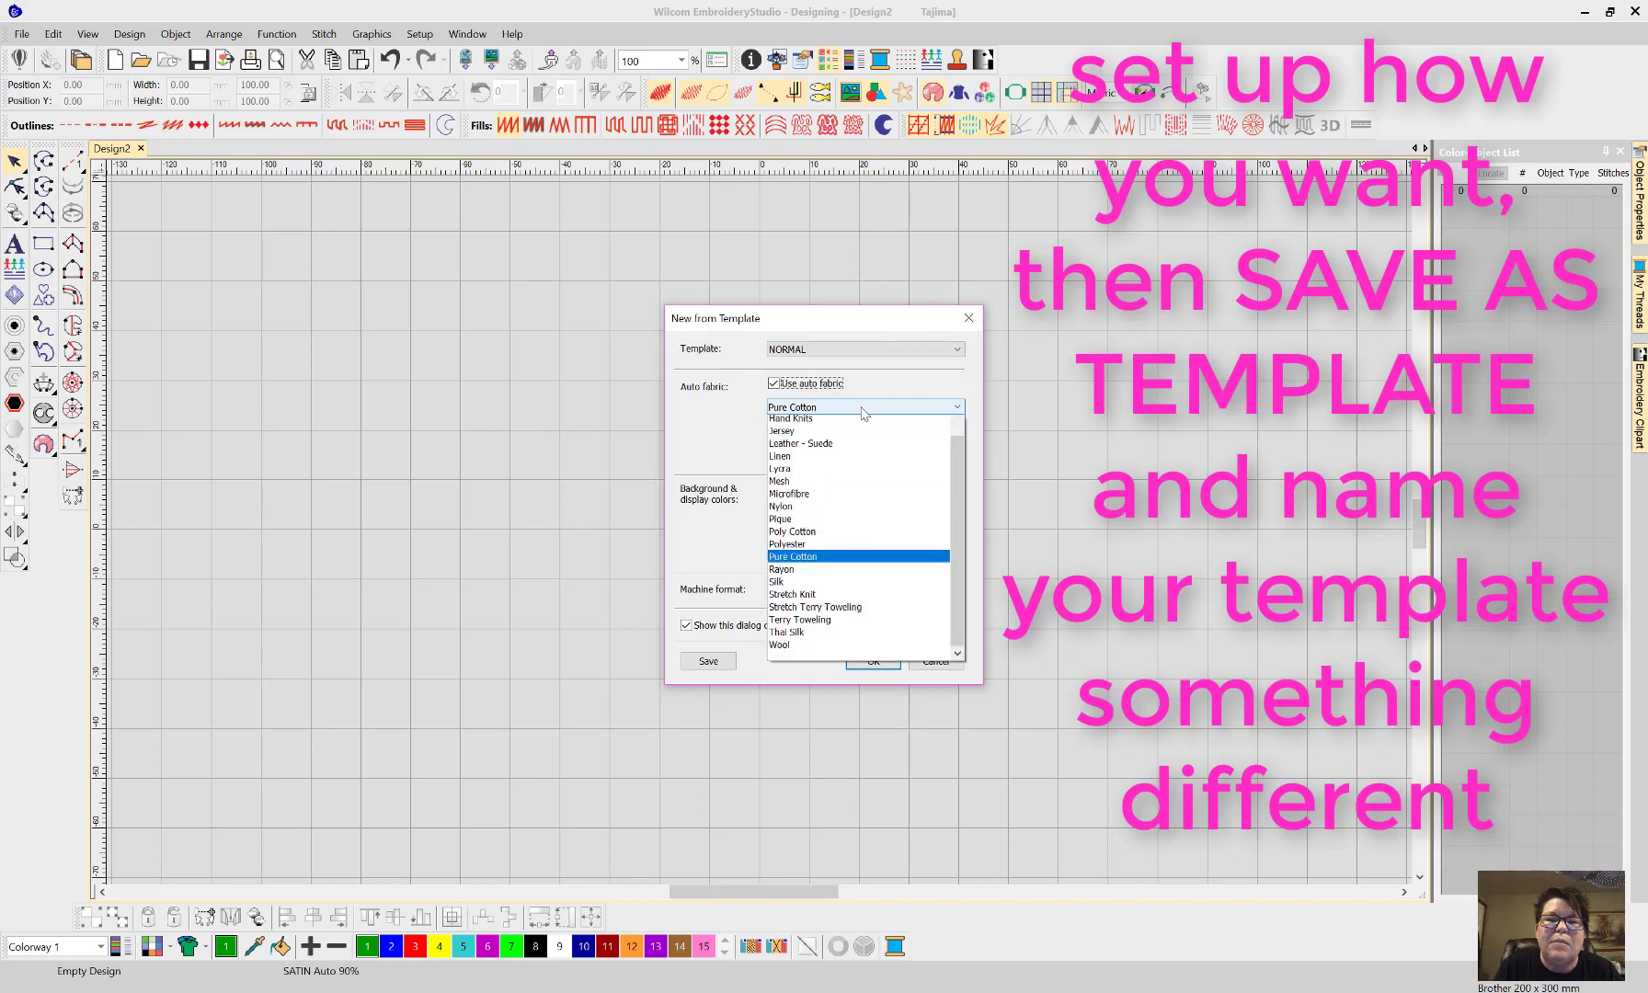
scroll(855, 432, "up", 1)
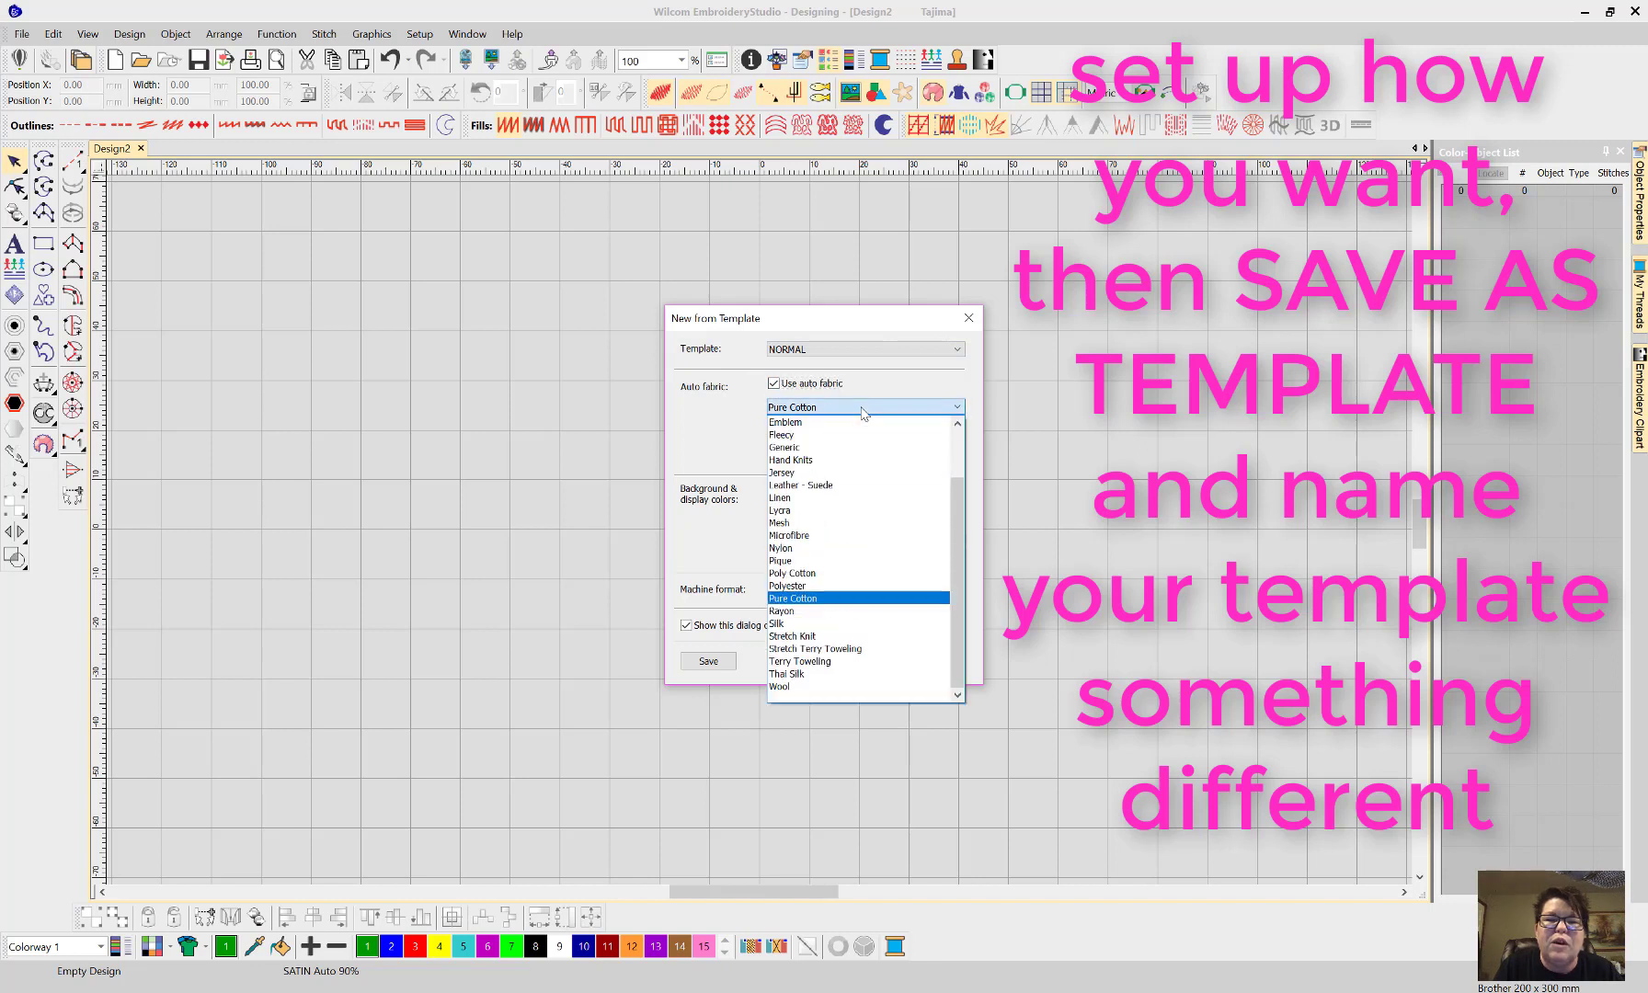
left_click(801, 435)
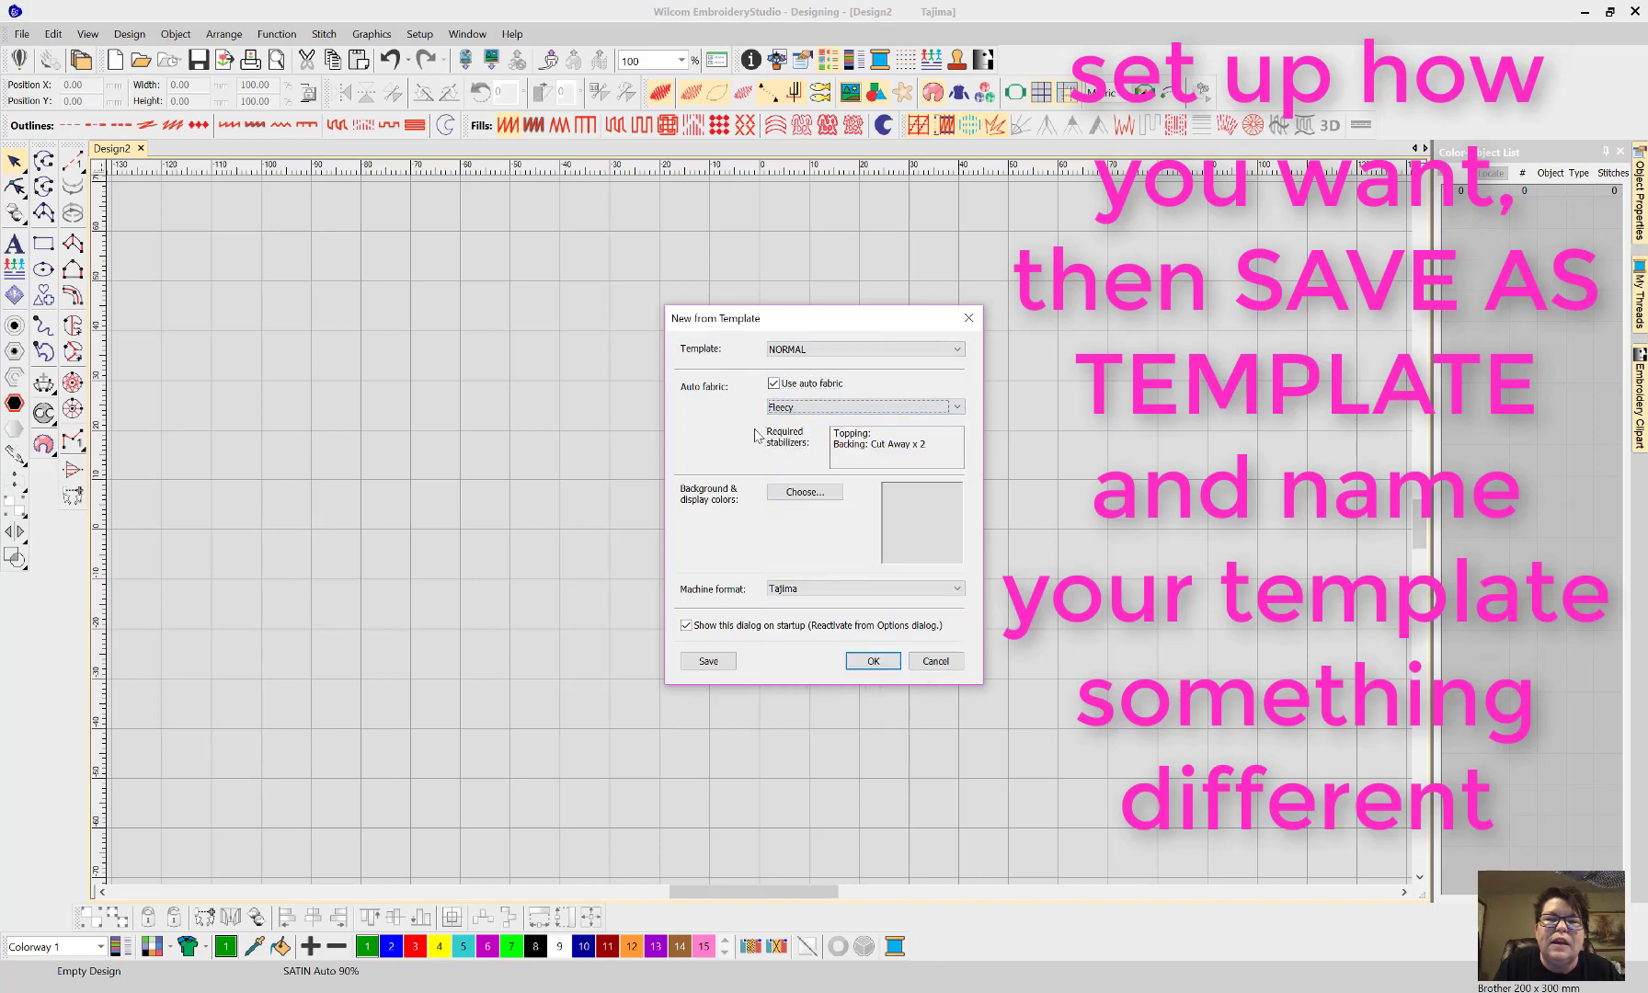
- Look through the available templates and machine formats, keeping NORMAL, Tajima and the startup display option
left_click(830, 353)
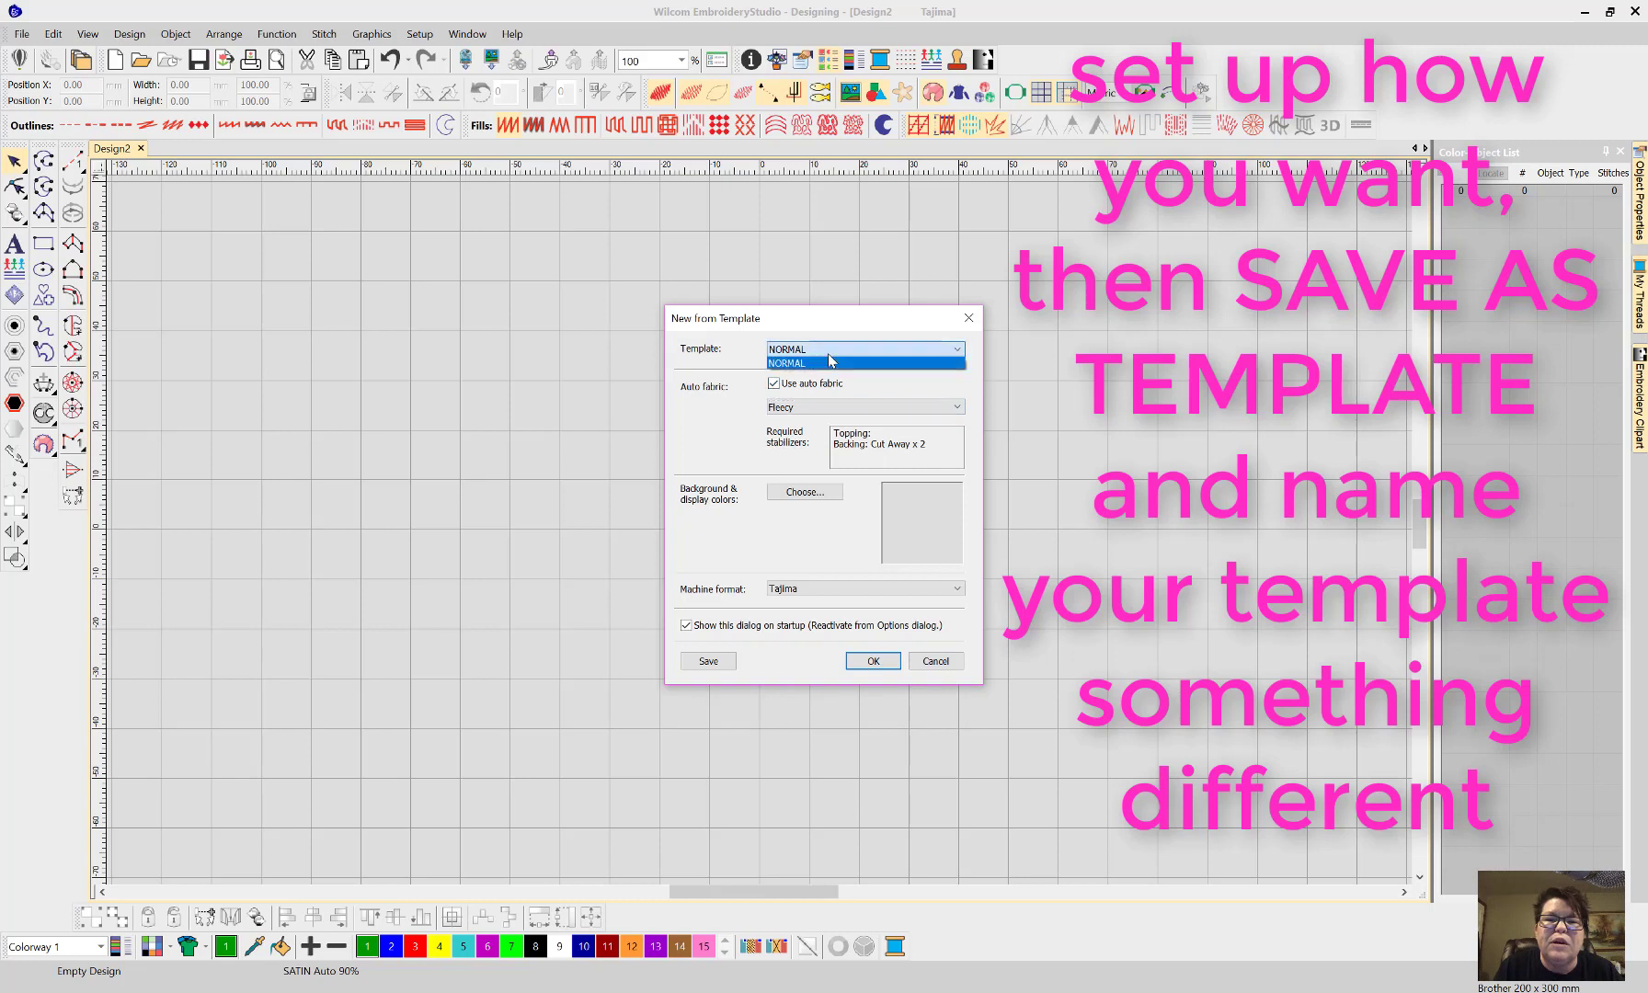
left_click(829, 362)
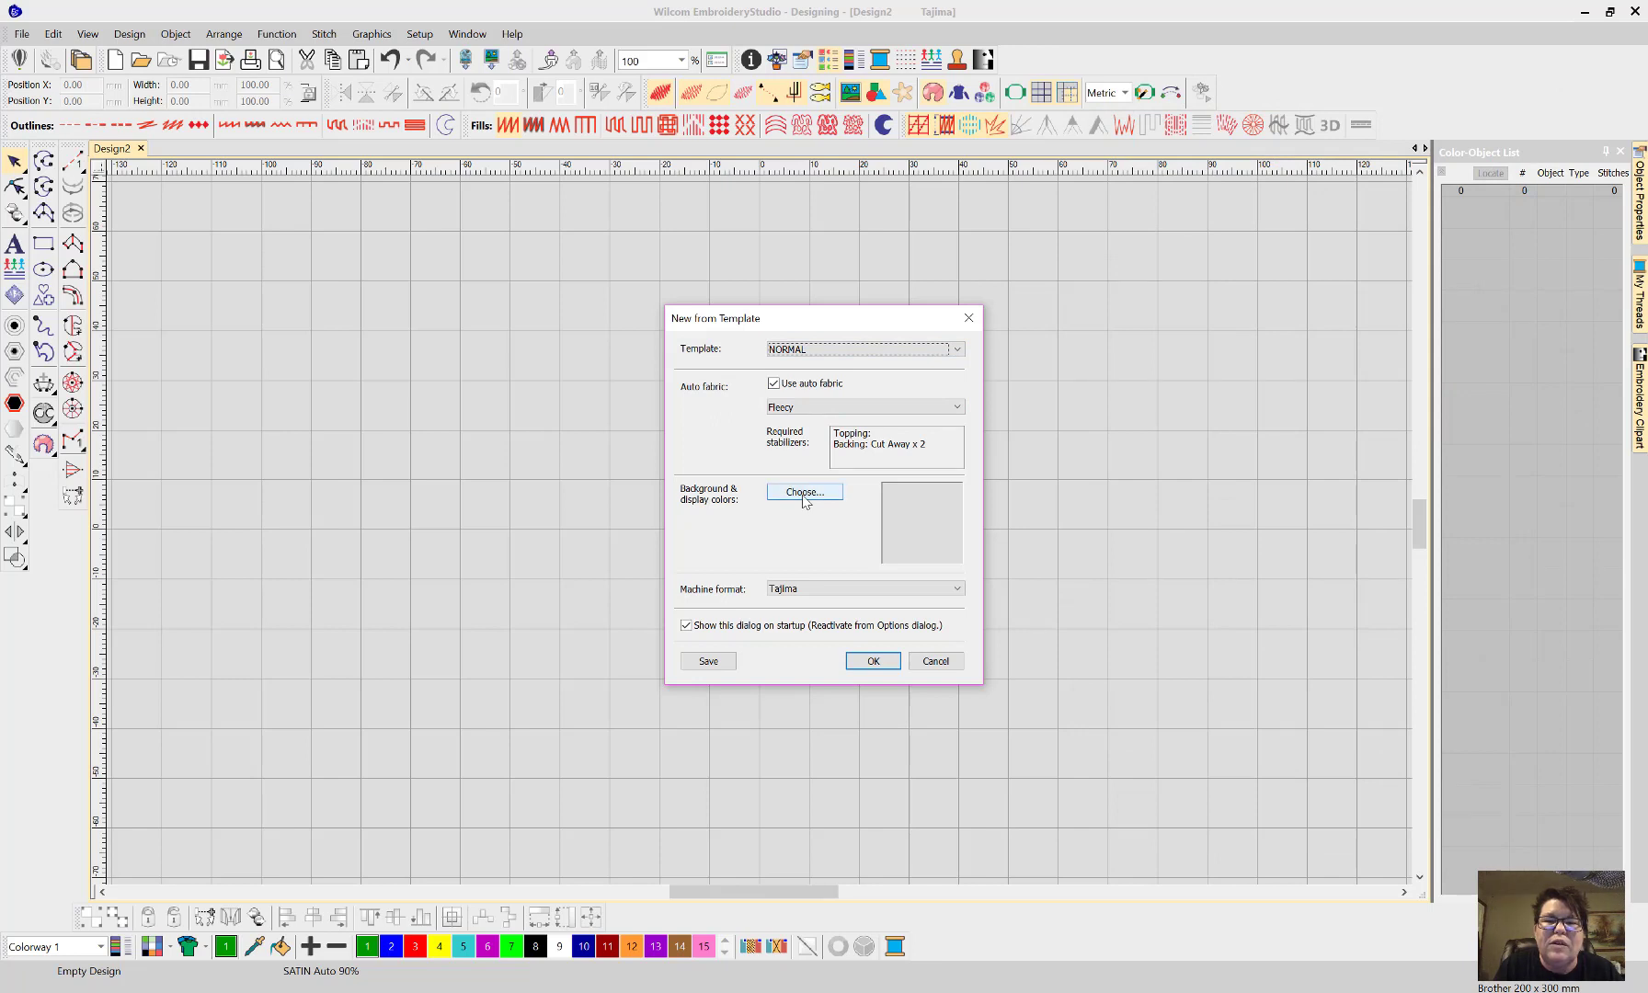
left_click(819, 590)
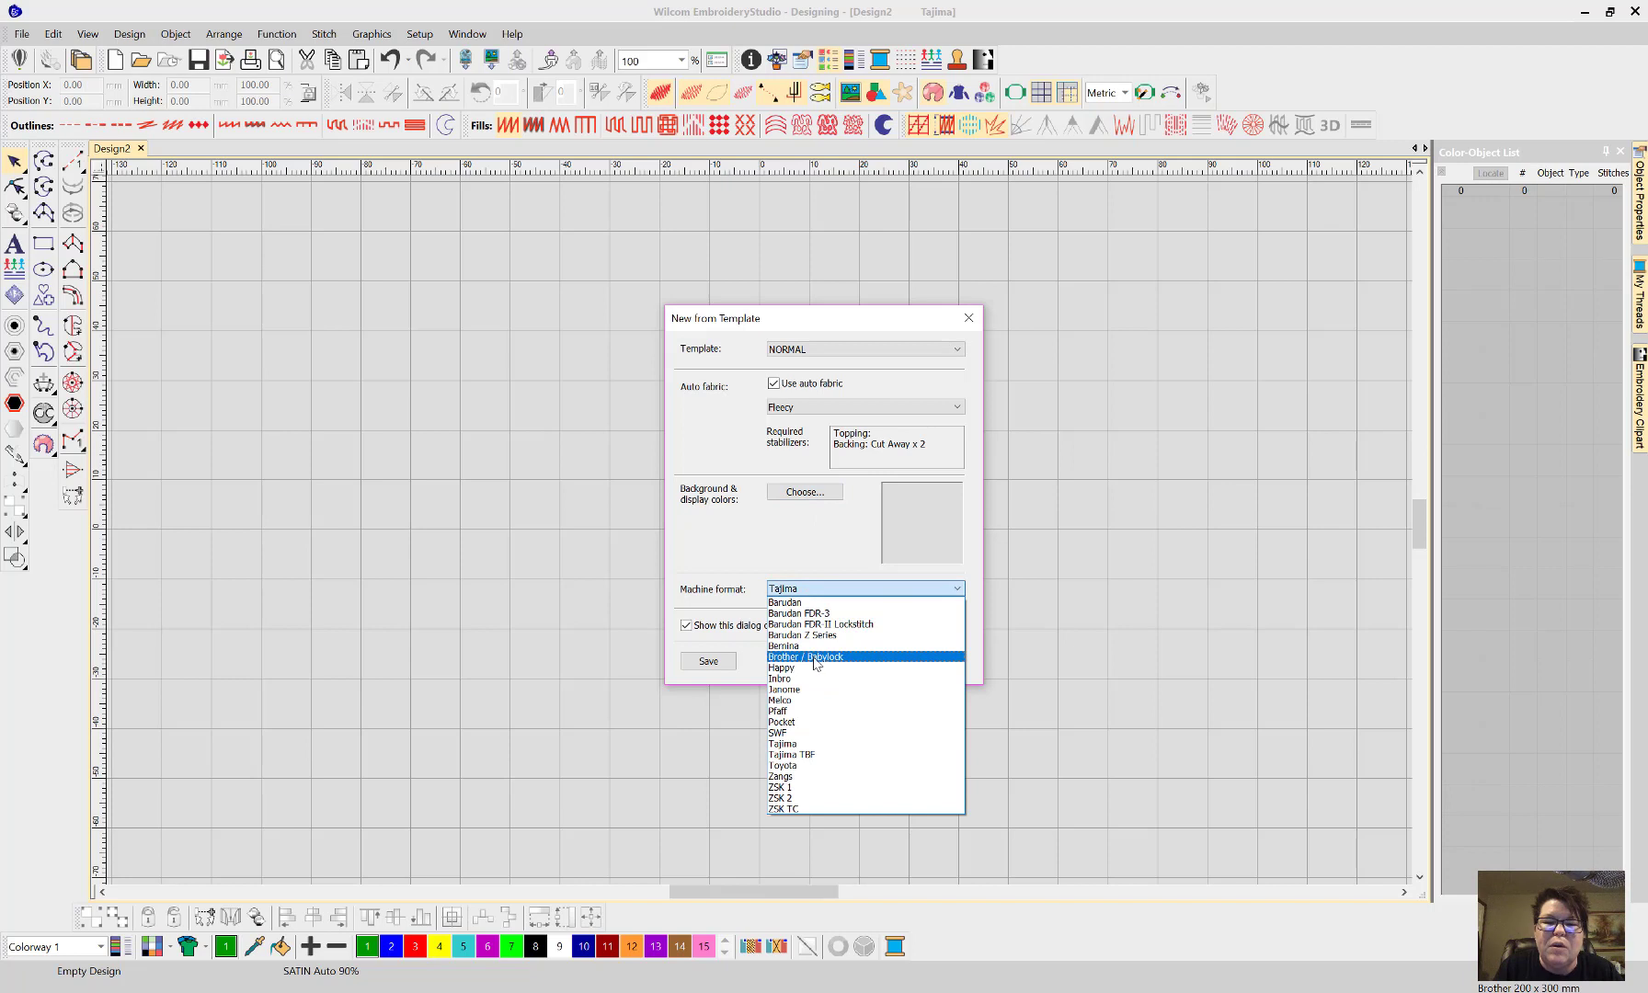
left_click(747, 528)
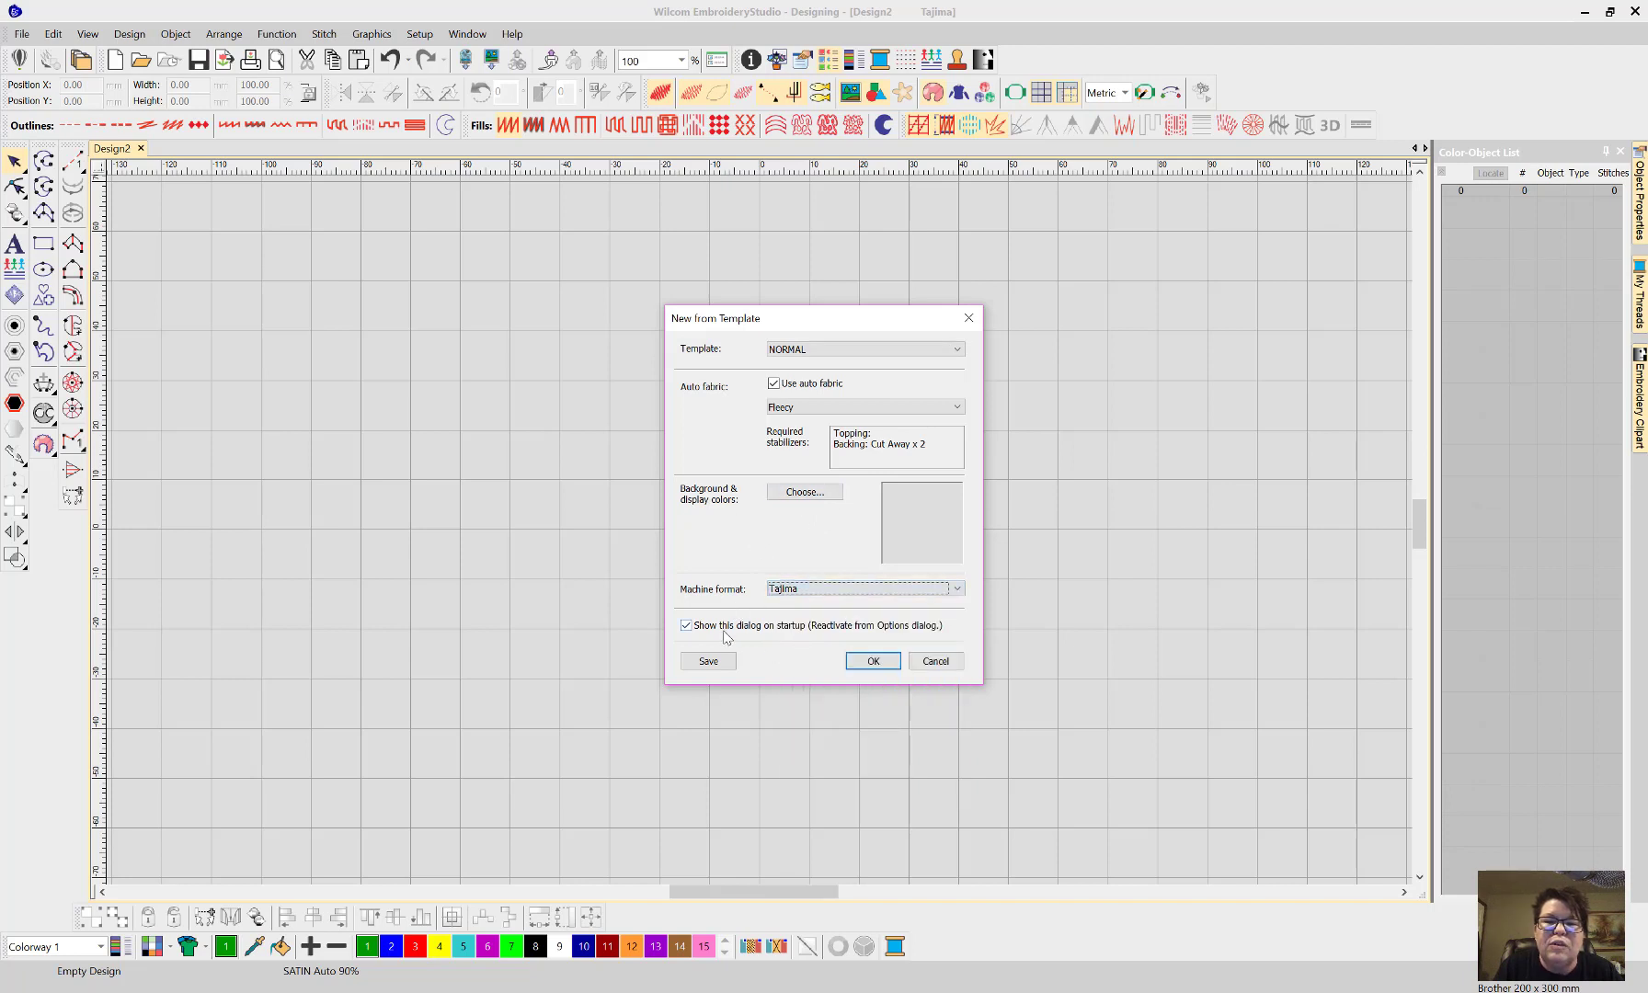
left_click(682, 625)
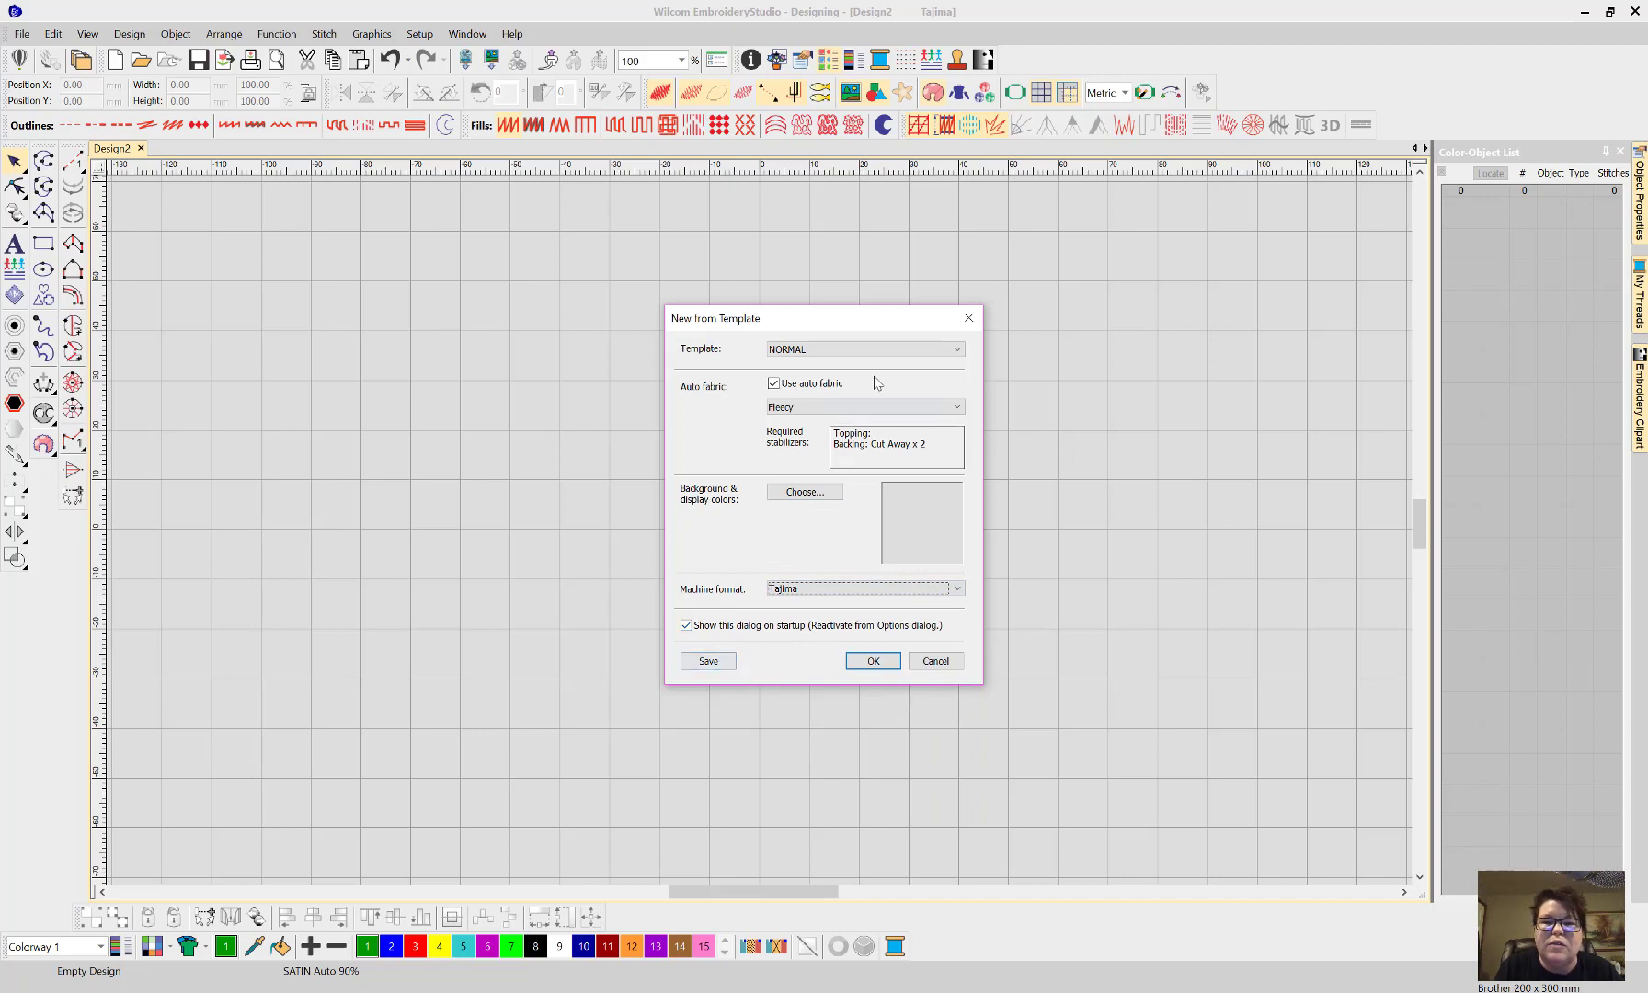
- Save the Fleecy auto fabric settings to the Normal template and create the new design
left_click(697, 661)
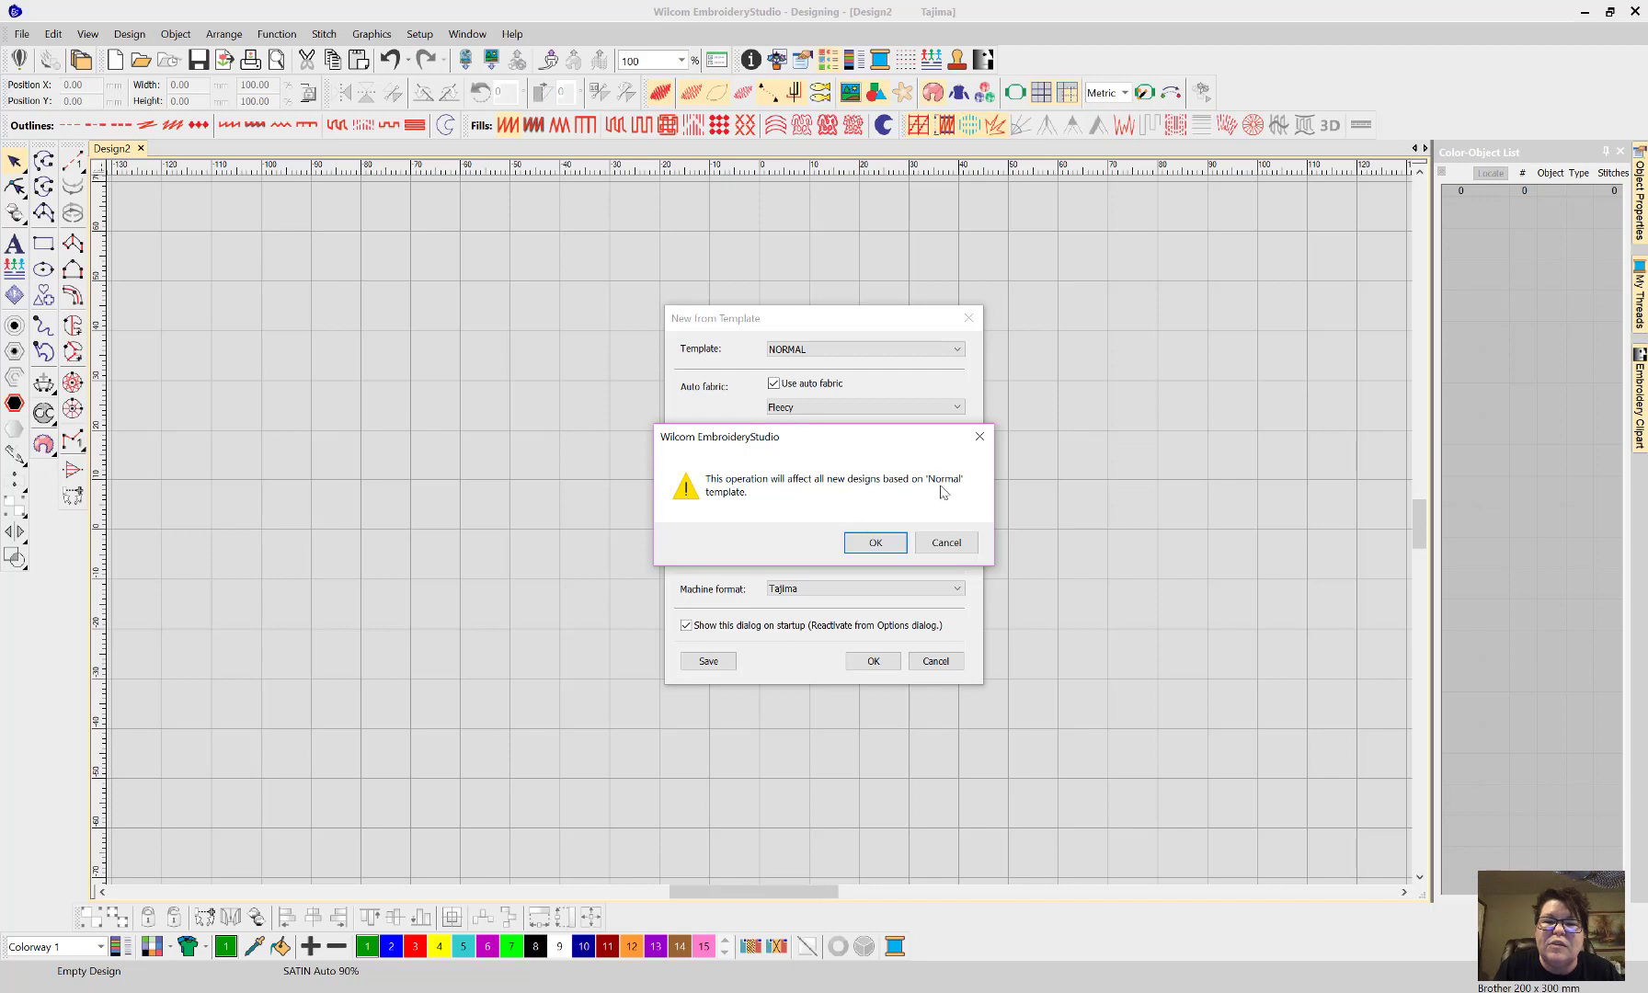
left_click(875, 543)
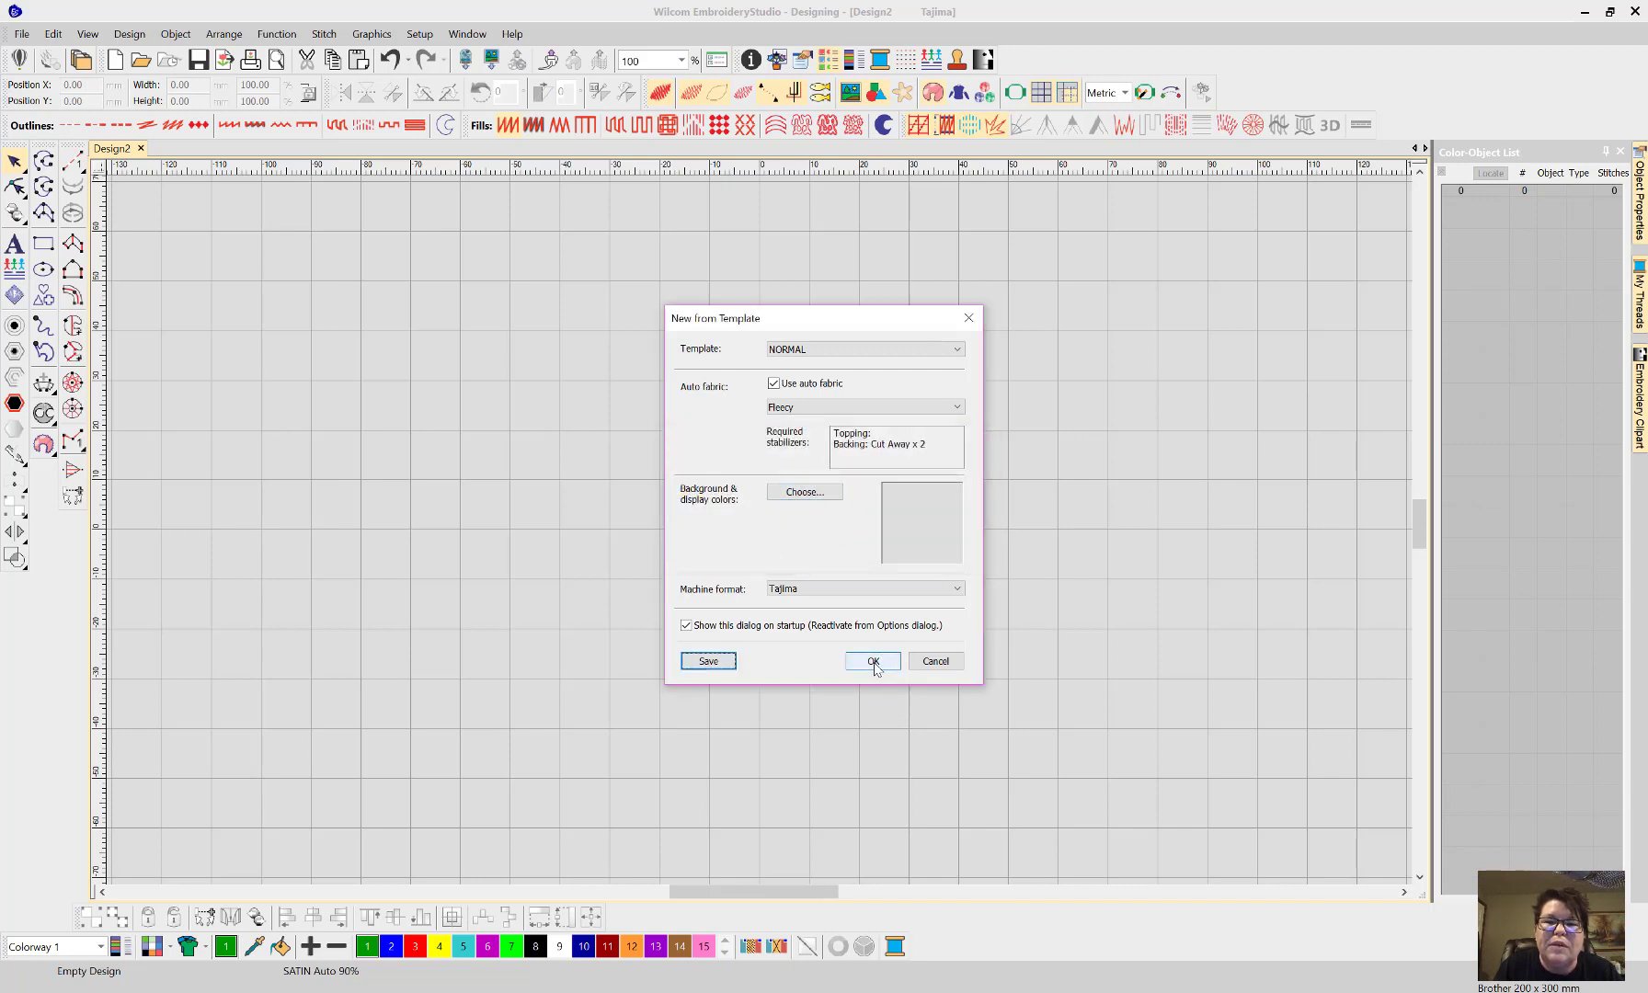
left_click(875, 661)
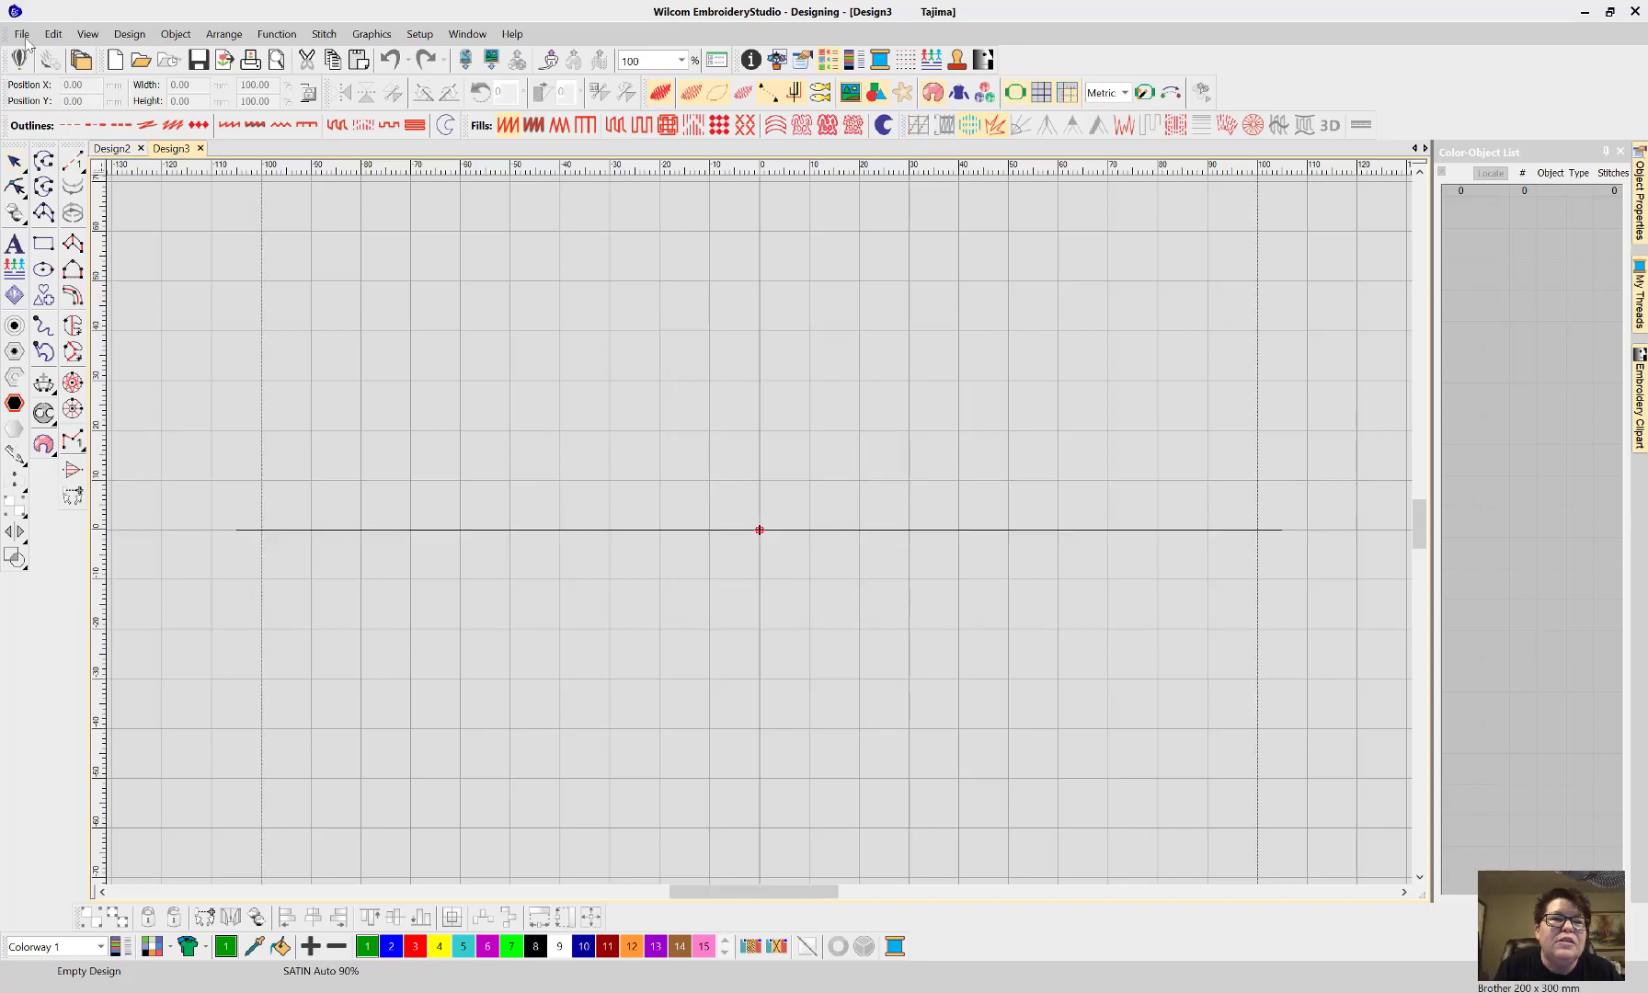
- Check the saved fabric and machine format settings of the Normal template without creating another design
left_click(22, 35)
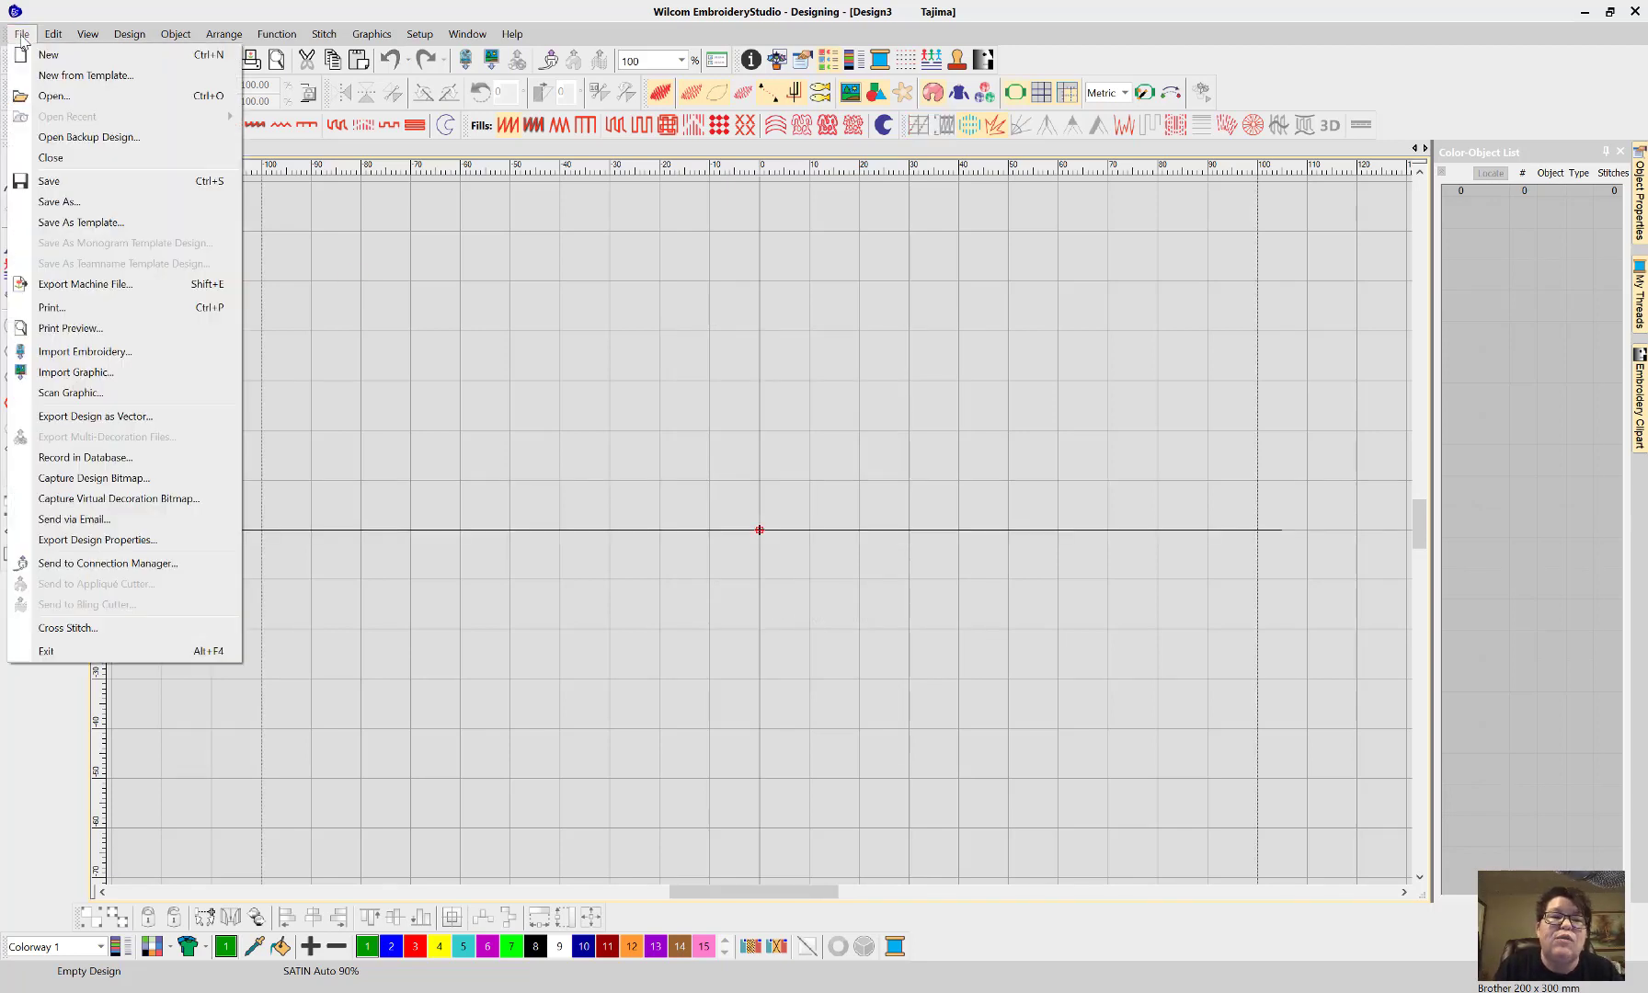
left_click(64, 75)
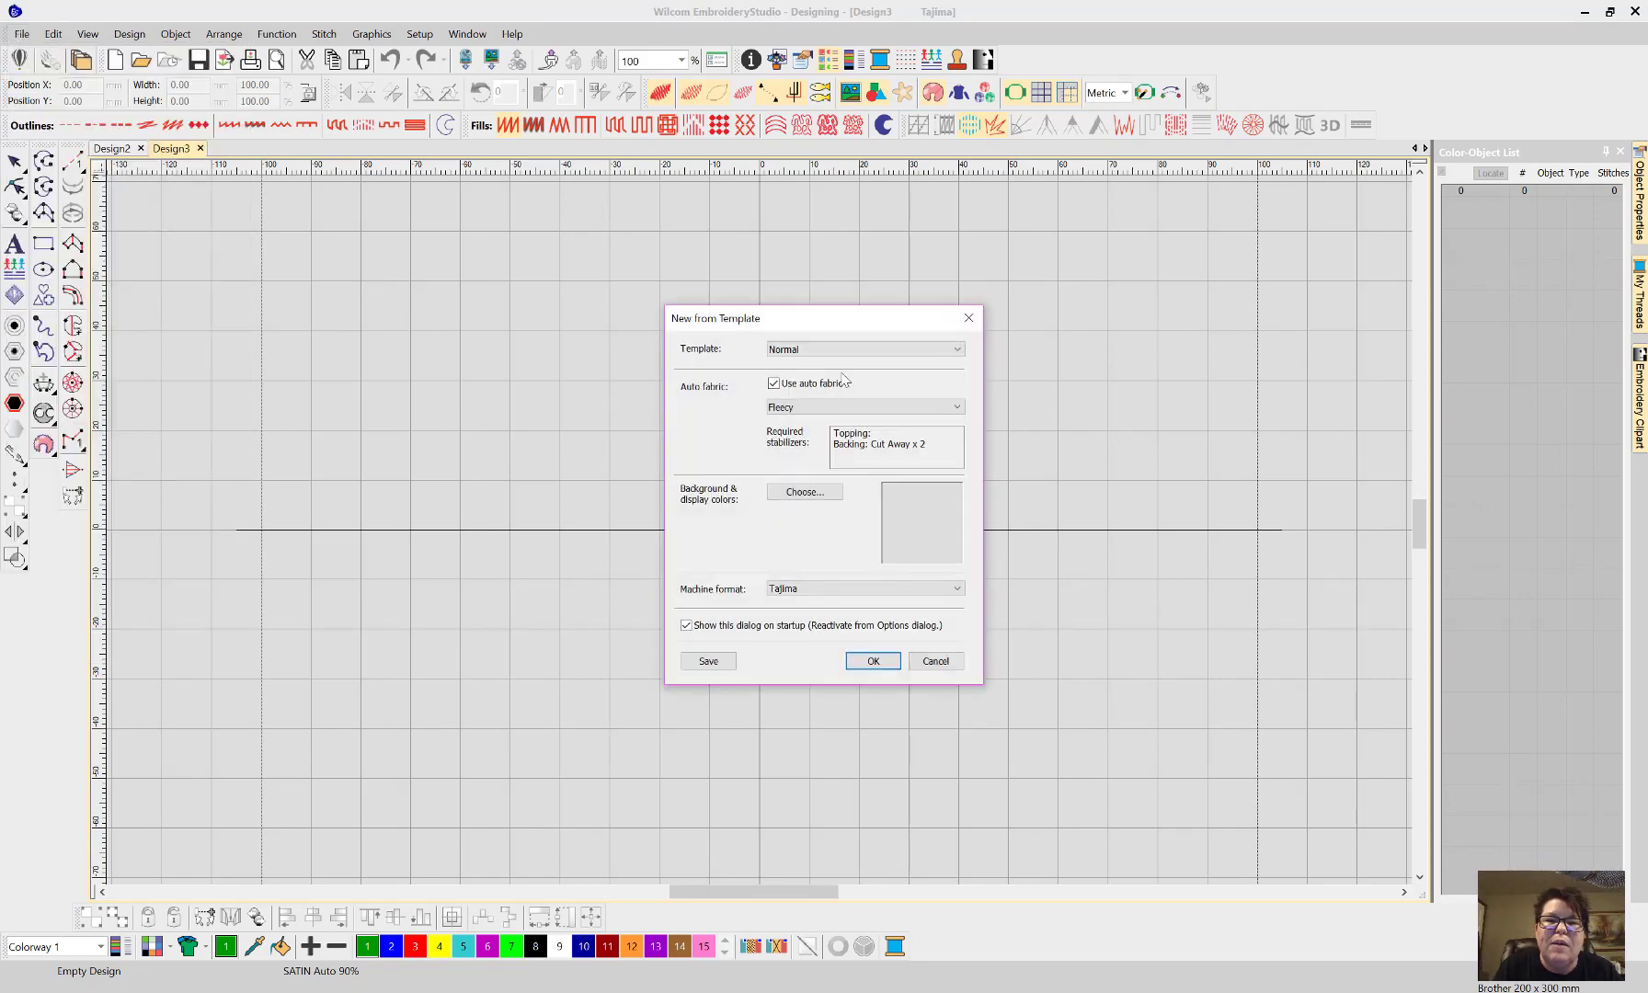
key("Return")
- Draw a filled rectangle about 60 mm wide and 42 mm high over the design center and select it
left_click(72, 243)
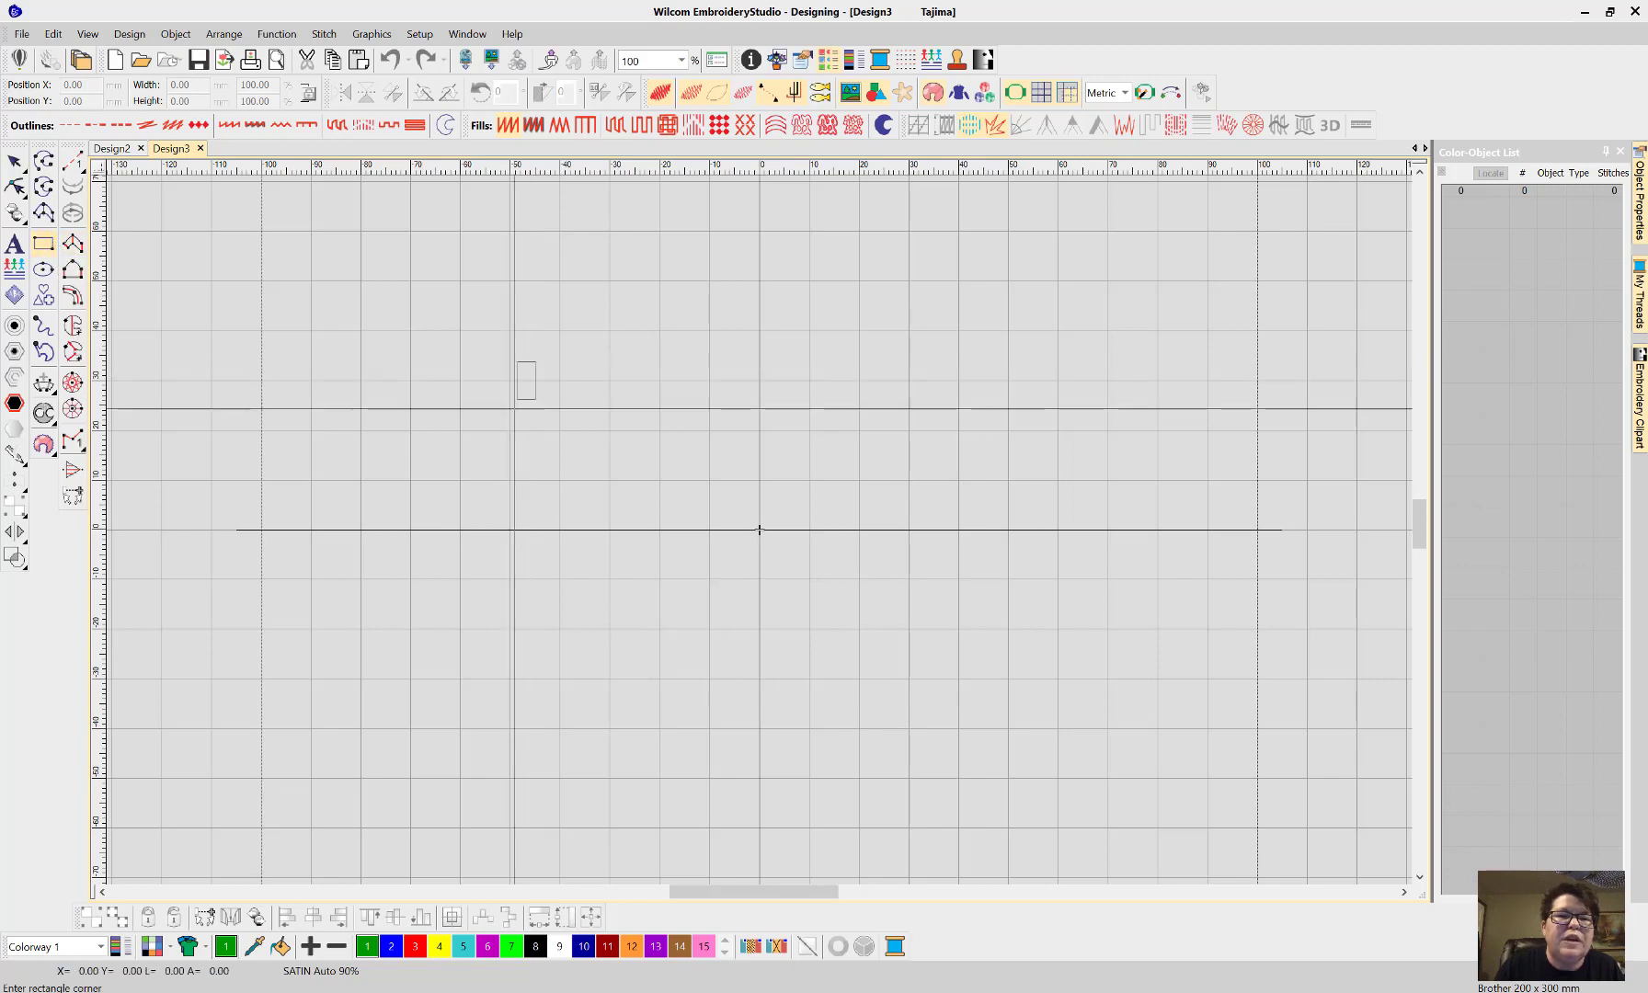
left_click(535, 362)
left_click(832, 569)
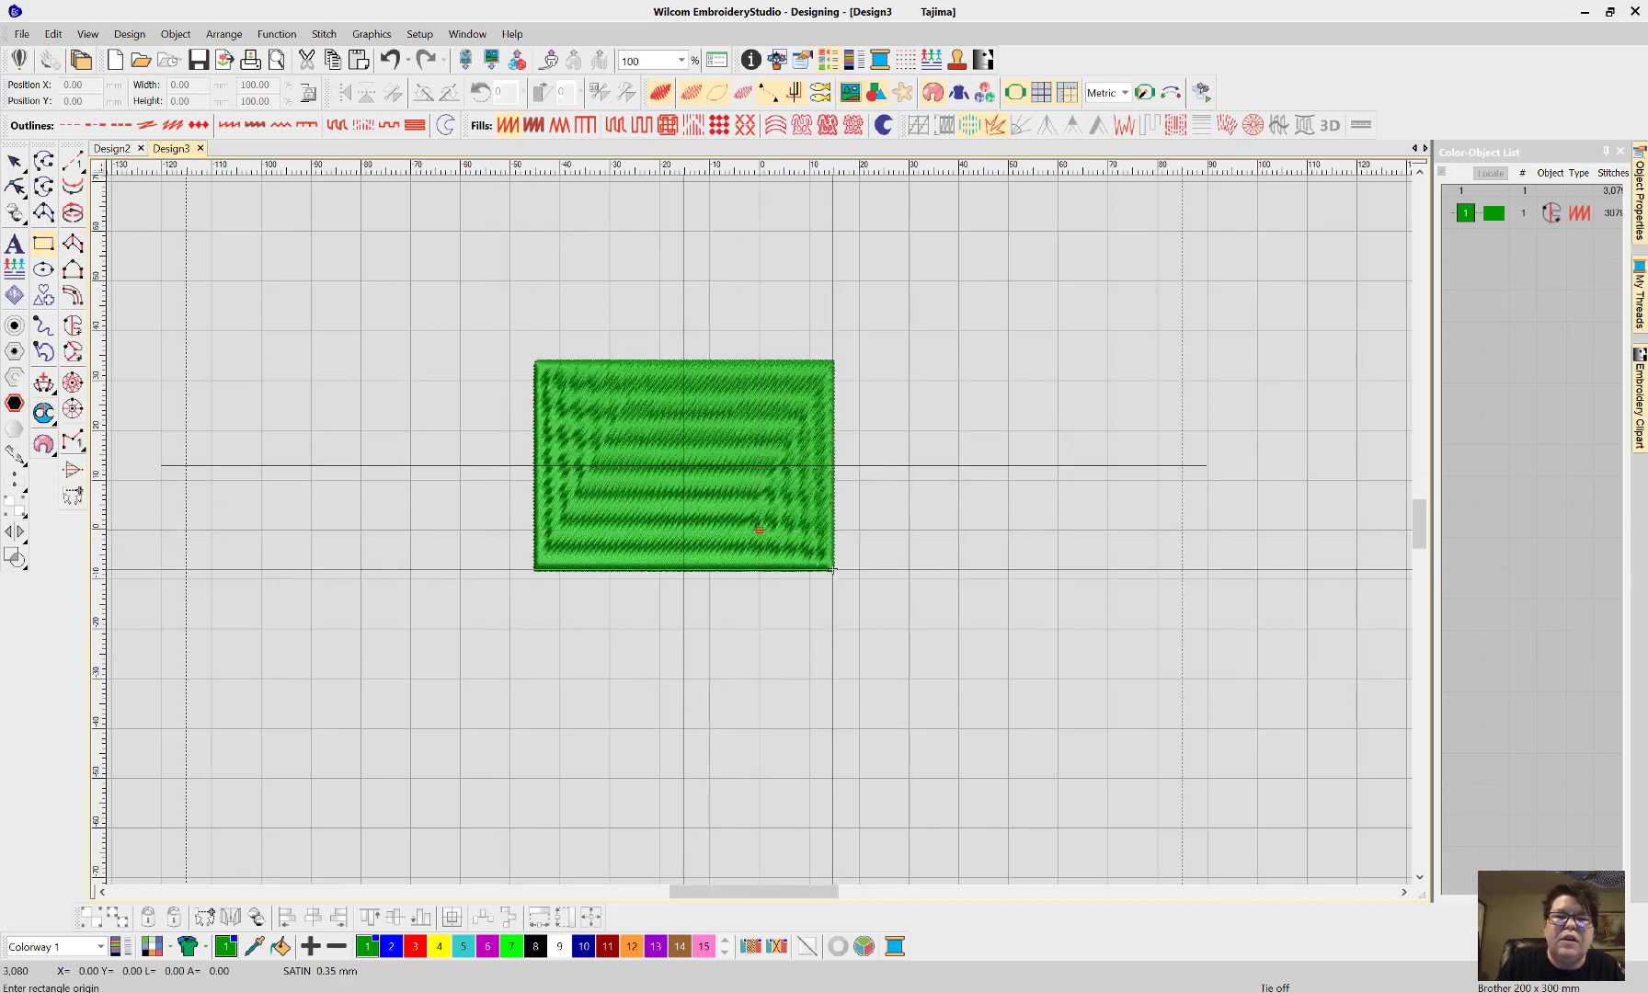
left_click(14, 163)
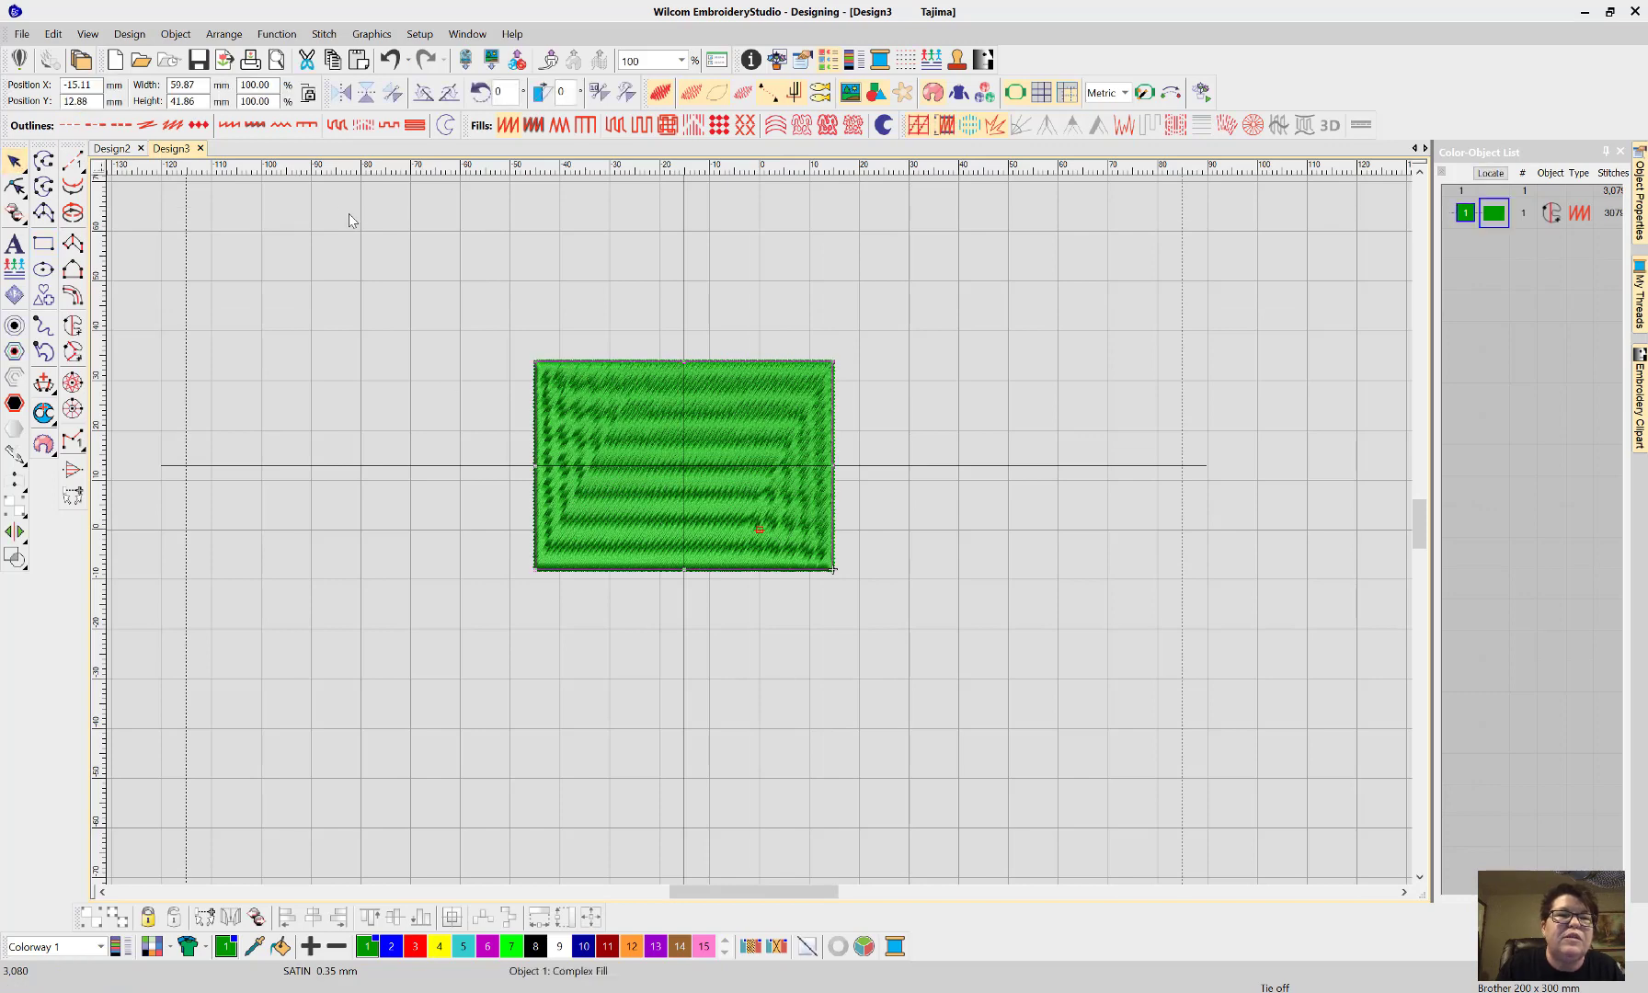
- Look through the EMB file versions offered when saving the design under a new name, and leave without saving
left_click(22, 34)
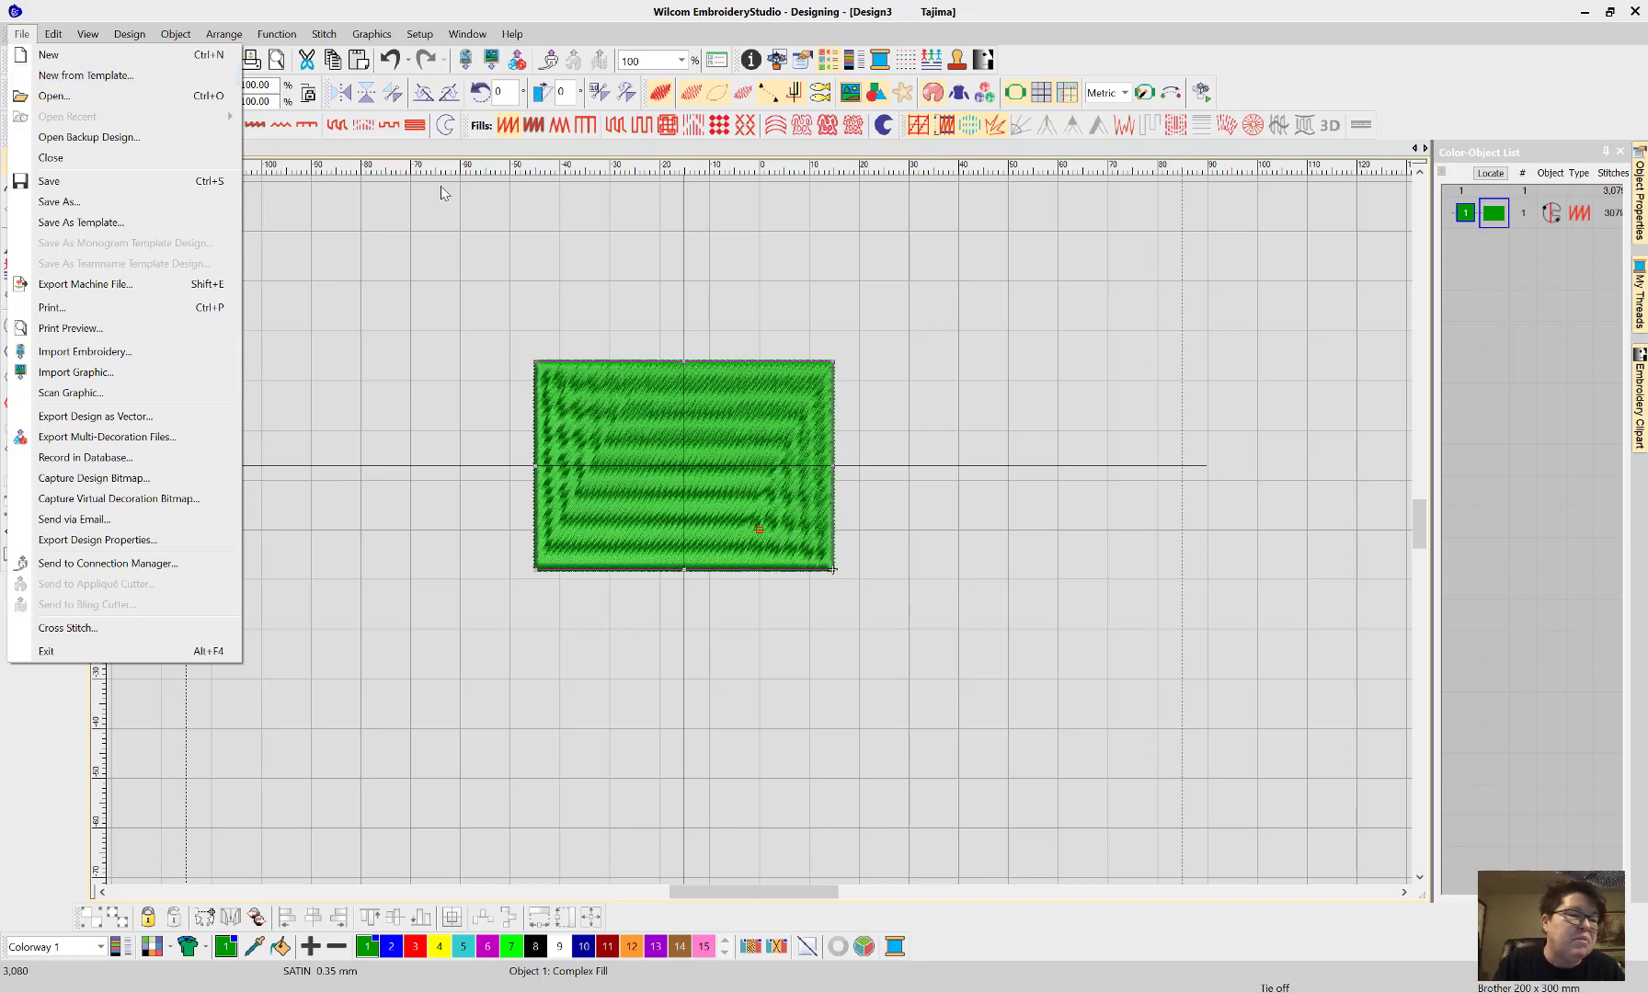
left_click(366, 287)
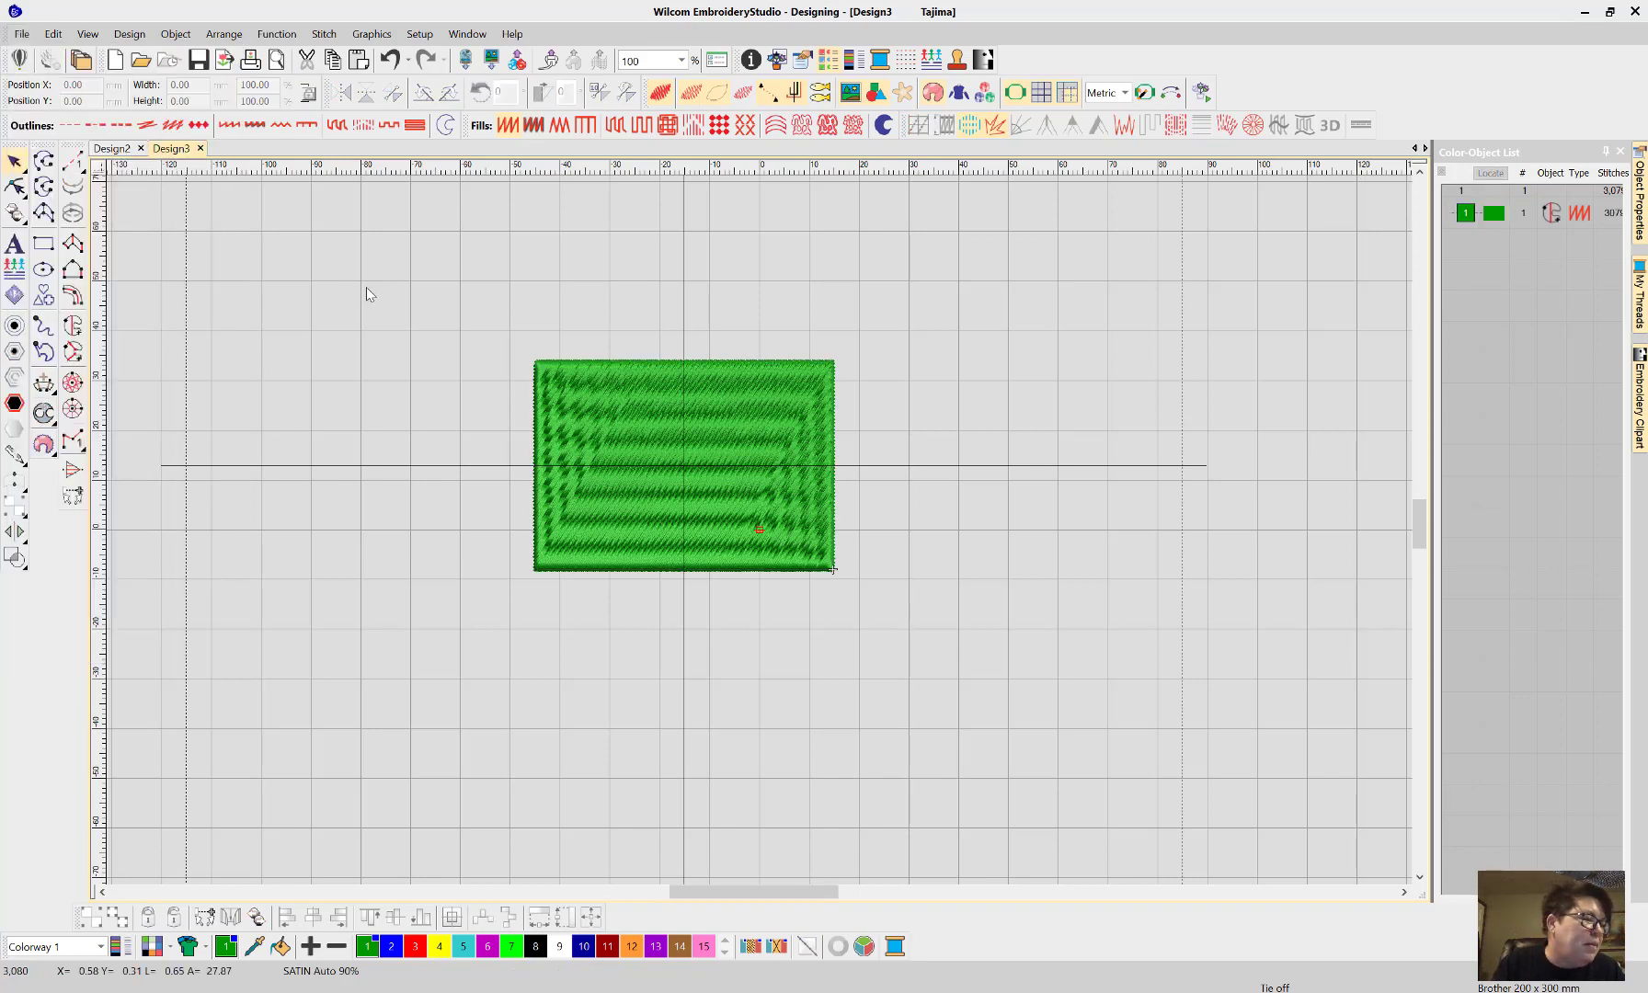
left_click(23, 34)
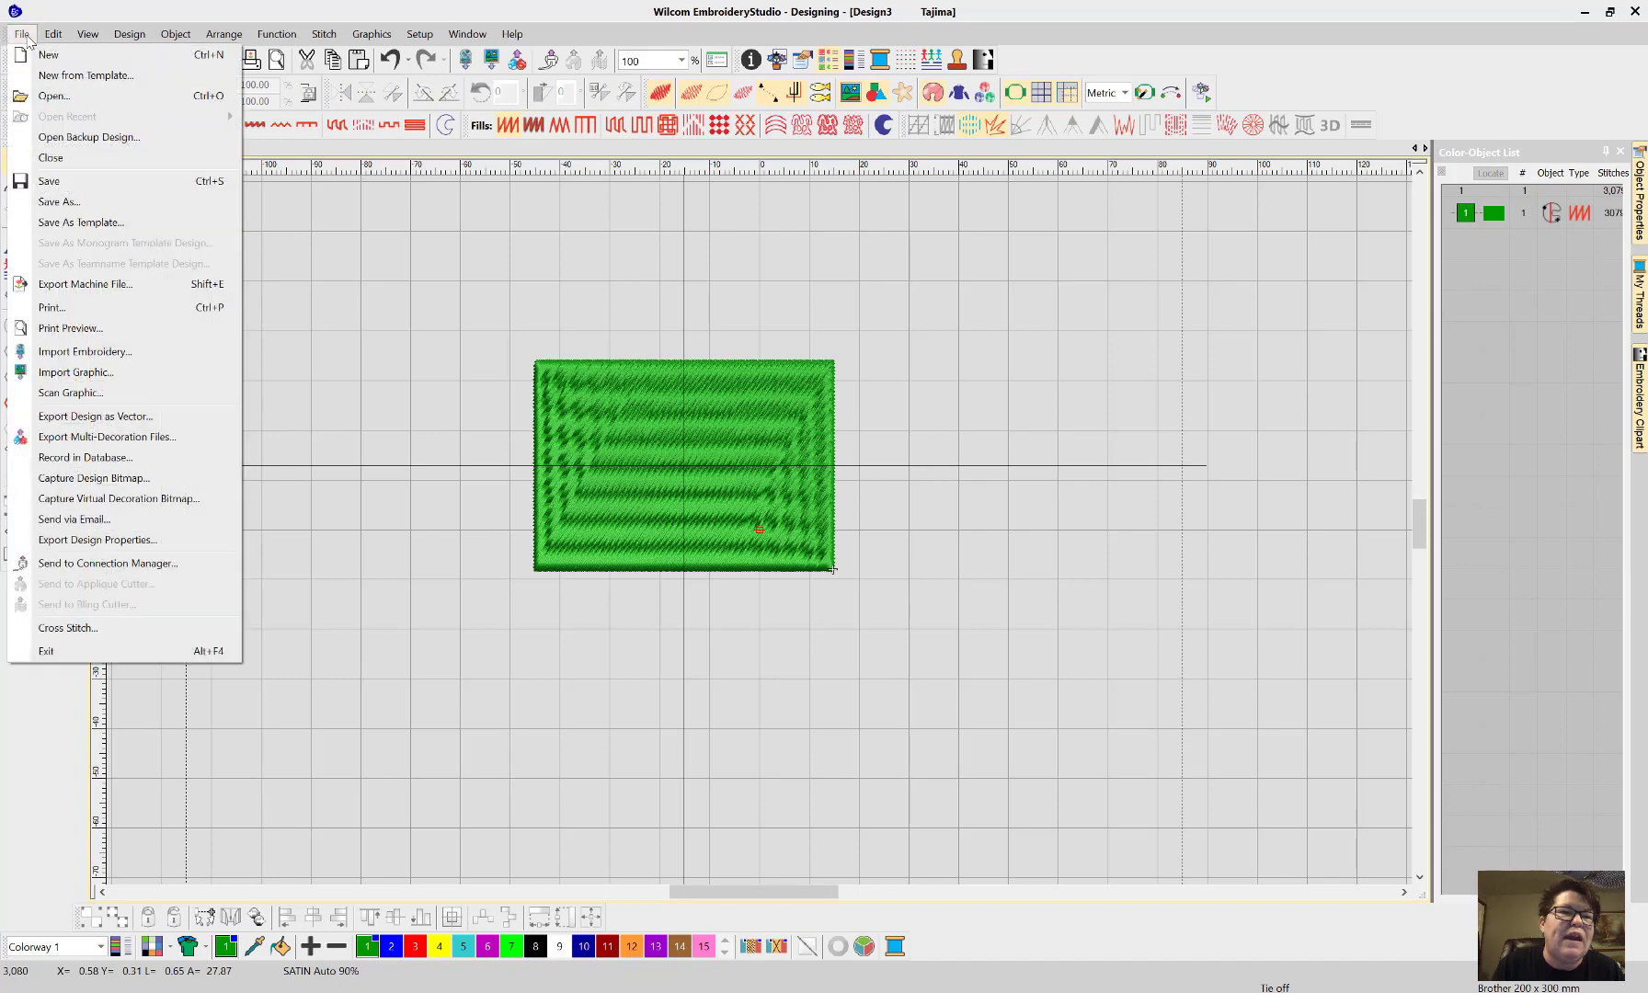
left_click(104, 212)
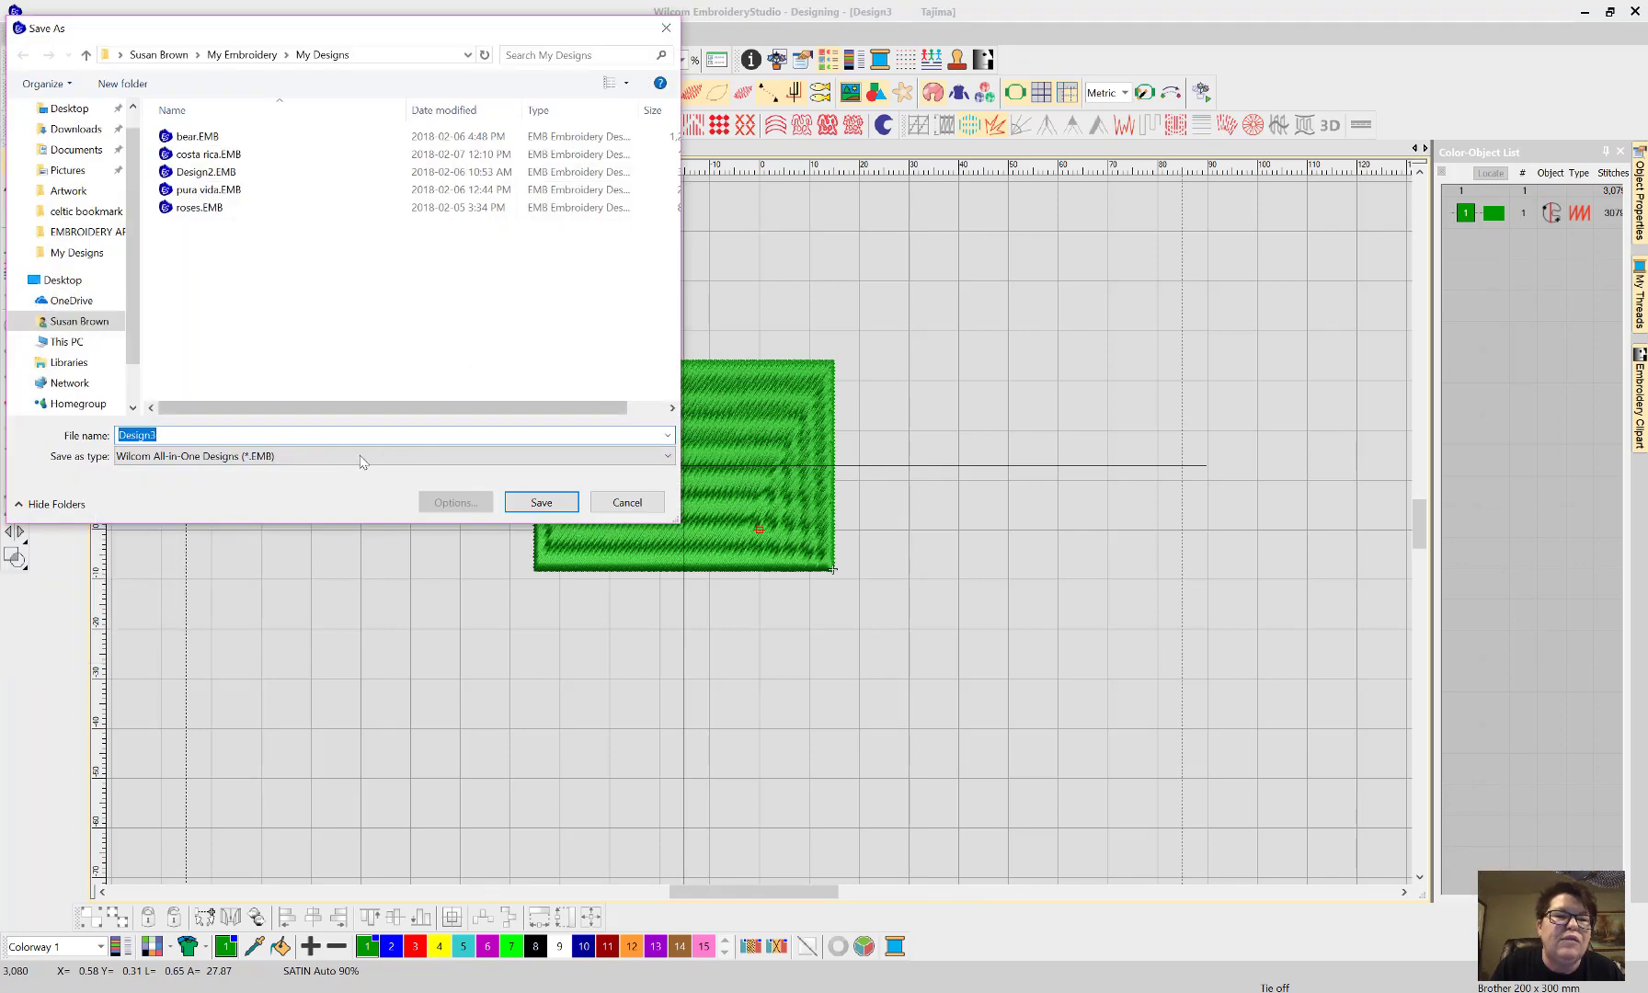
left_click(362, 459)
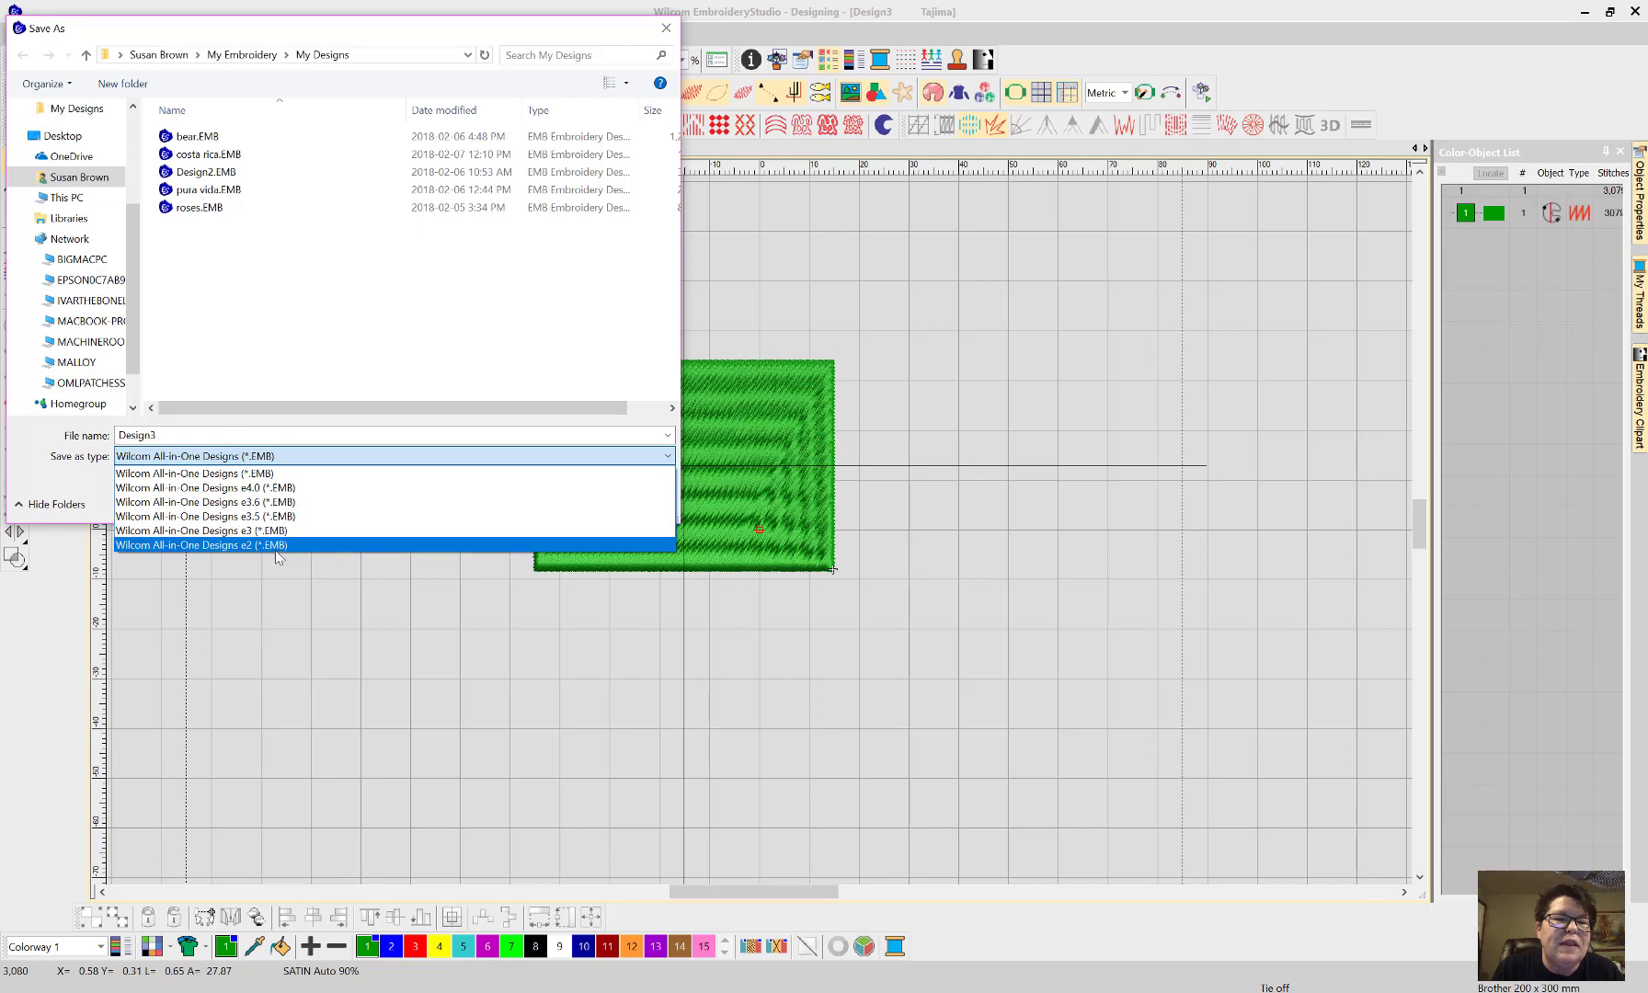
left_click(315, 349)
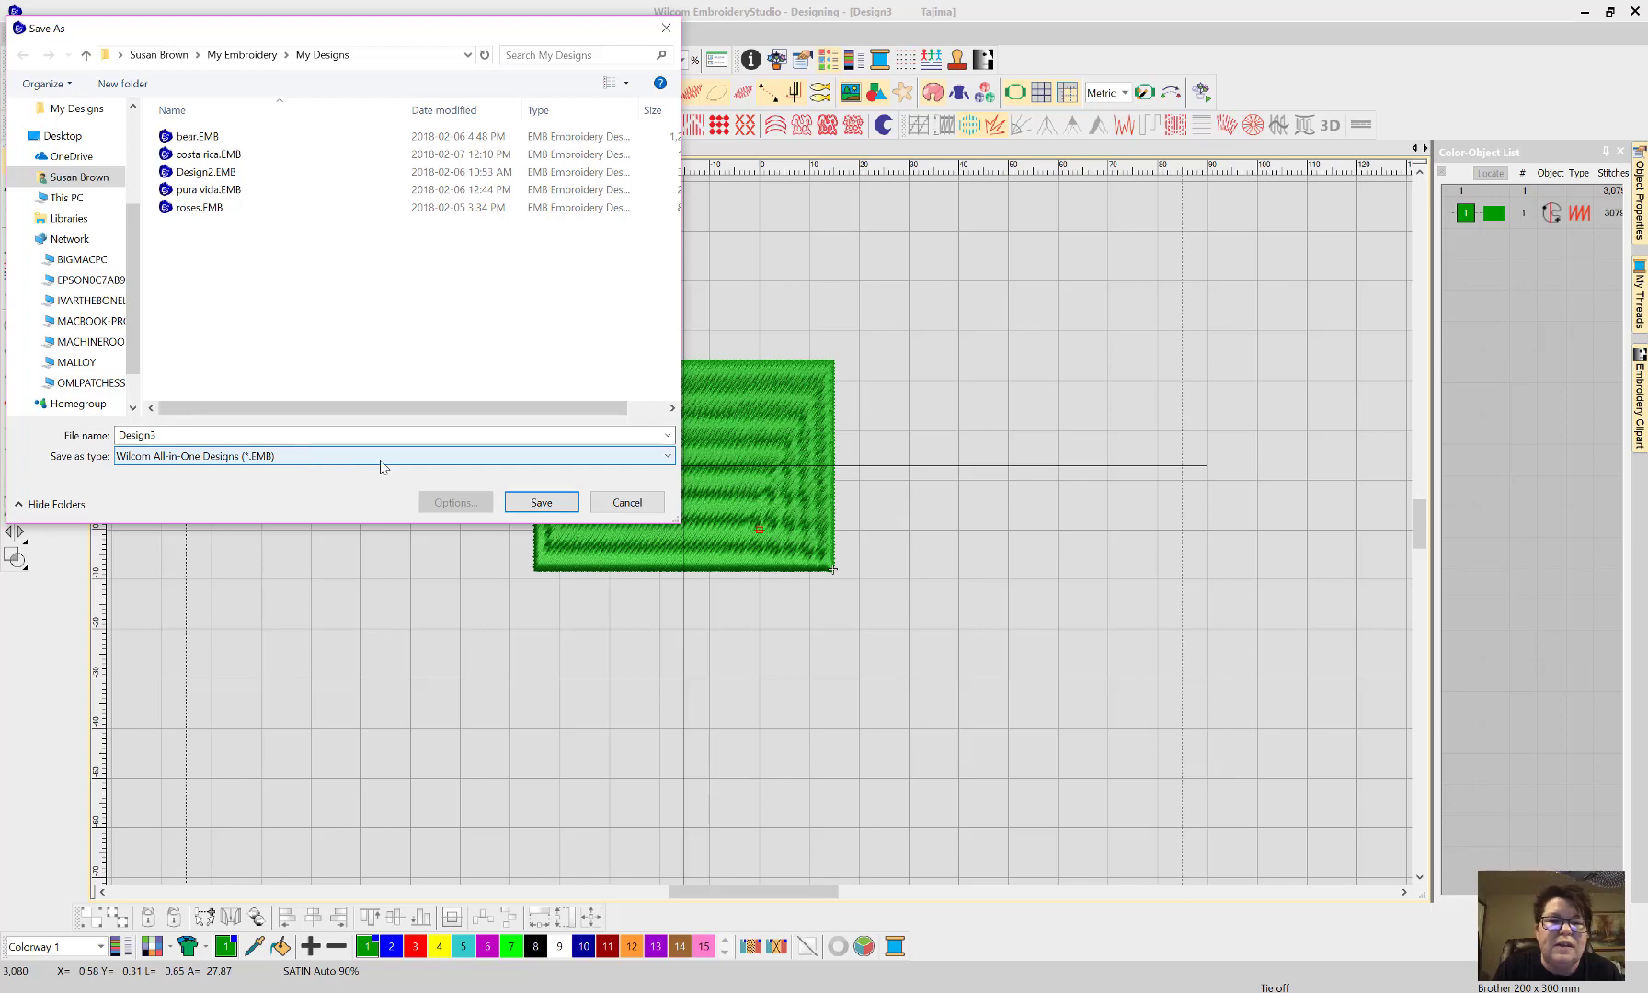
left_click(616, 507)
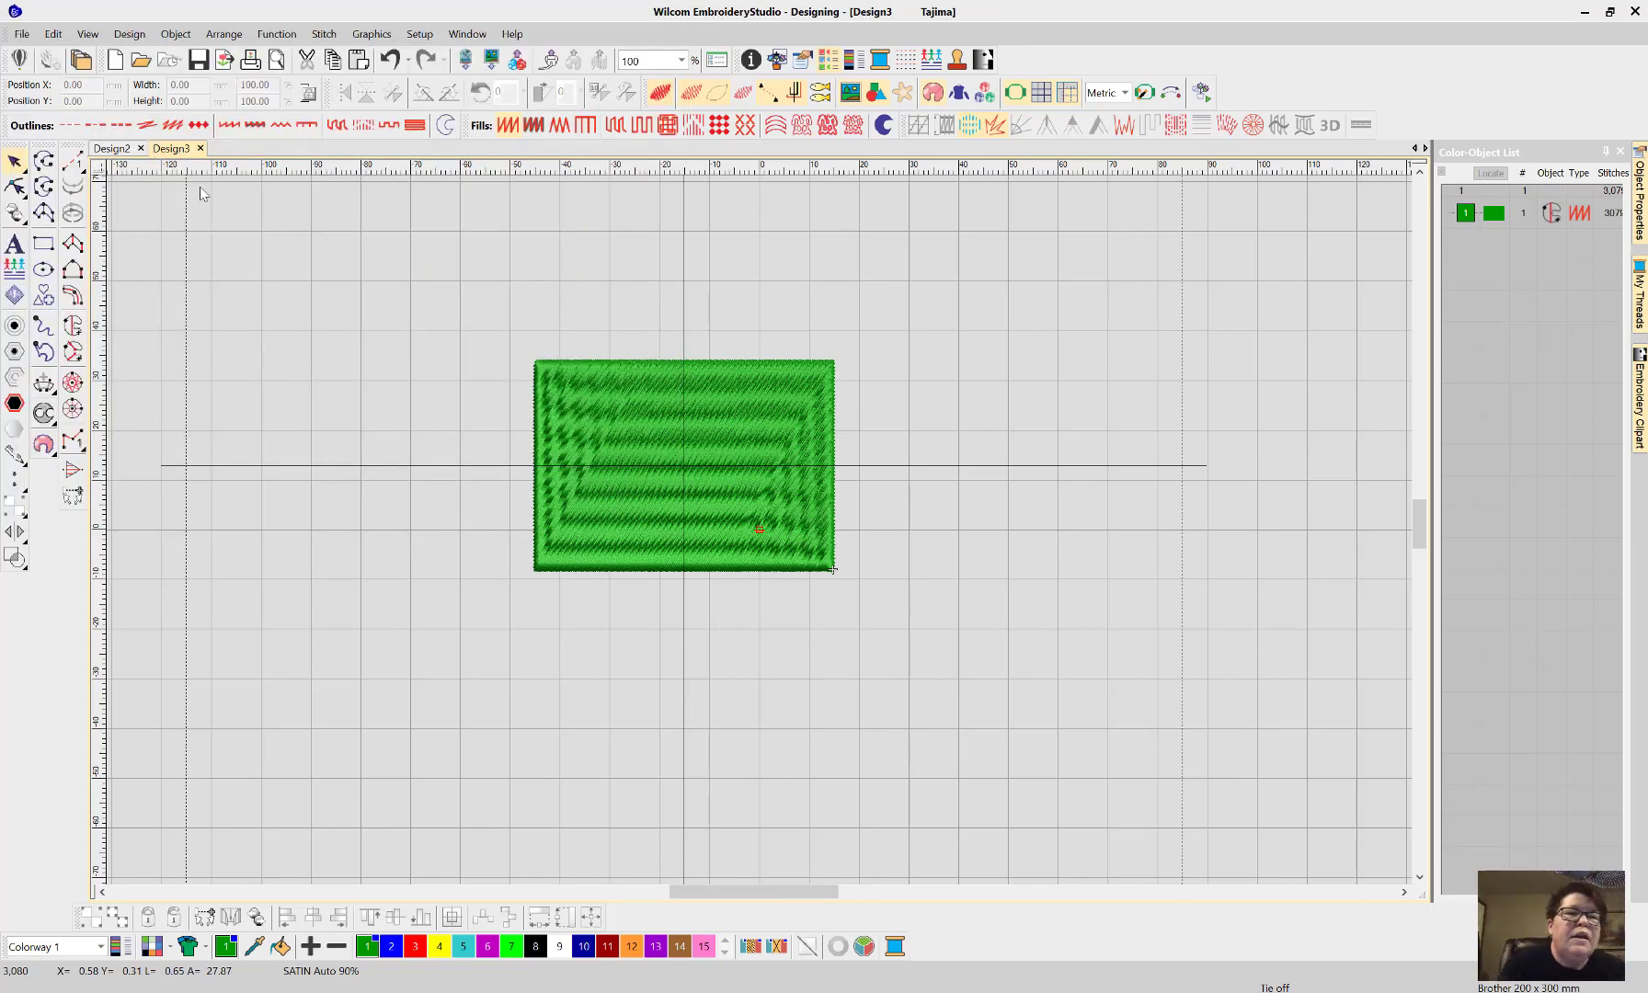
- Try to send the design by e-mail directly from the program
left_click(21, 35)
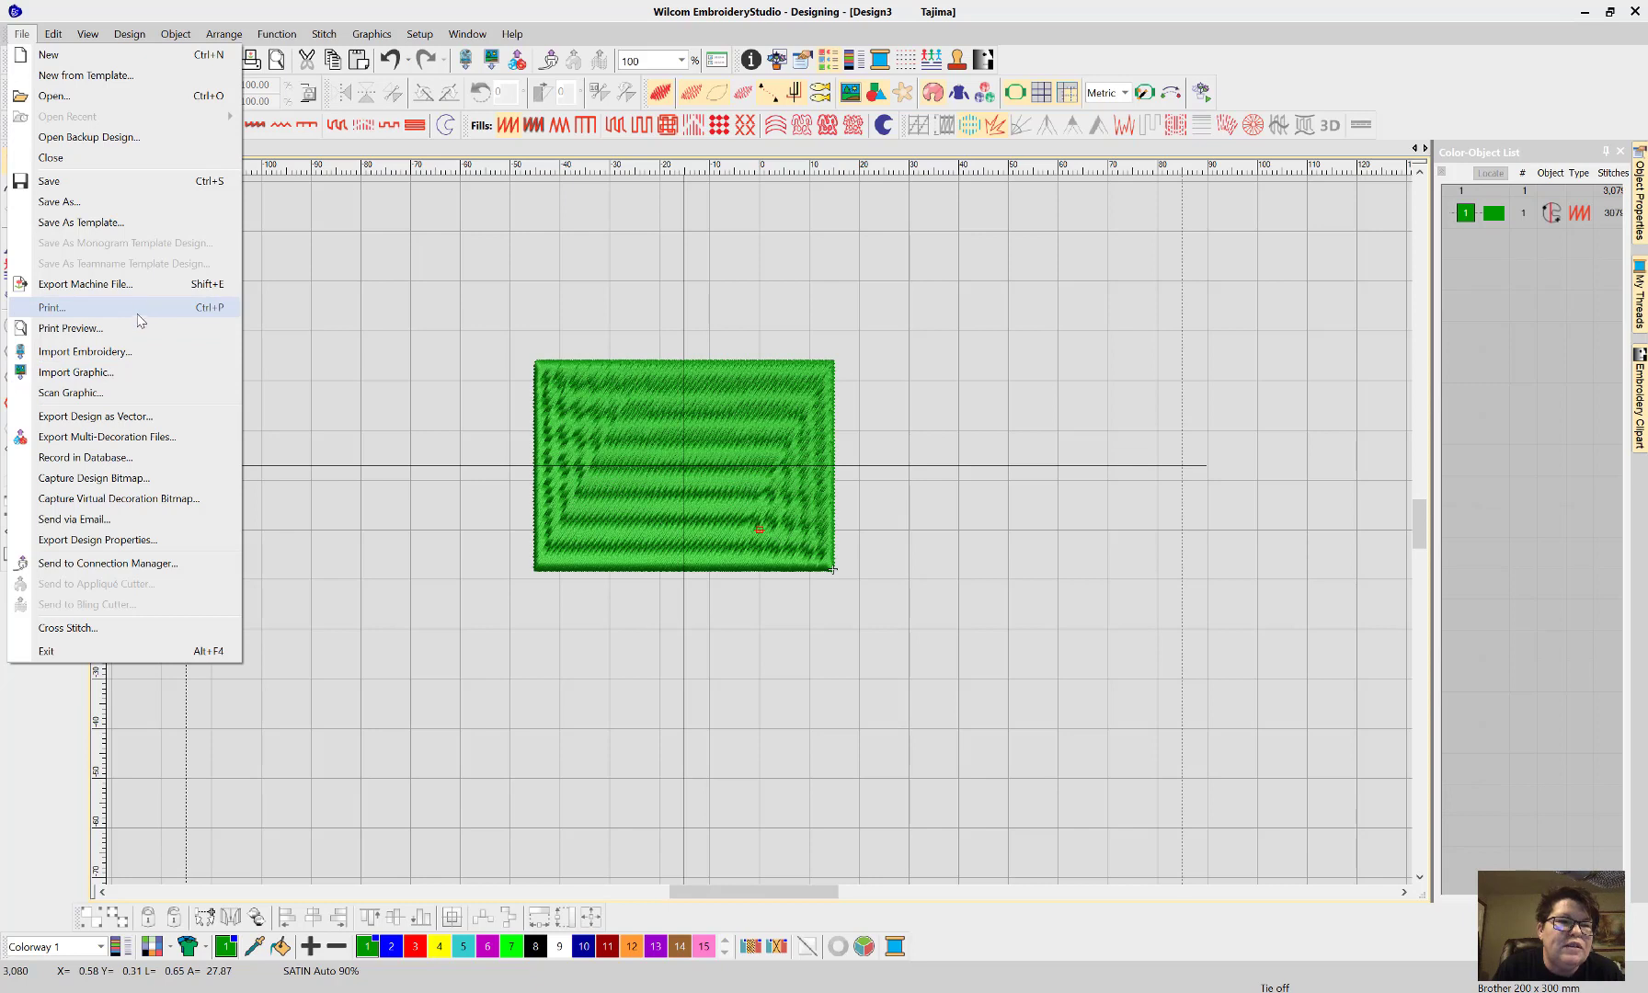
left_click(104, 528)
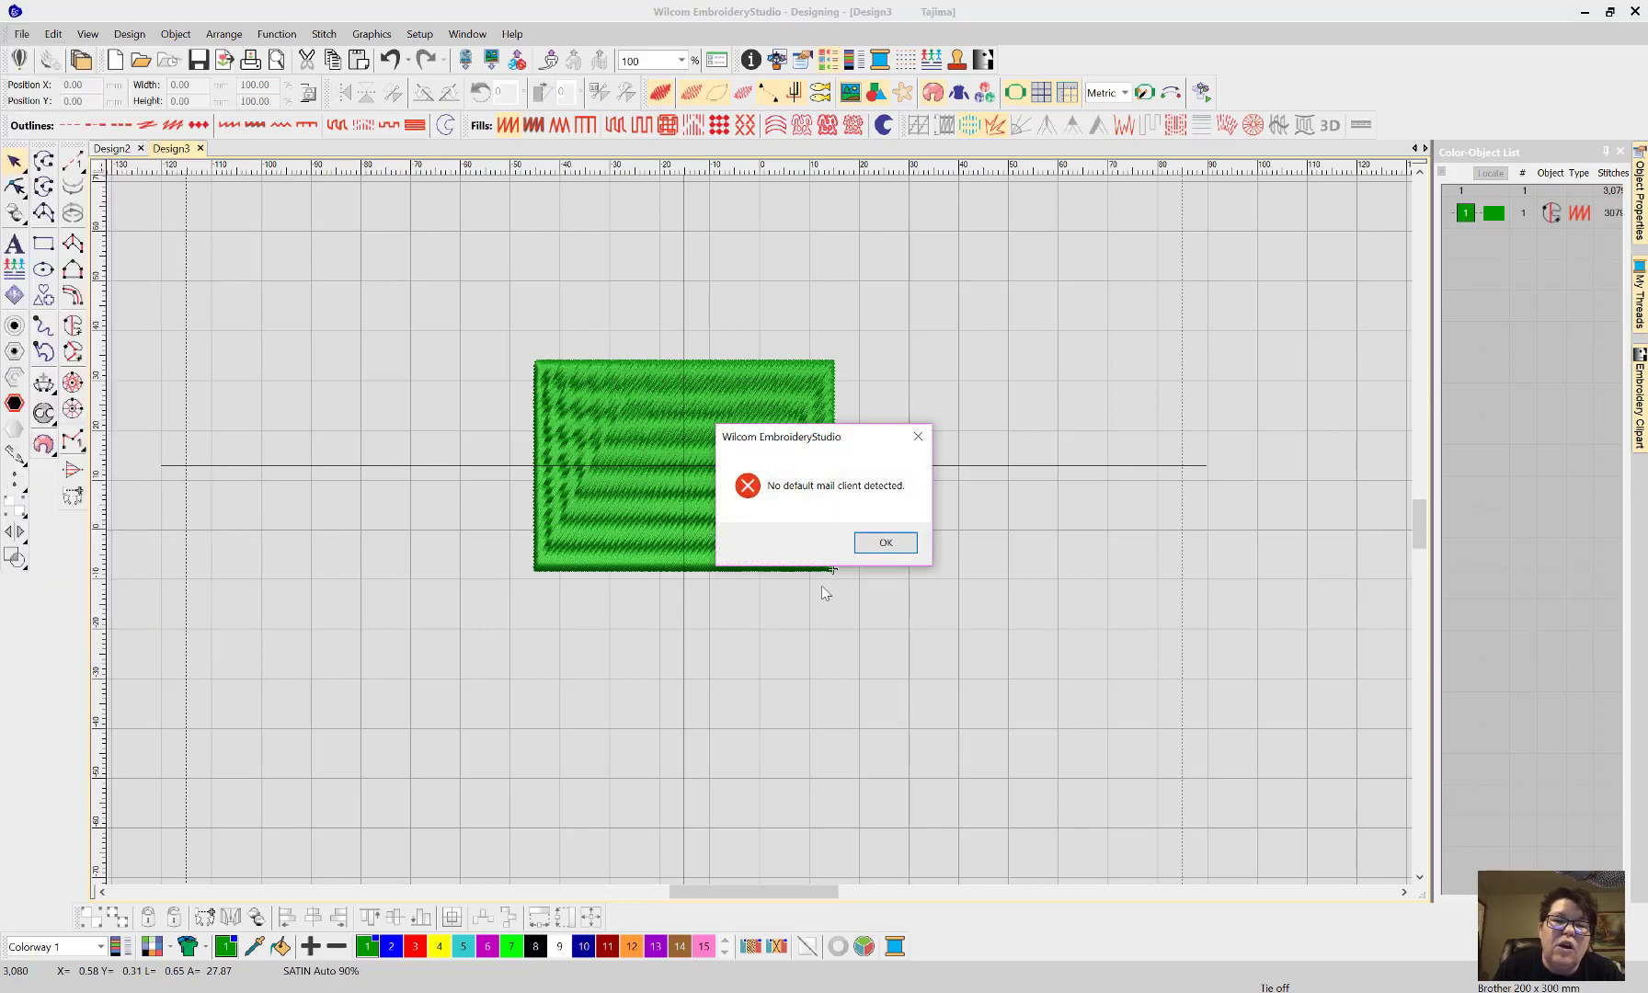
left_click(884, 544)
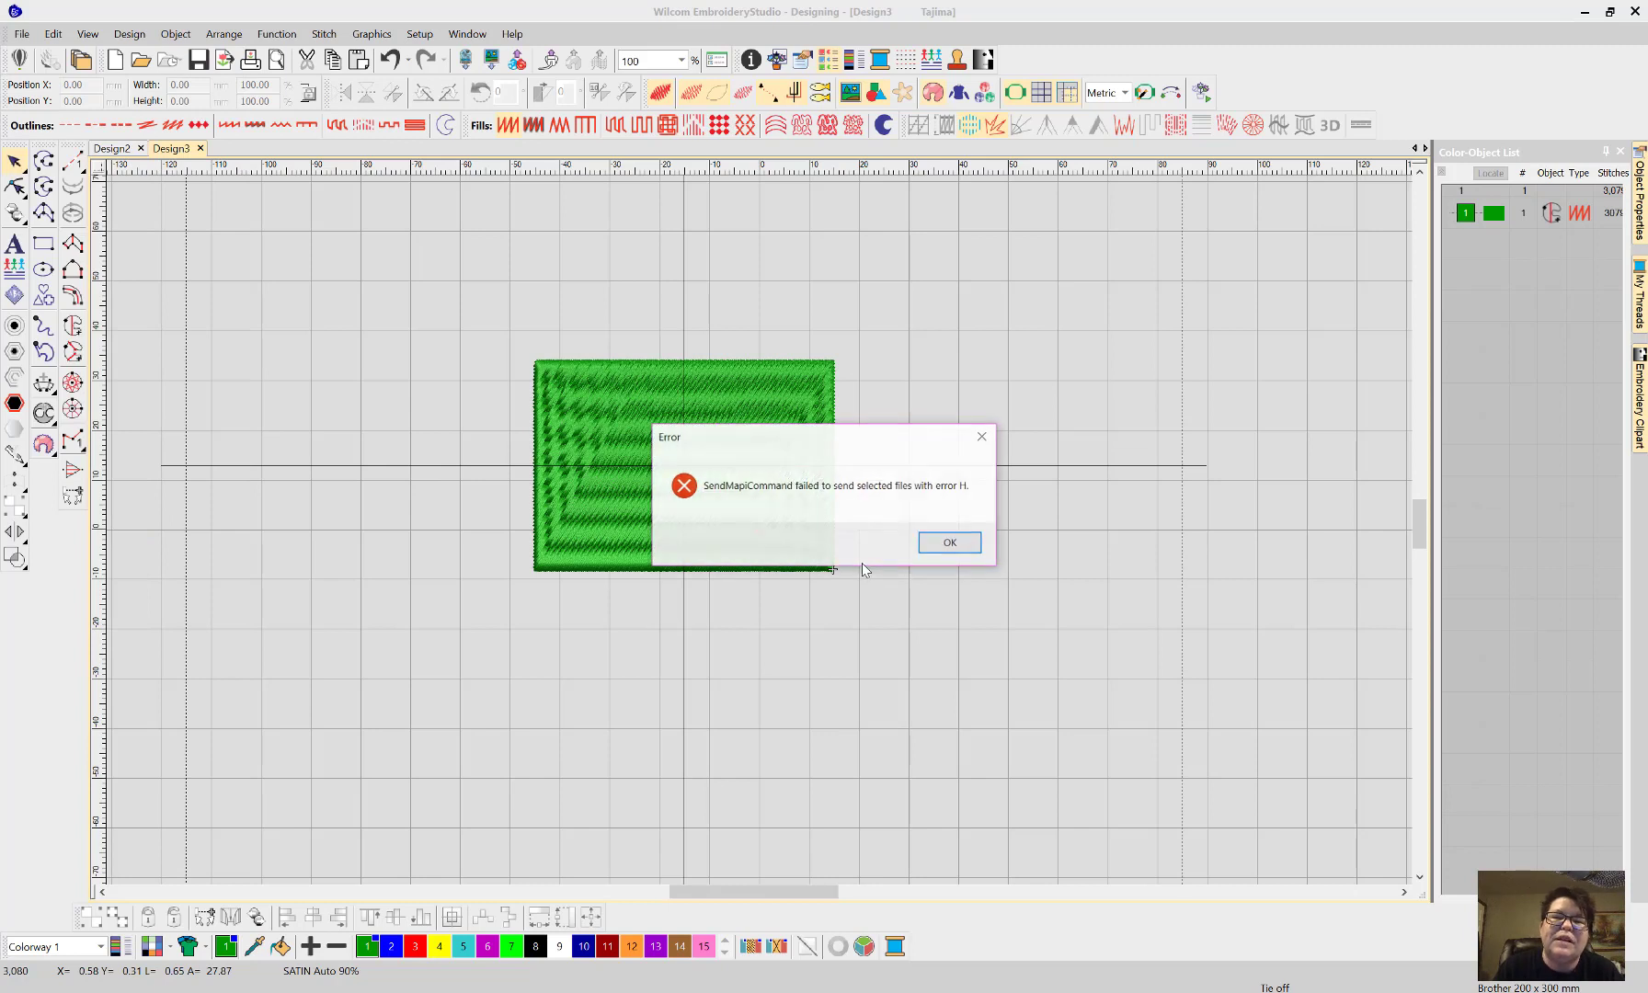
left_click(950, 543)
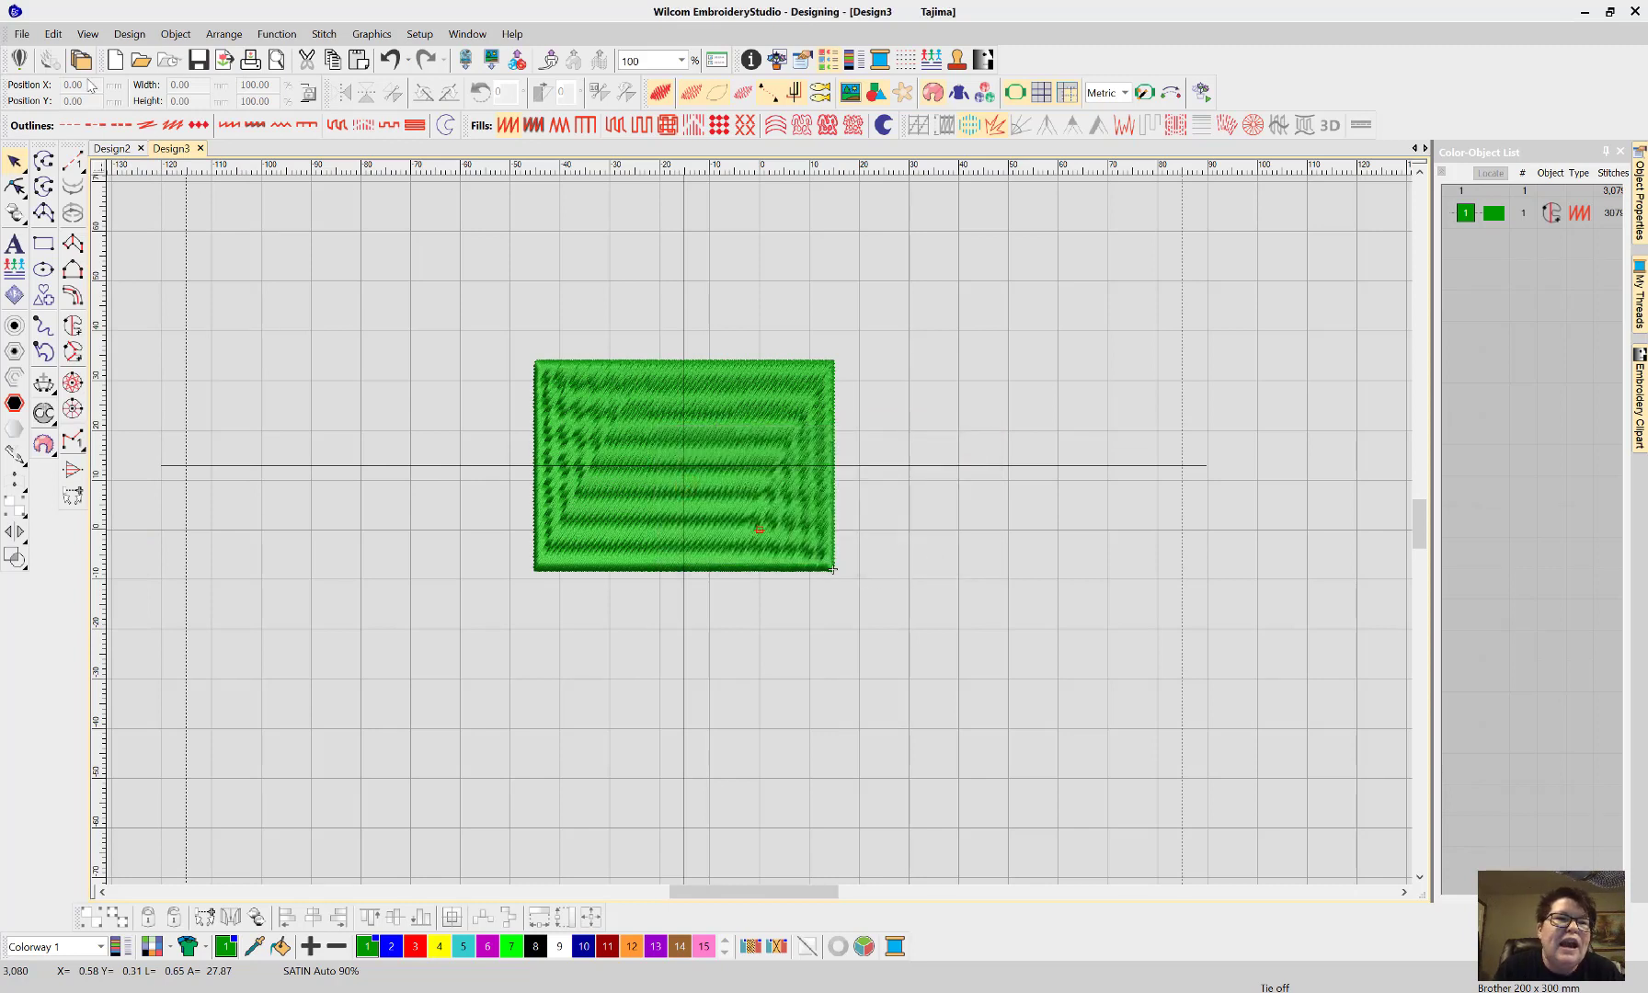
left_click(21, 35)
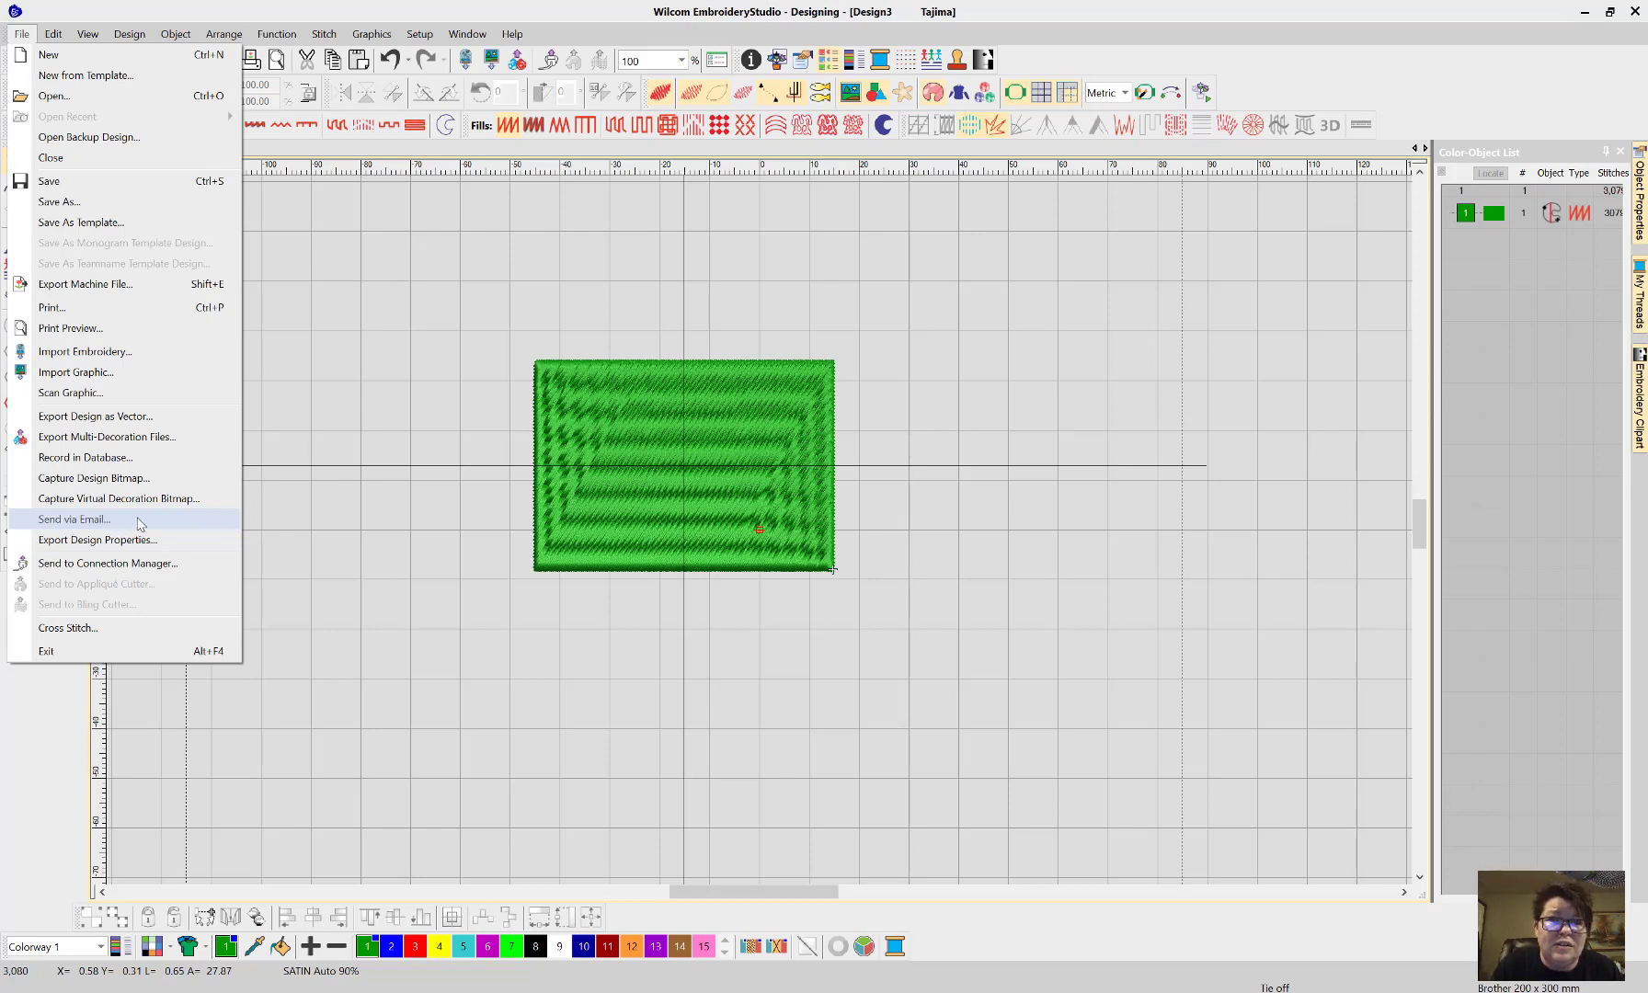
left_click(363, 470)
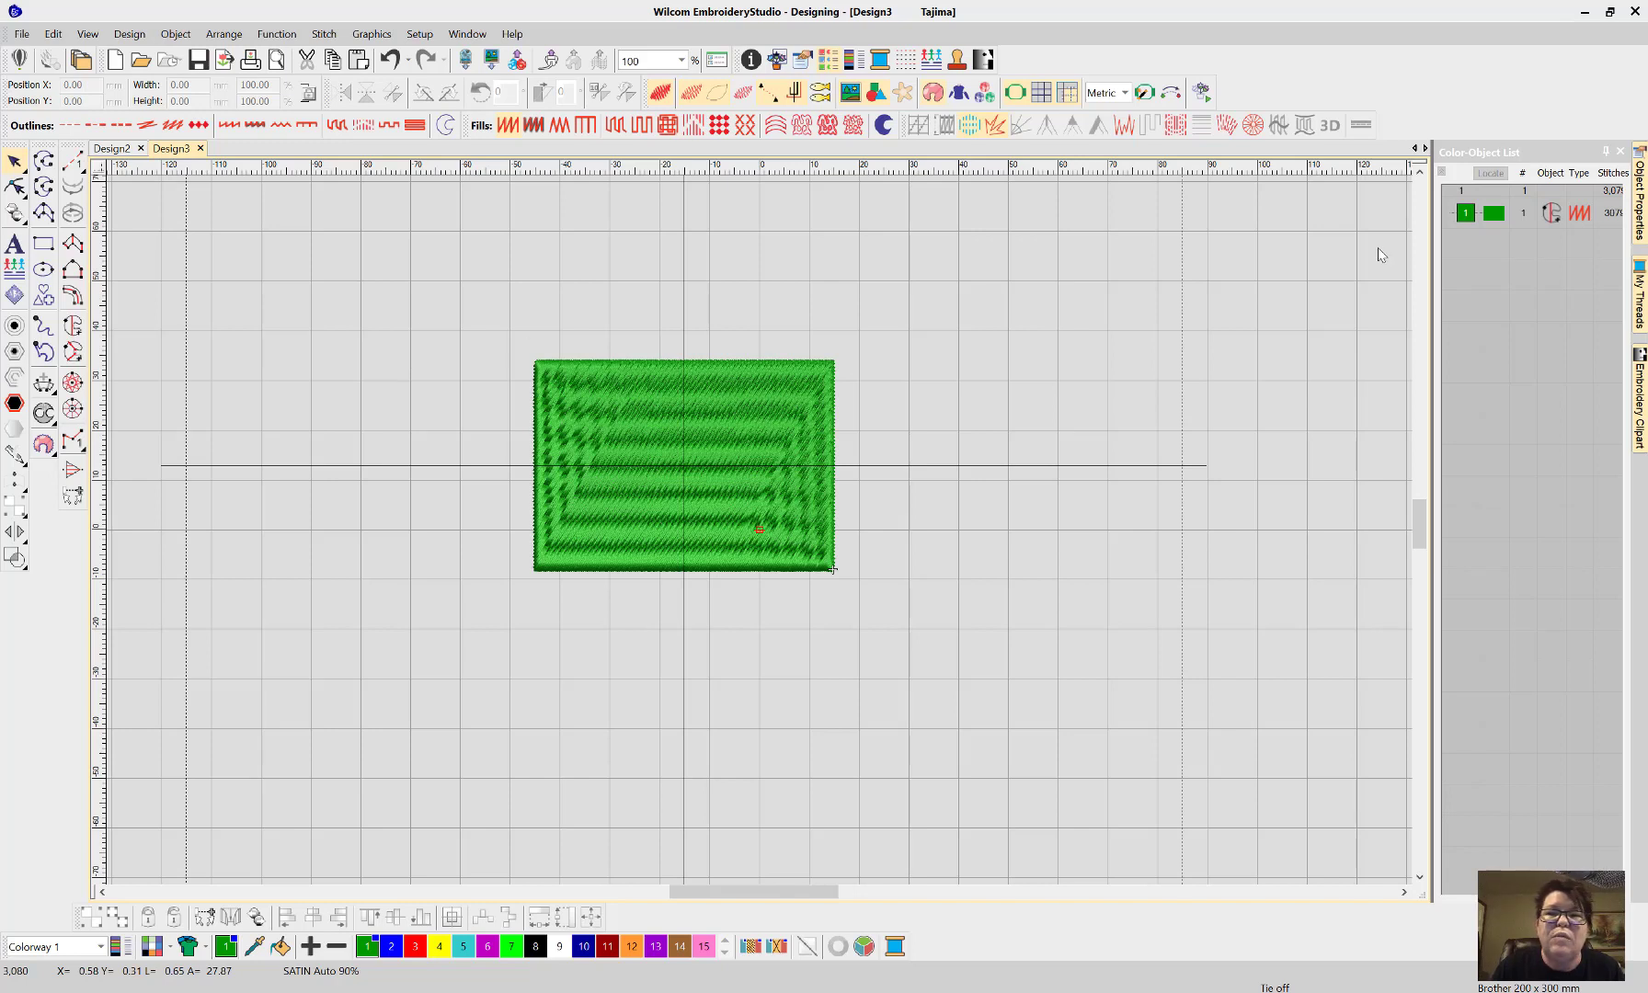
- Duplicate the green rectangle up and to the right, partly overlapping the original, and recolor the copy with magenta color 6
left_click(1494, 219)
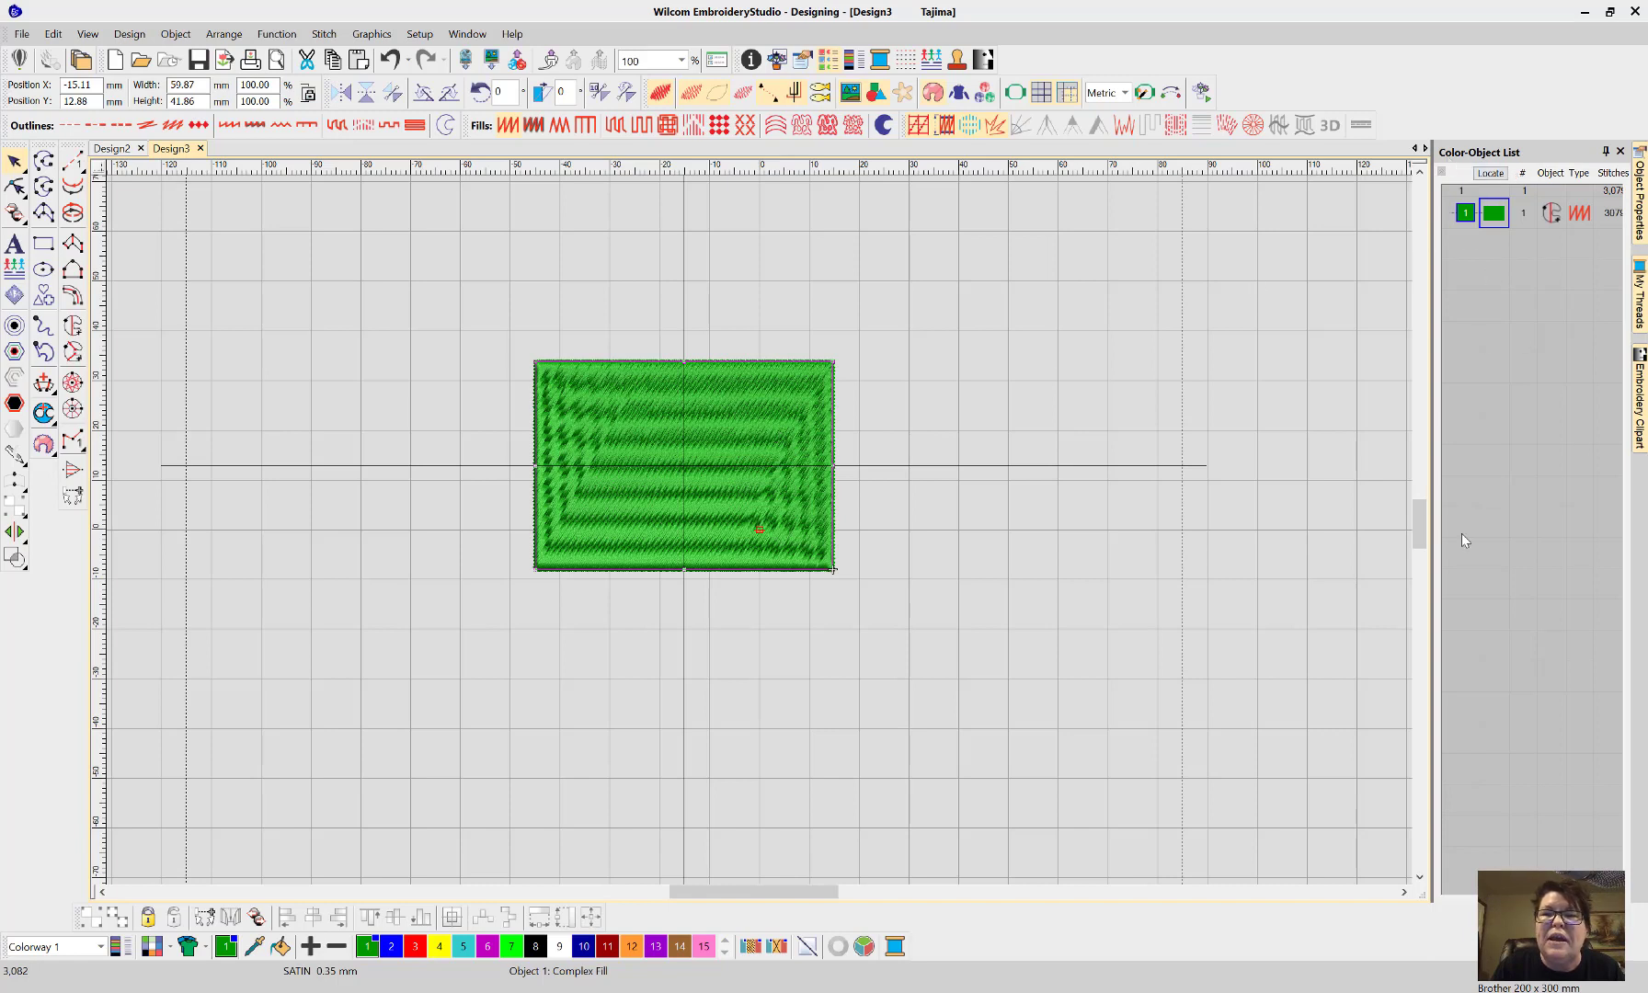
left_click(1040, 395)
left_click(732, 426)
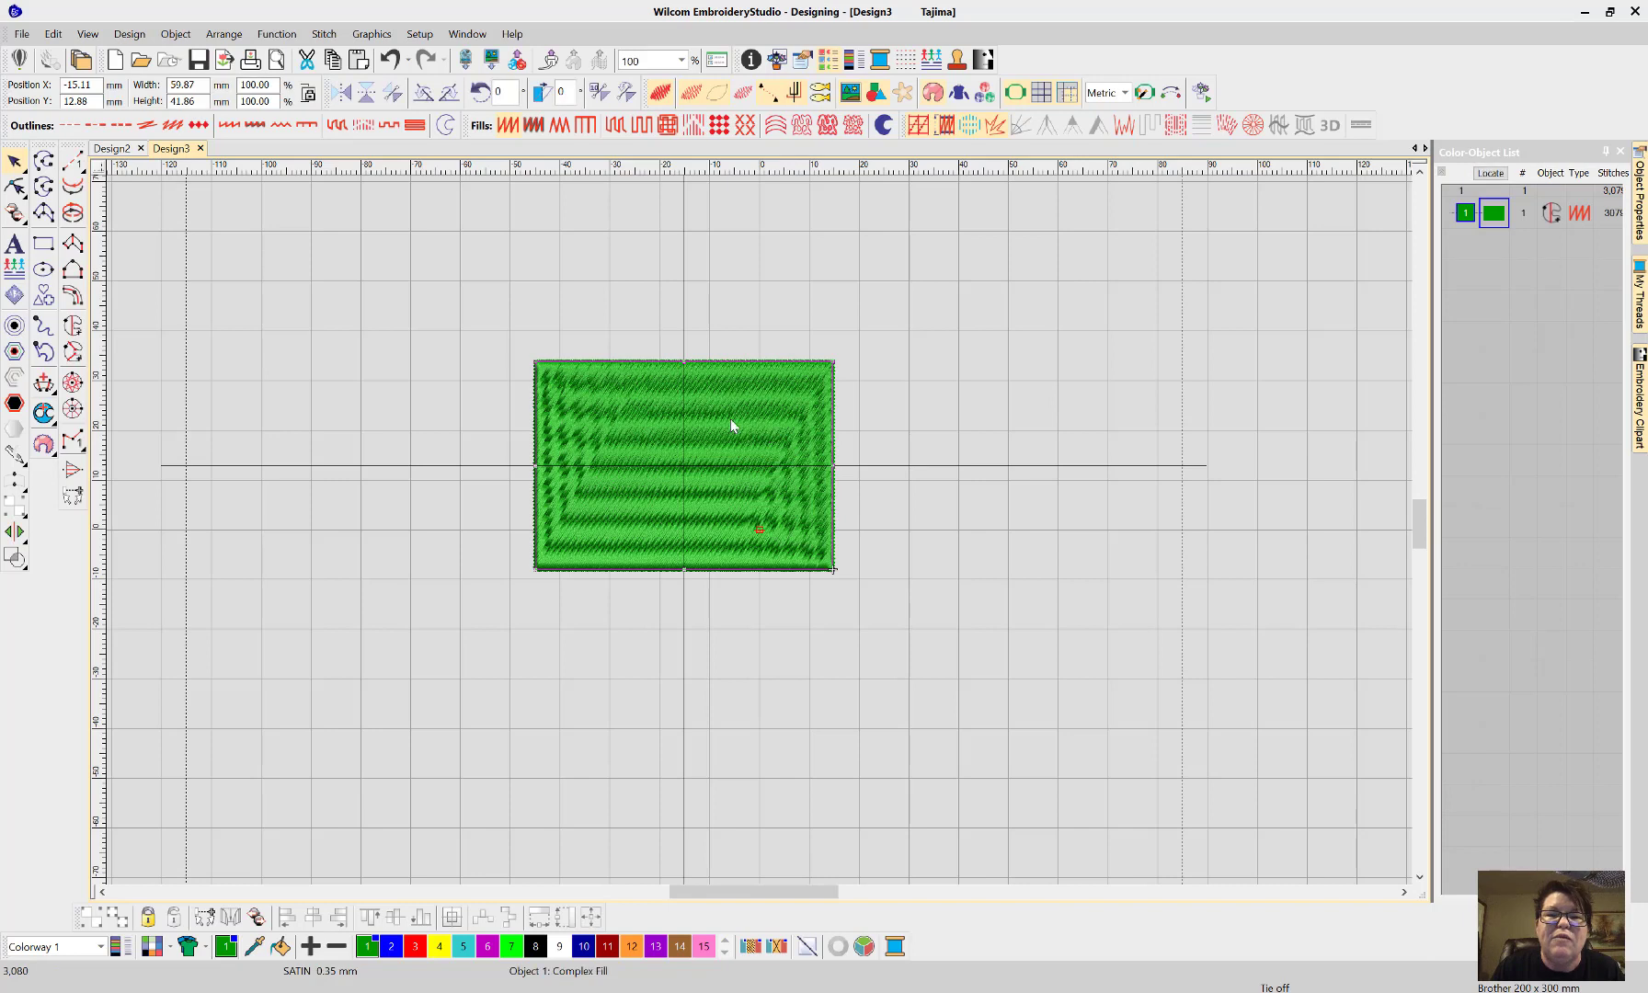
left_click_drag(735, 426, 939, 344)
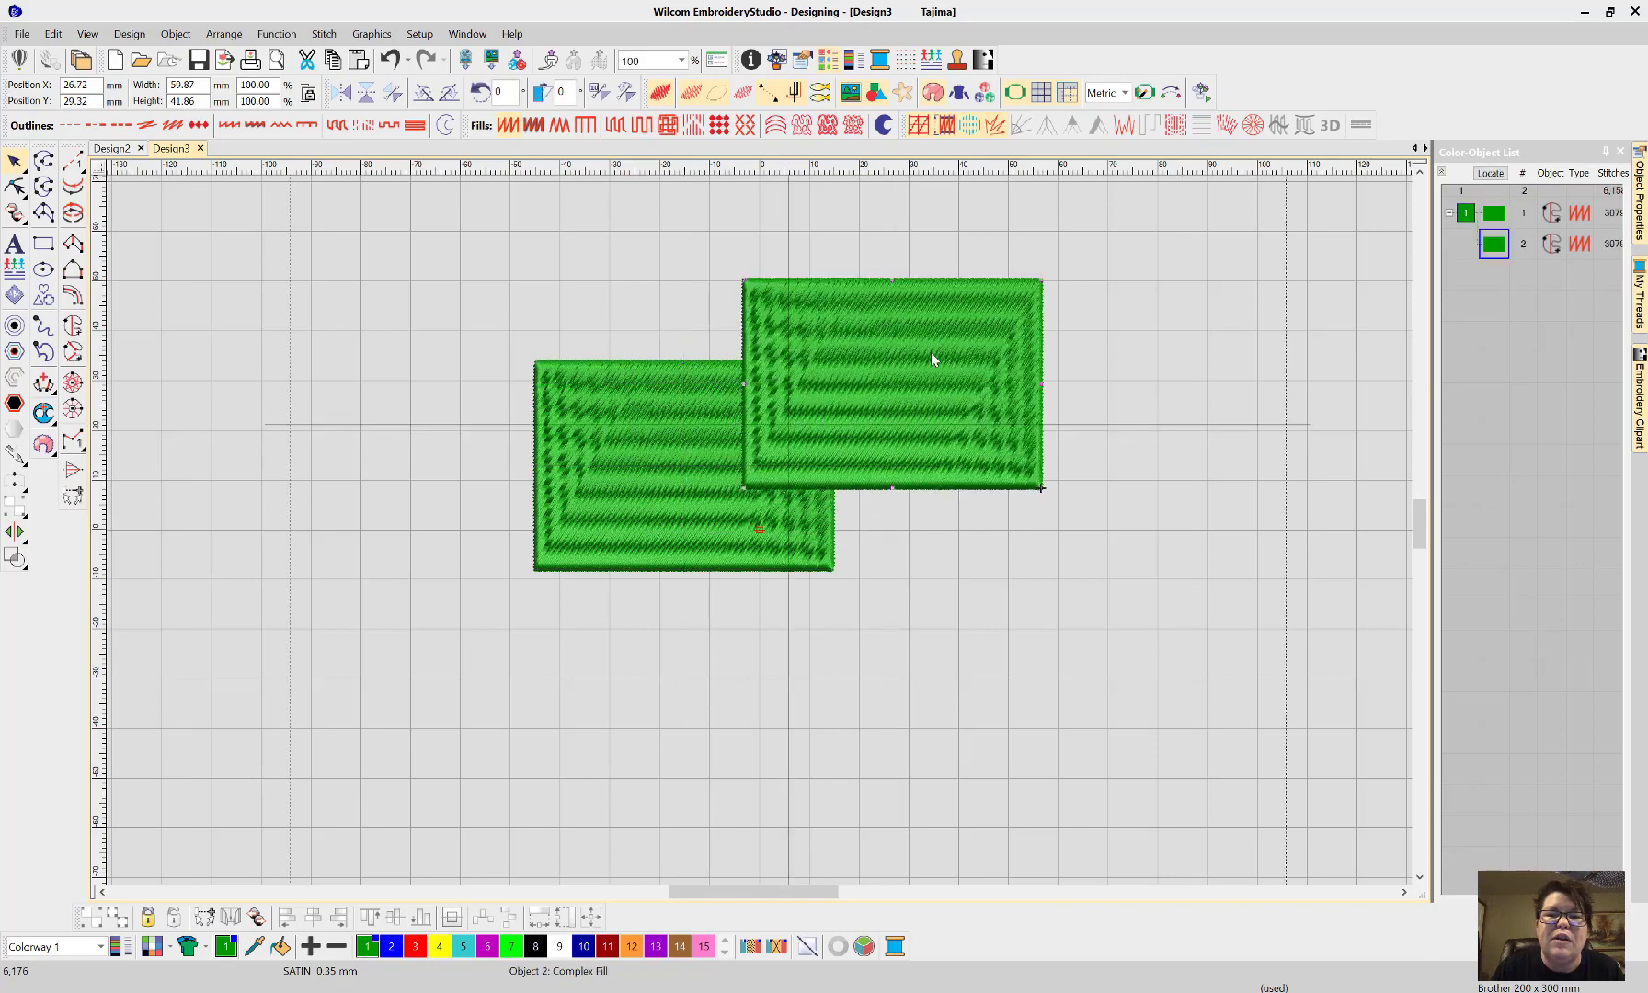
left_click(485, 945)
left_click(1375, 395)
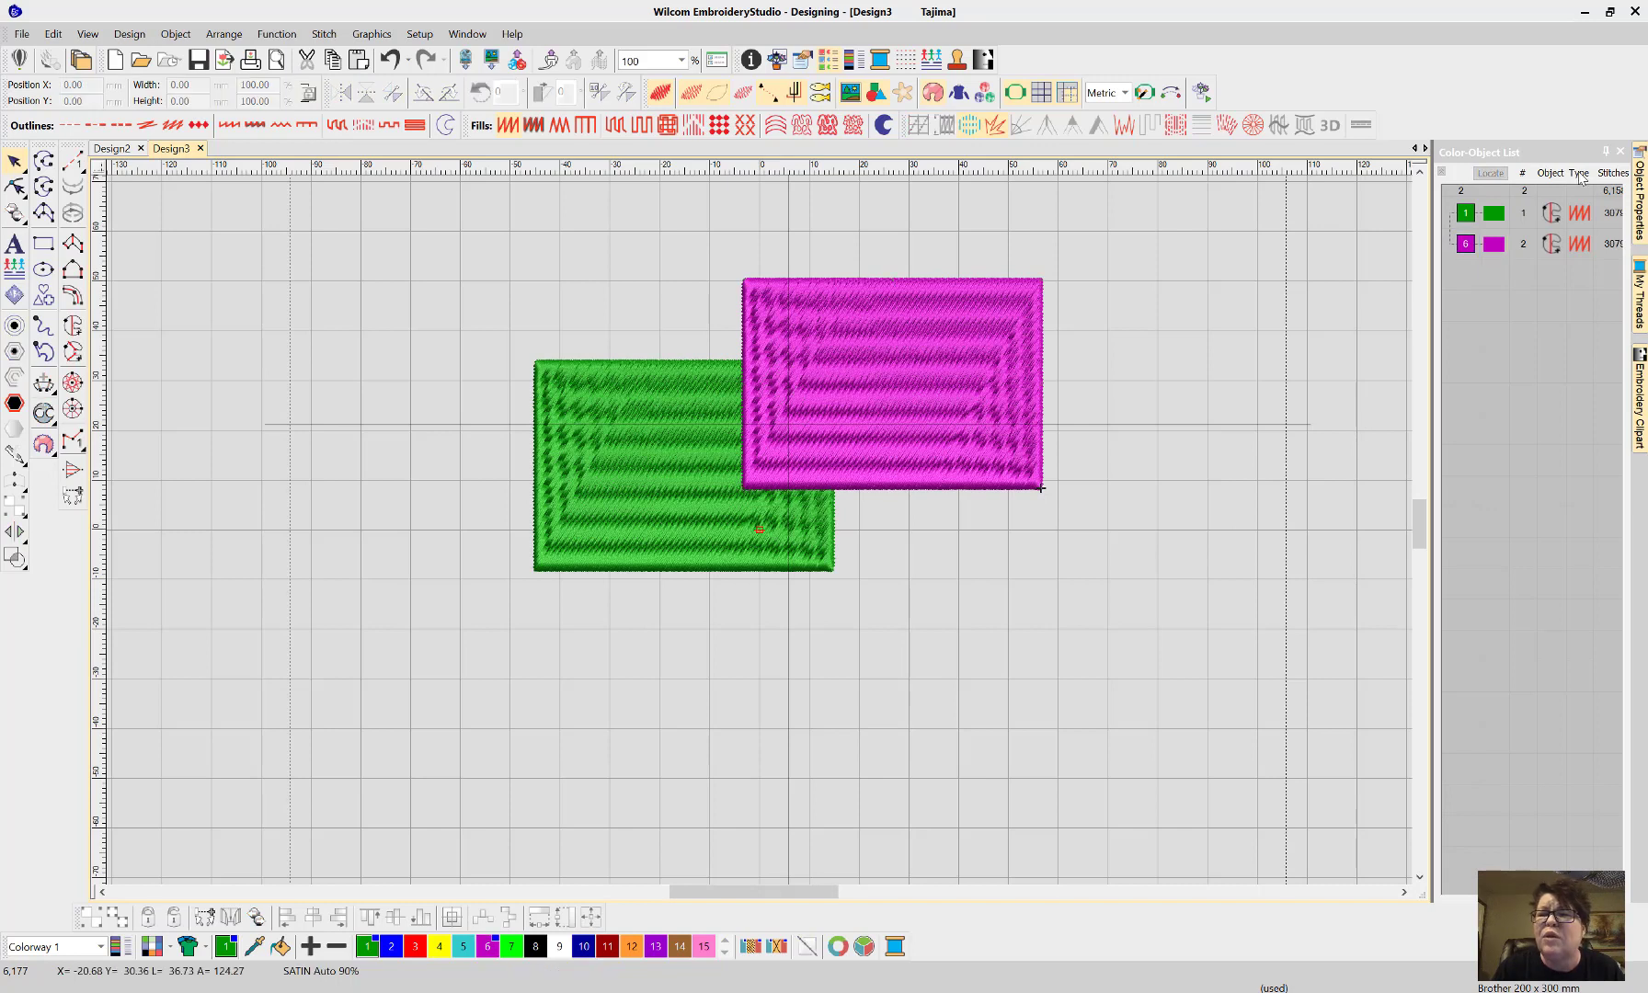
- Move the magenta rectangle to the right until it is clear of the green one, and deselect it
left_click(1493, 245)
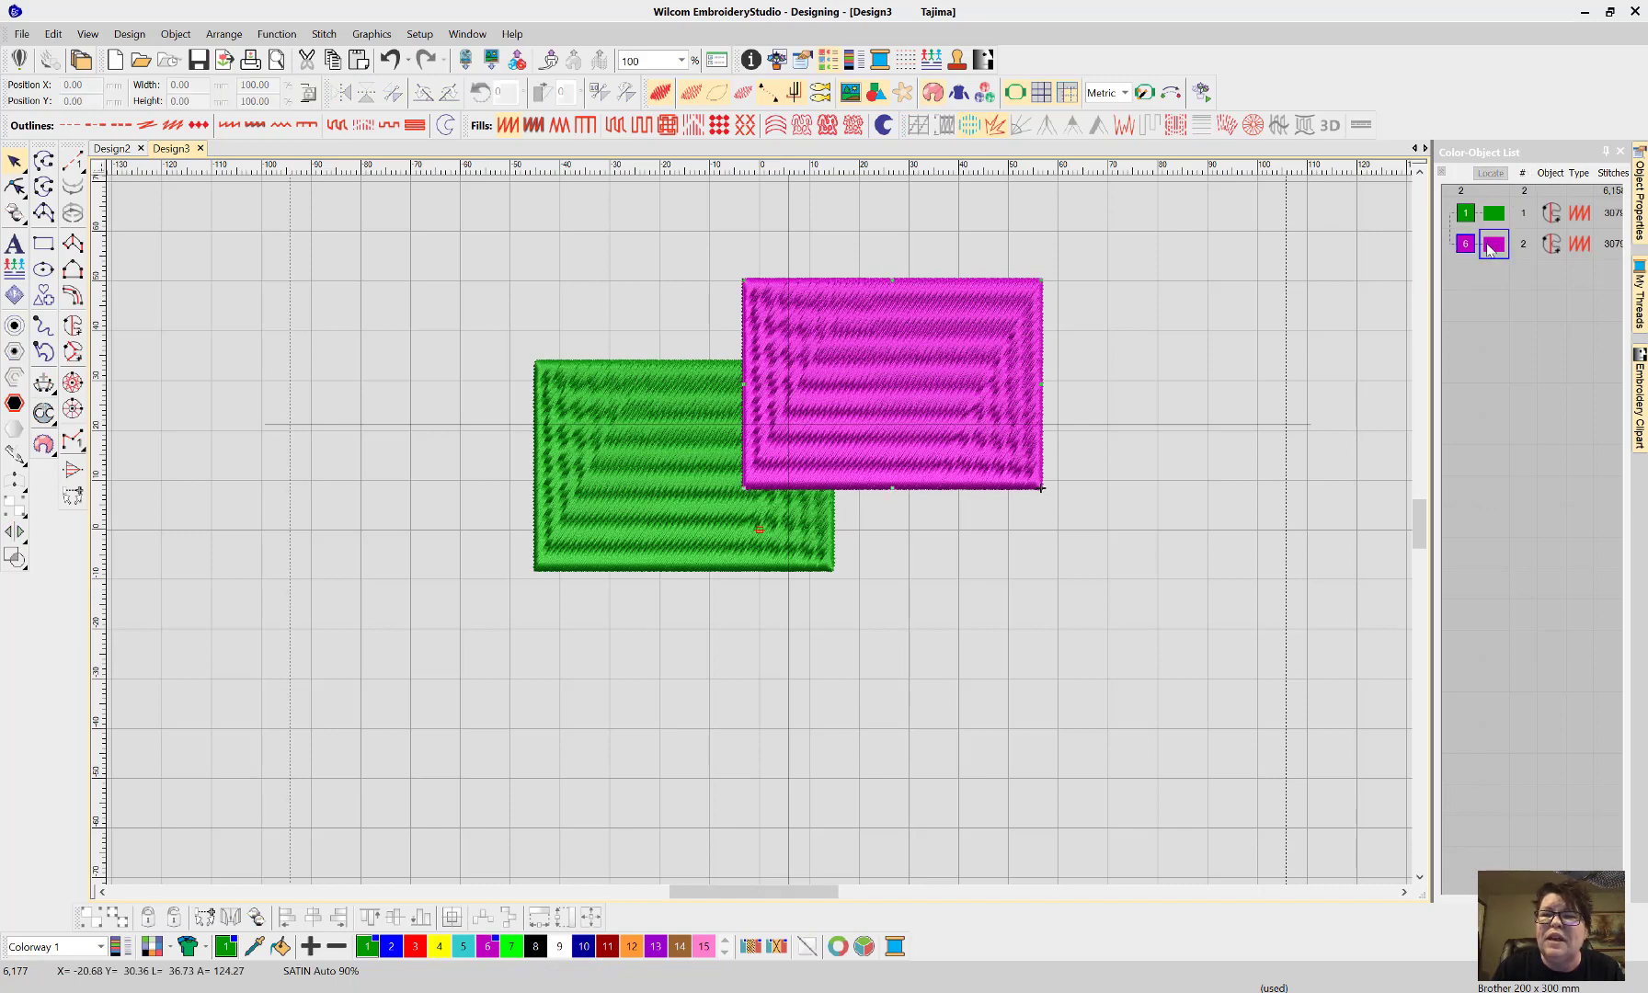
left_click_drag(873, 392, 1090, 396)
left_click(861, 574)
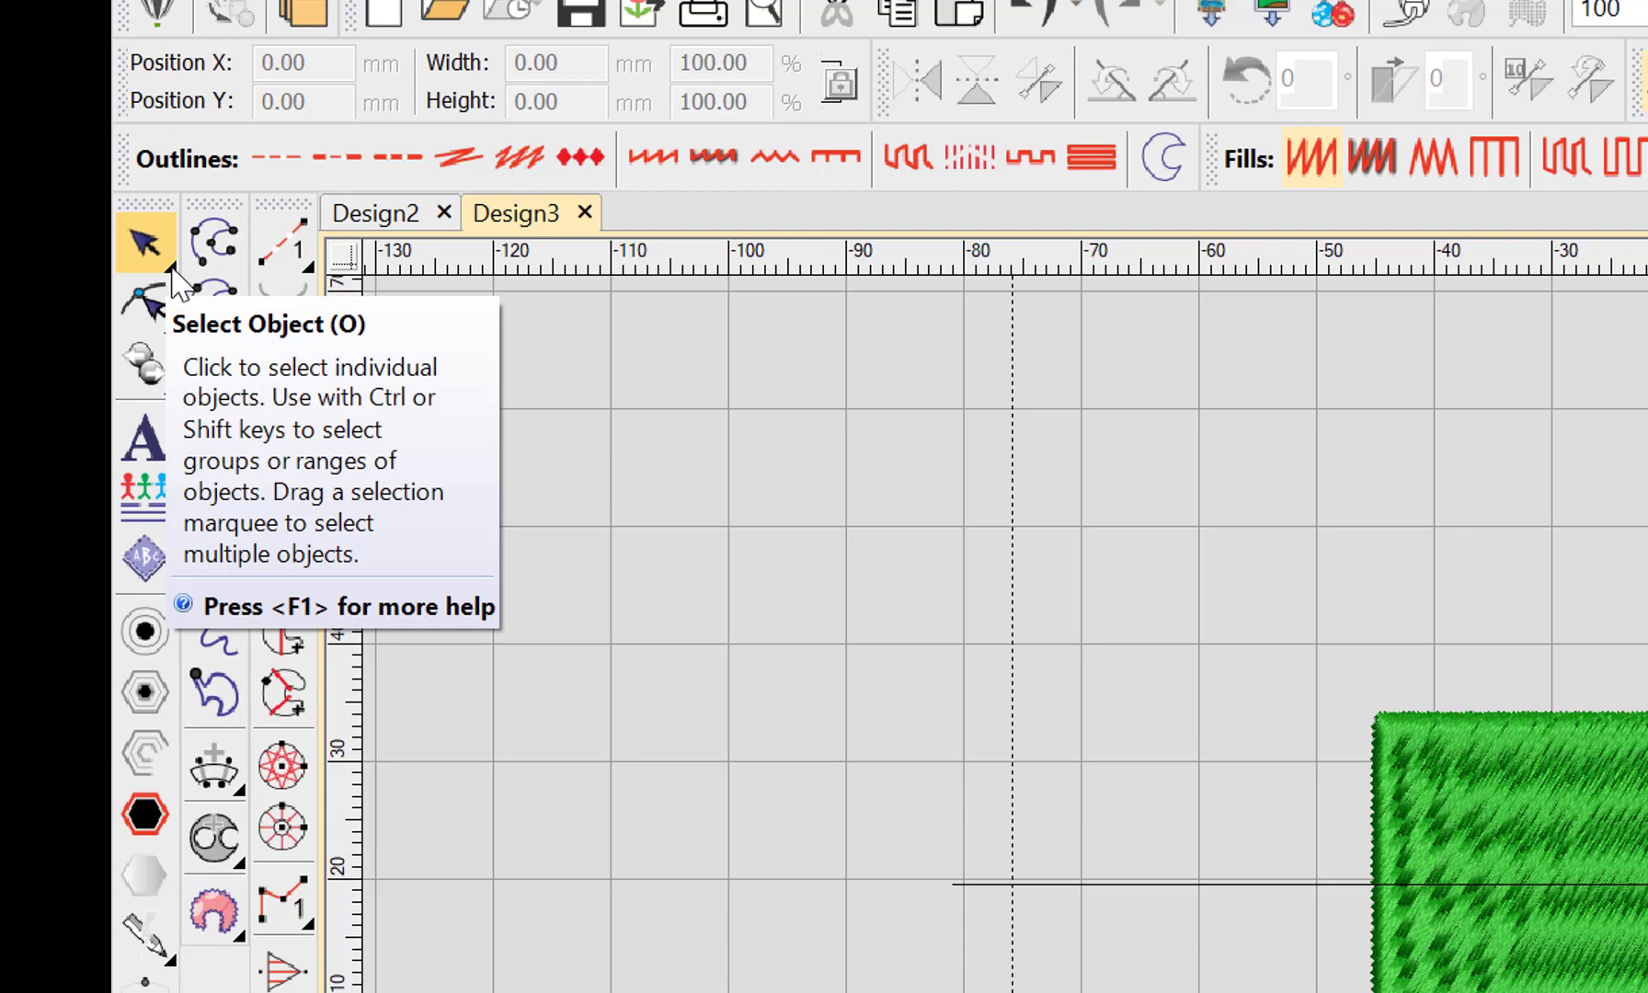
- Select only the green rectangle by drawing a freehand lasso around it
left_click(173, 269)
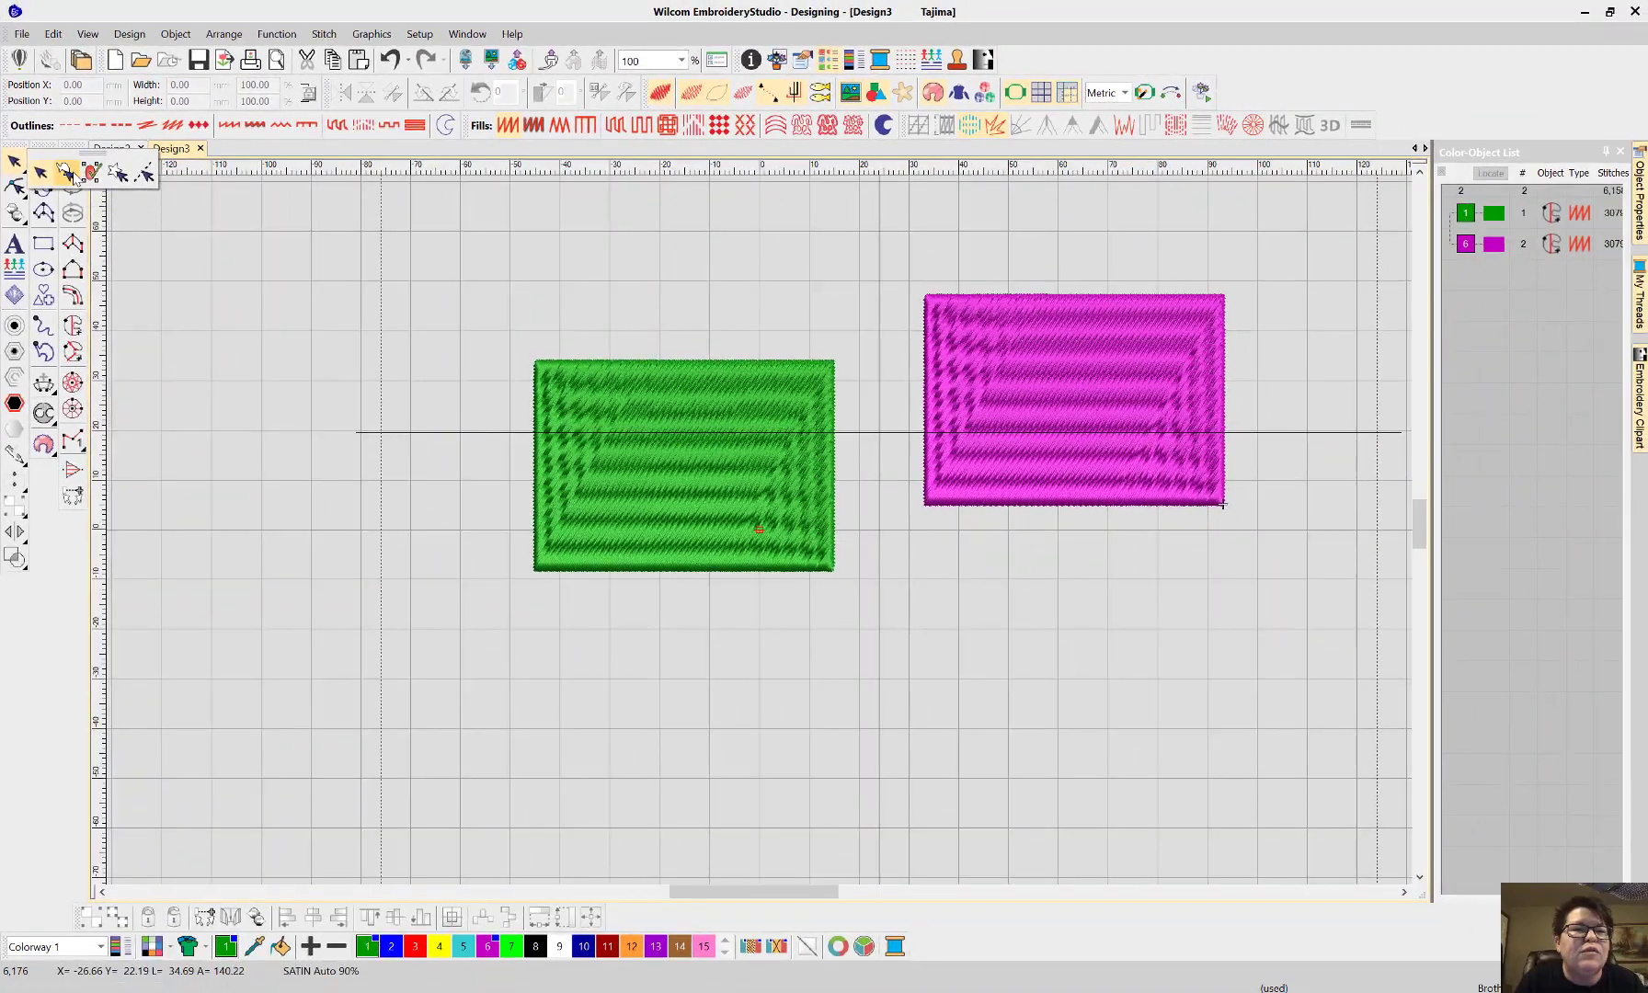
left_click(268, 276)
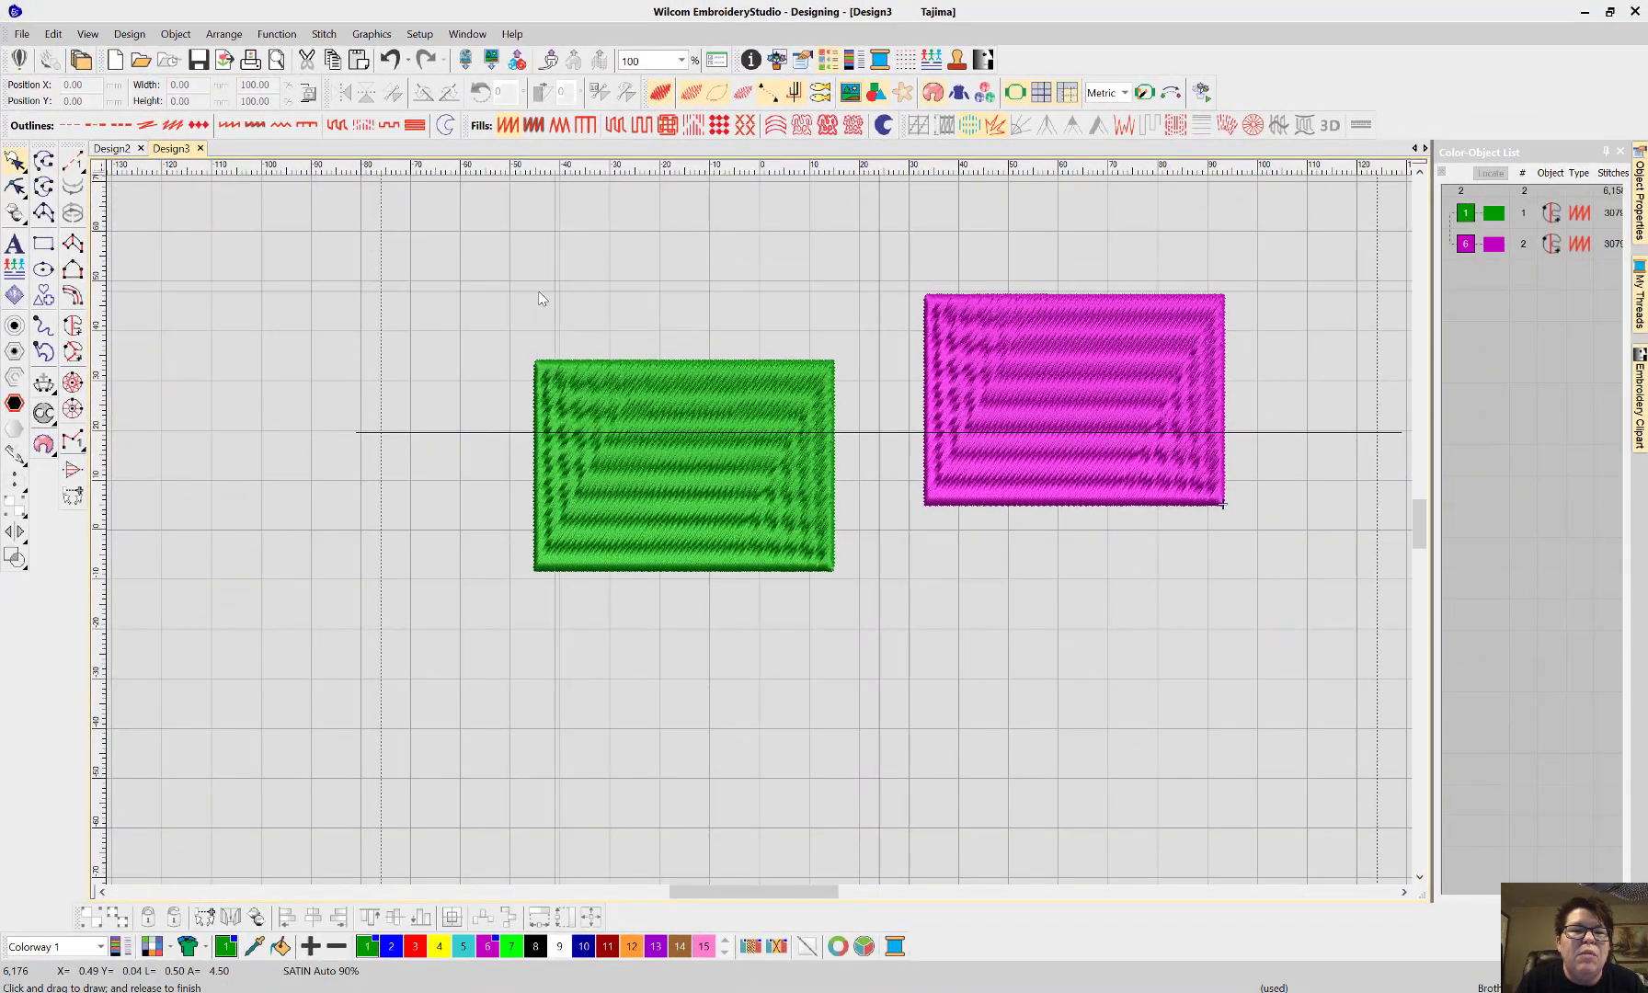
mouse_move(479, 345)
left_mouse_down()
mouse_move(438, 525)
mouse_move(510, 643)
mouse_move(605, 681)
mouse_move(736, 689)
mouse_move(851, 649)
mouse_move(888, 601)
mouse_move(832, 300)
mouse_move(811, 285)
mouse_move(737, 303)
mouse_move(697, 266)
mouse_move(641, 296)
mouse_move(584, 261)
mouse_move(527, 301)
left_mouse_up()
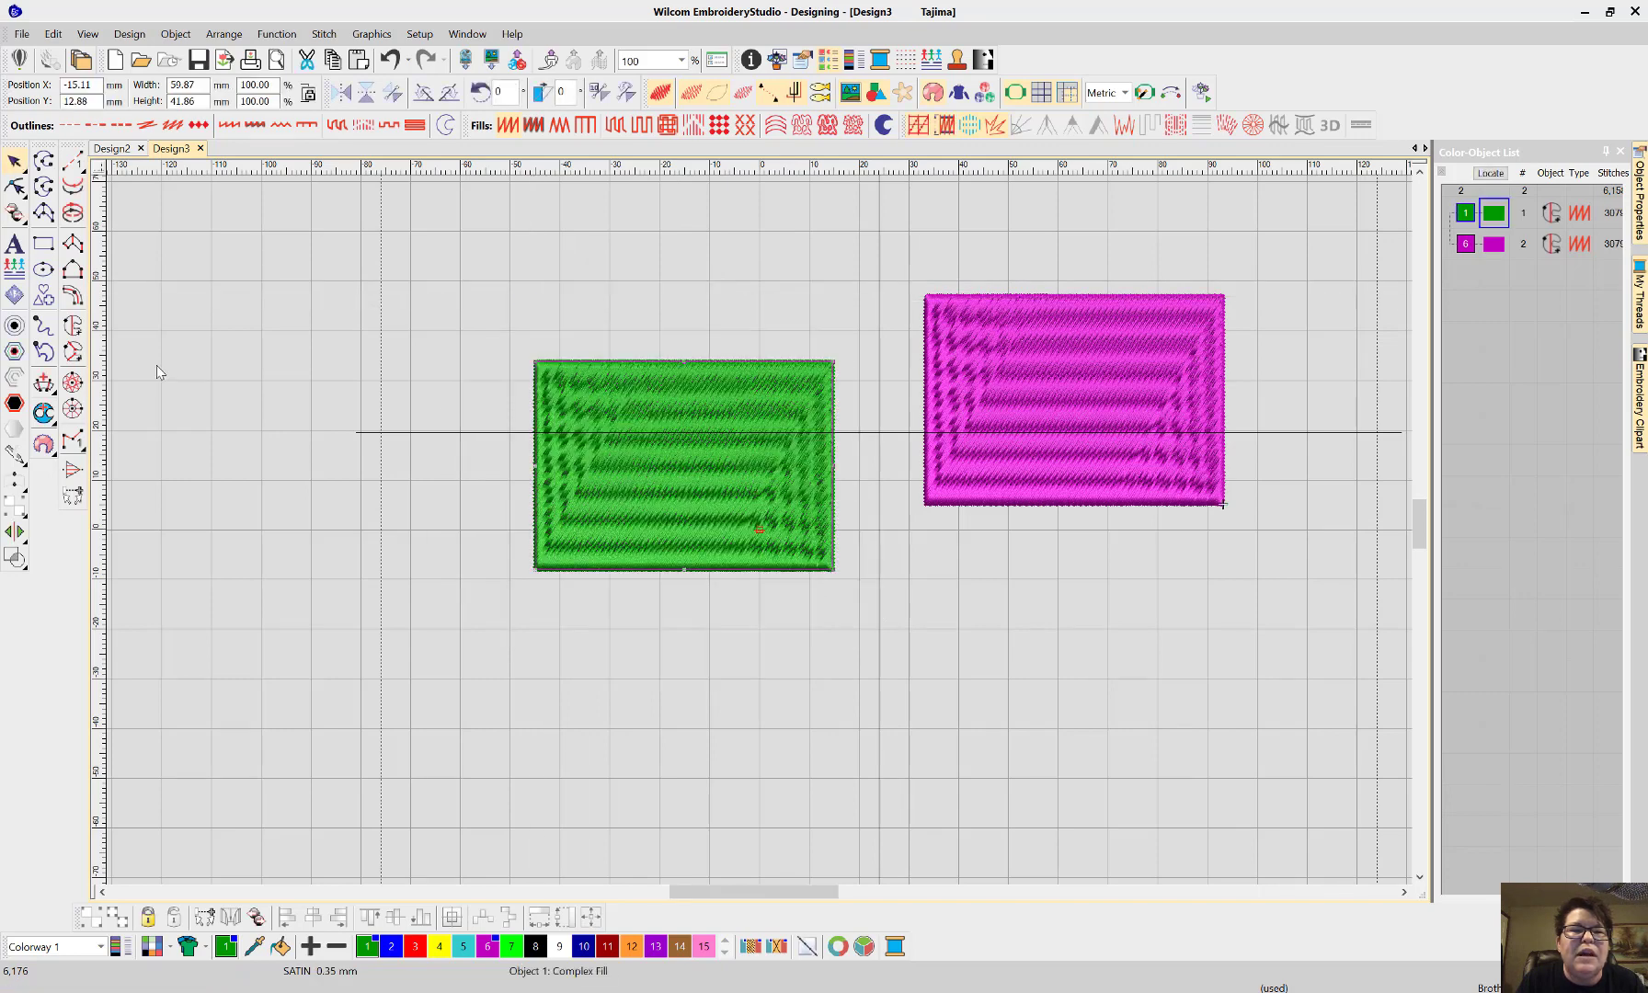
key("Escape")
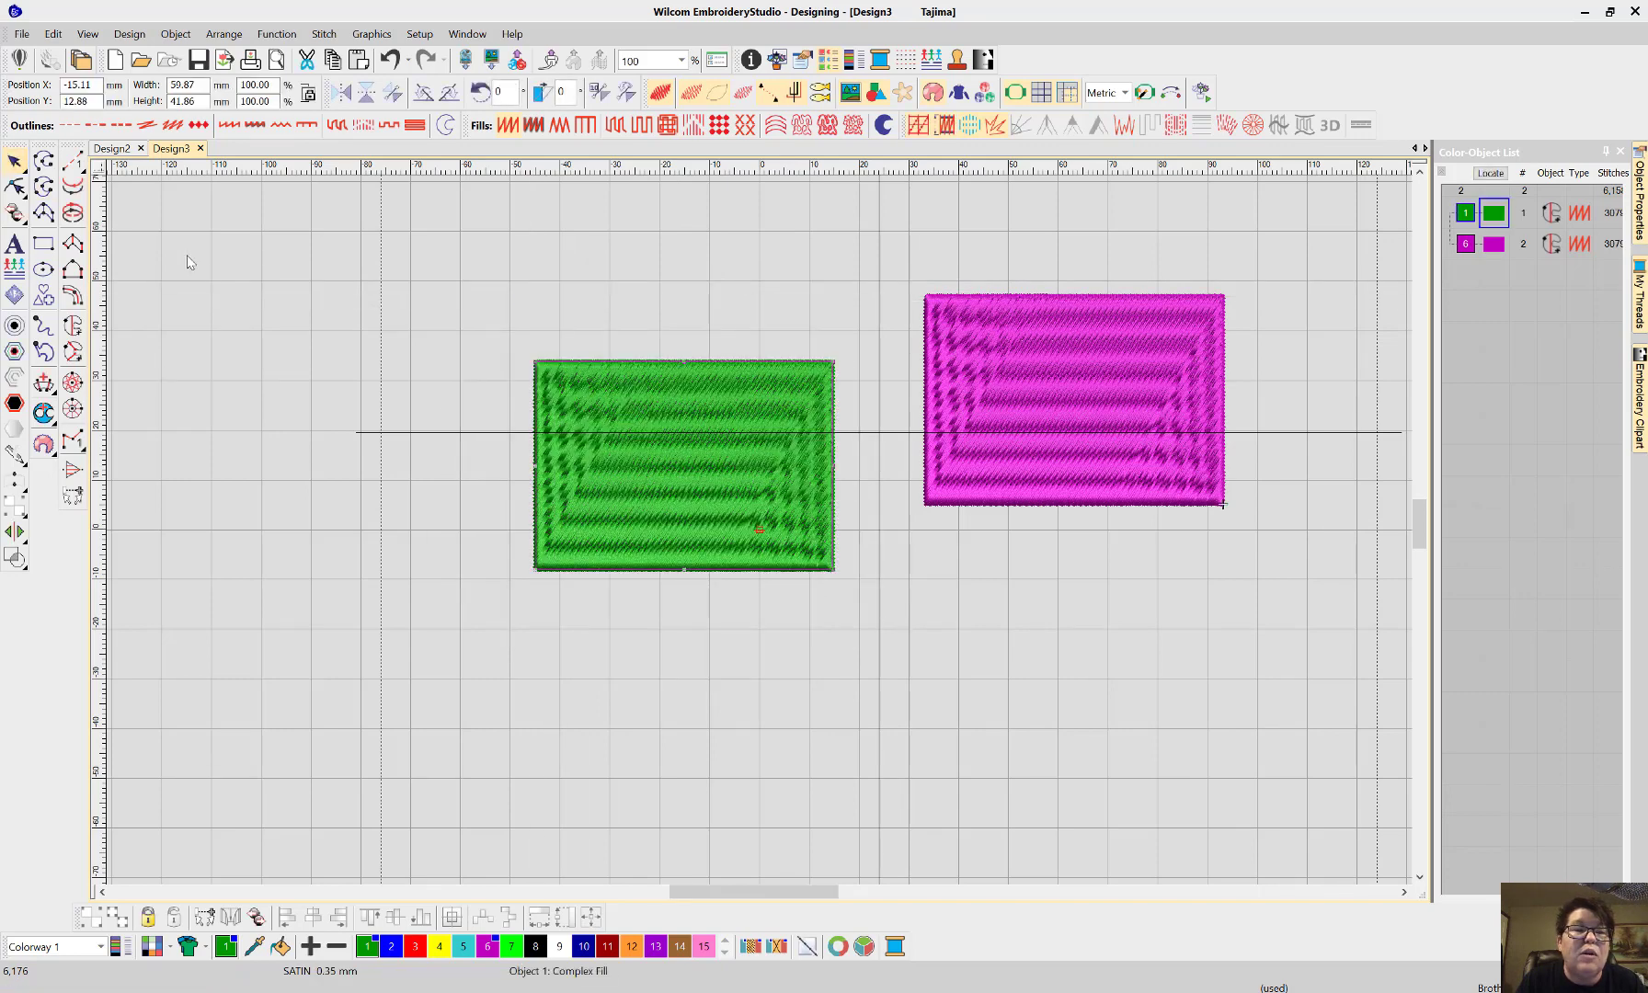
- Marquee-select the green rectangle alone and both rectangles together, and clear the selection
mouse_move(26, 174)
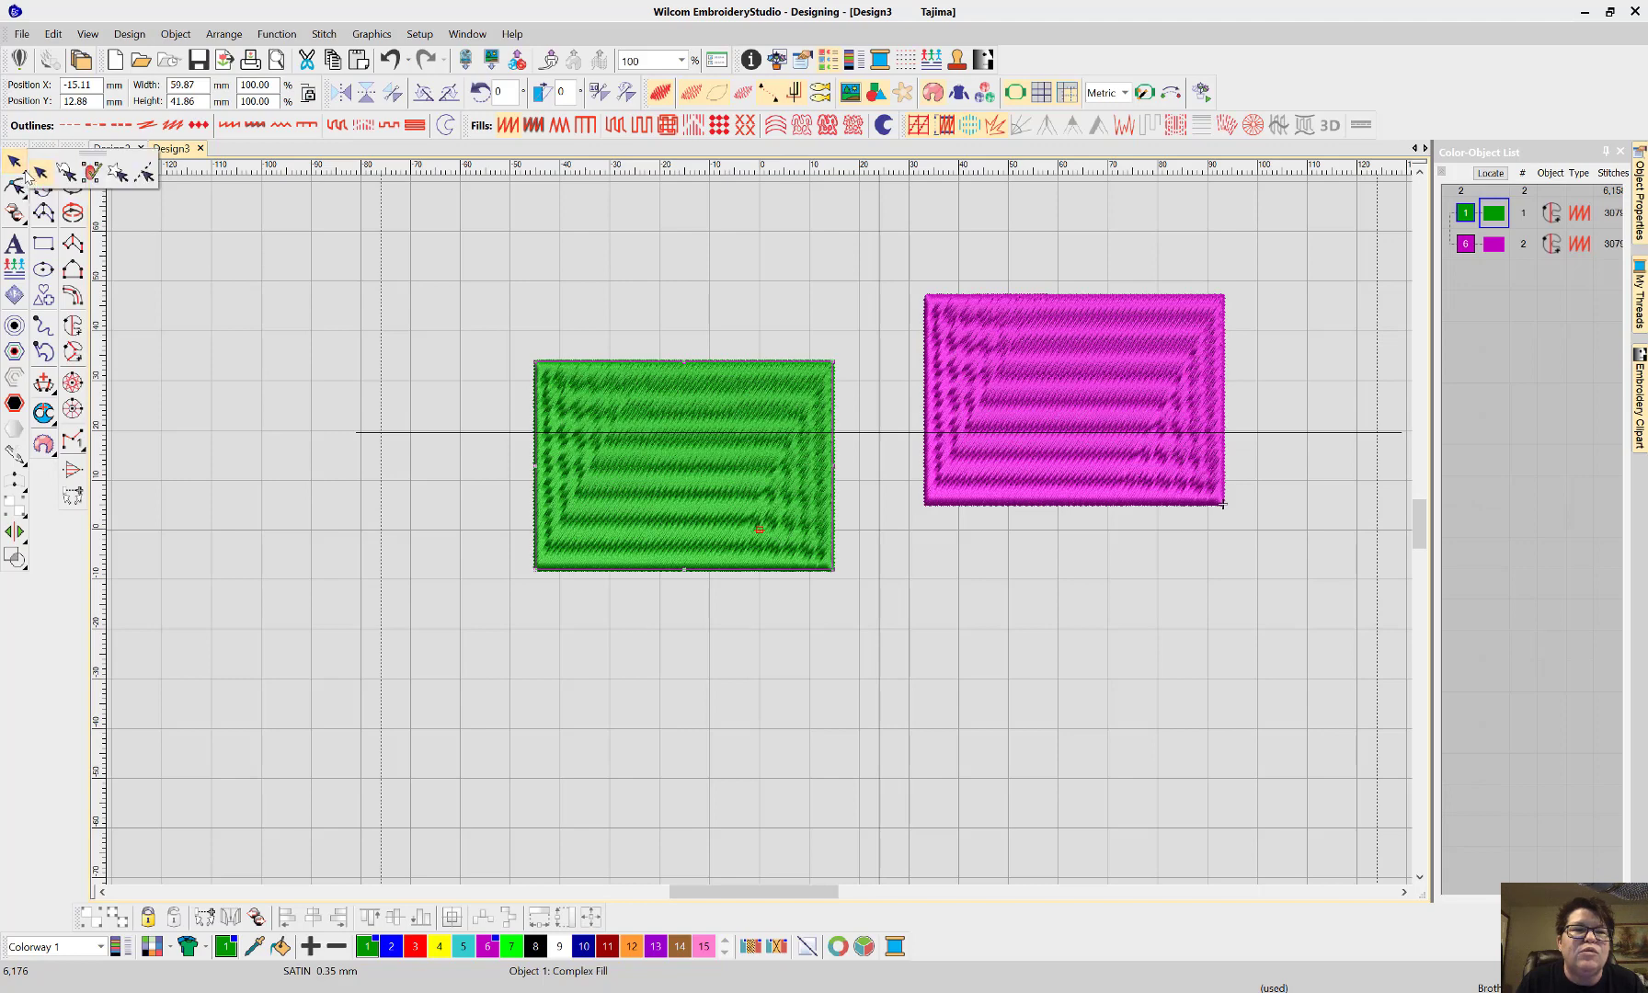
left_click(92, 173)
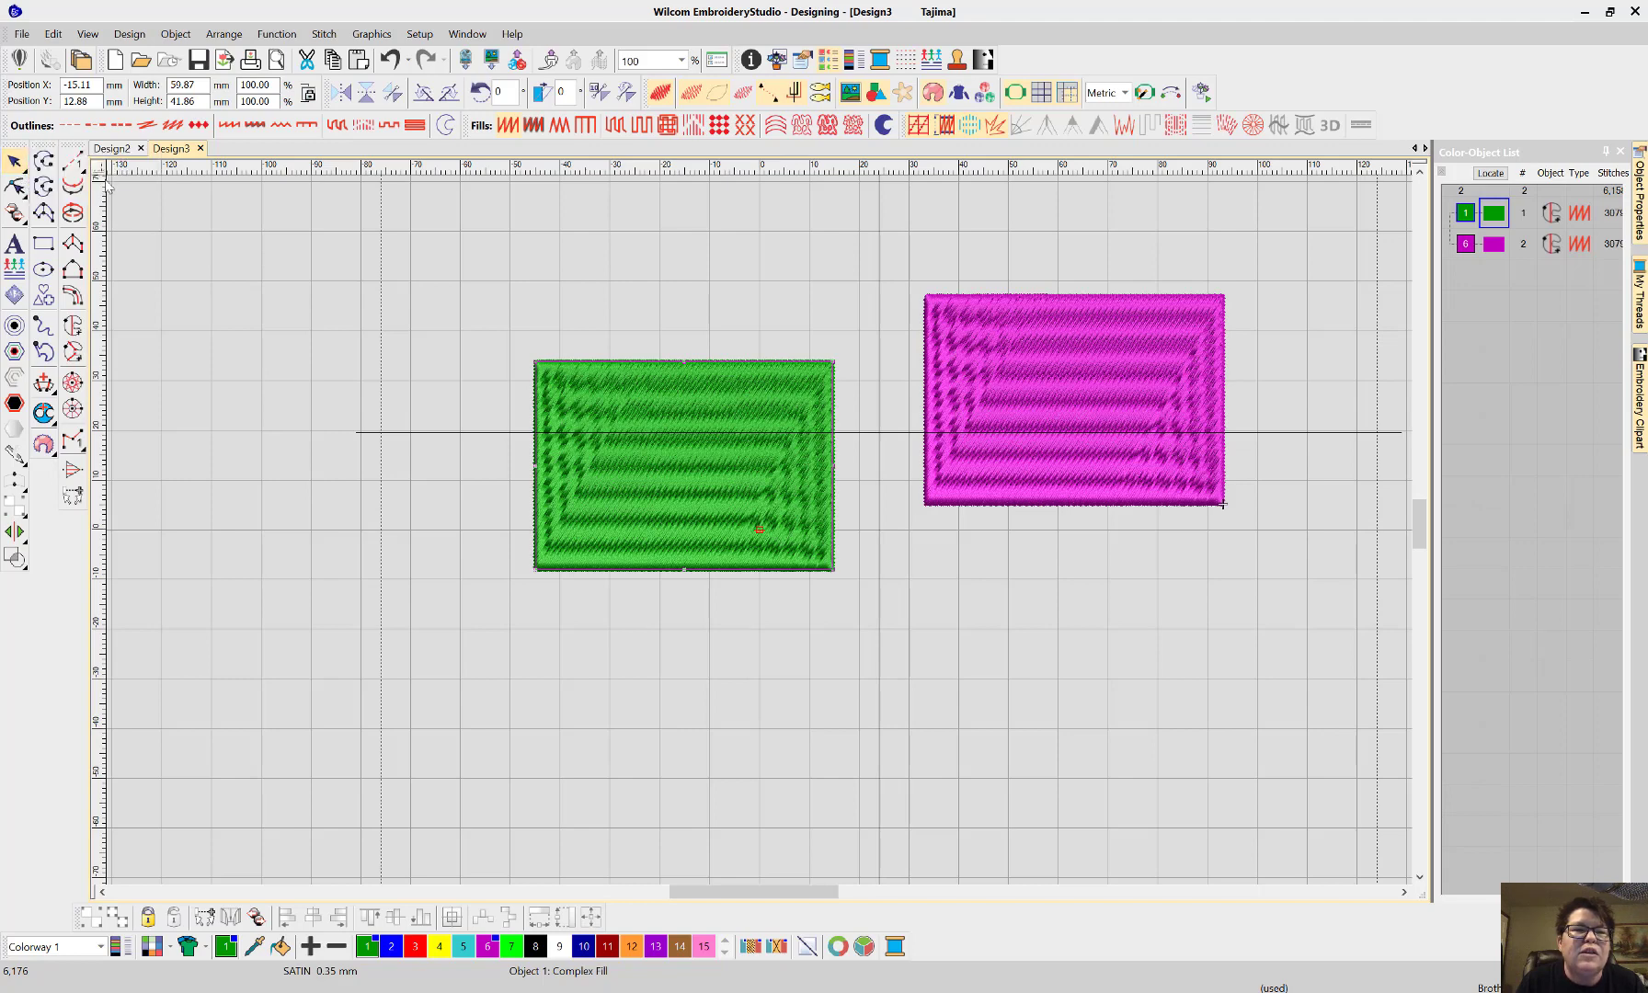
left_click_drag(477, 305, 889, 644)
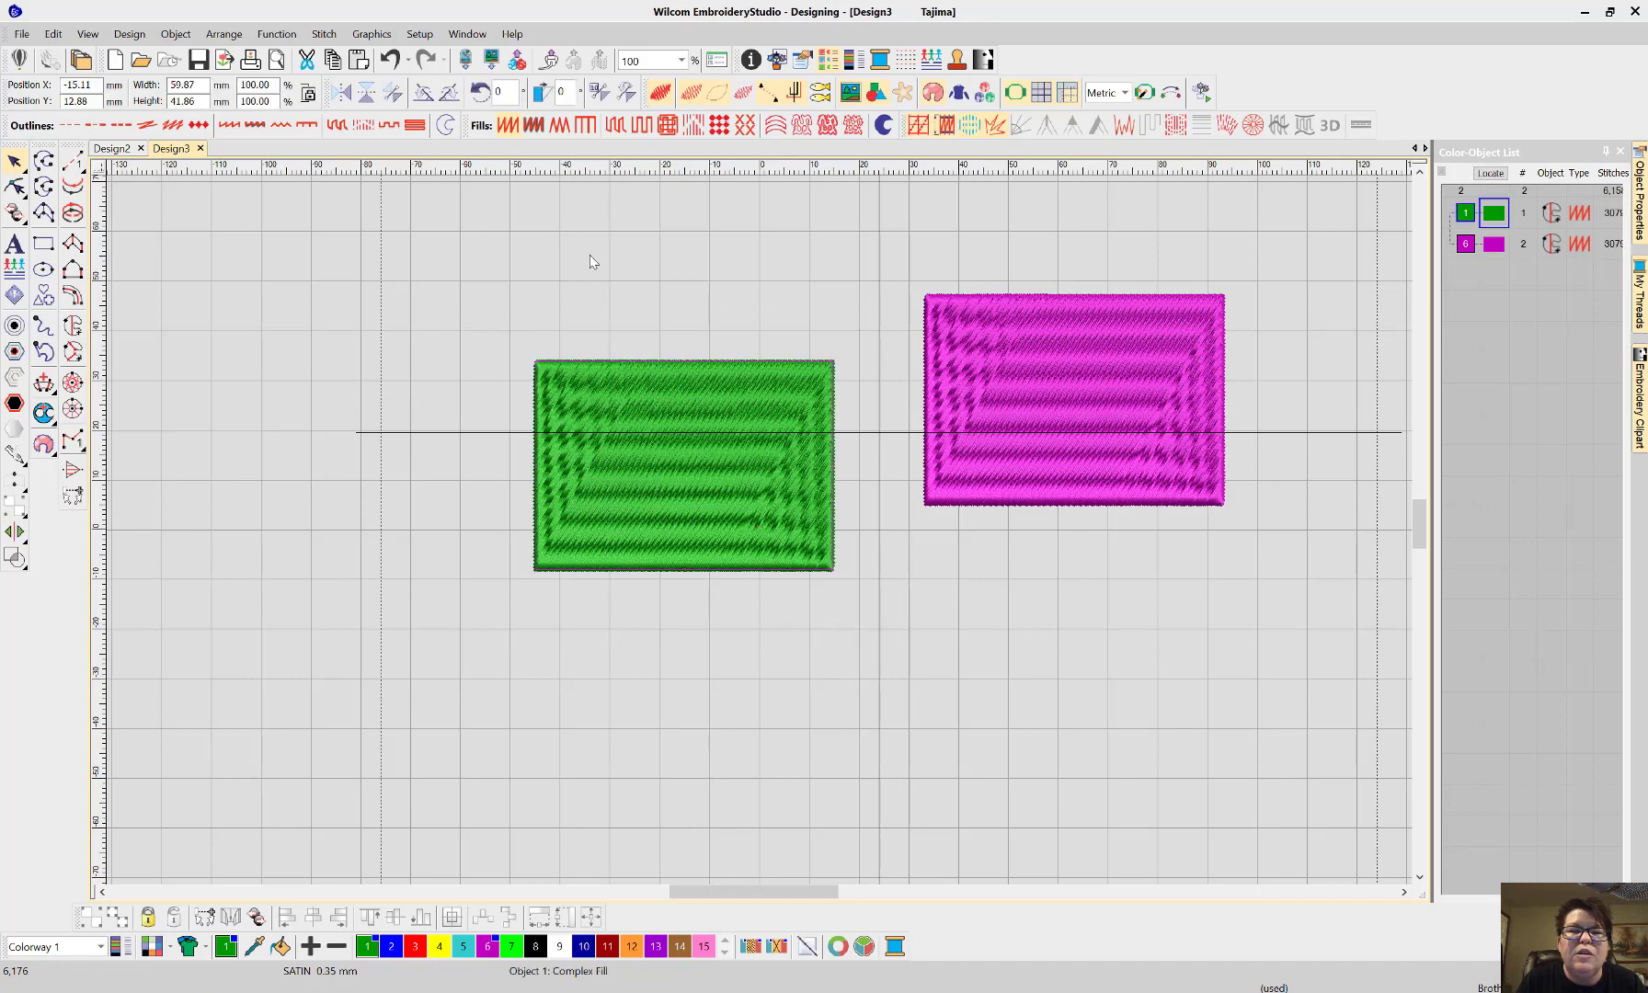
left_click_drag(441, 198, 1295, 698)
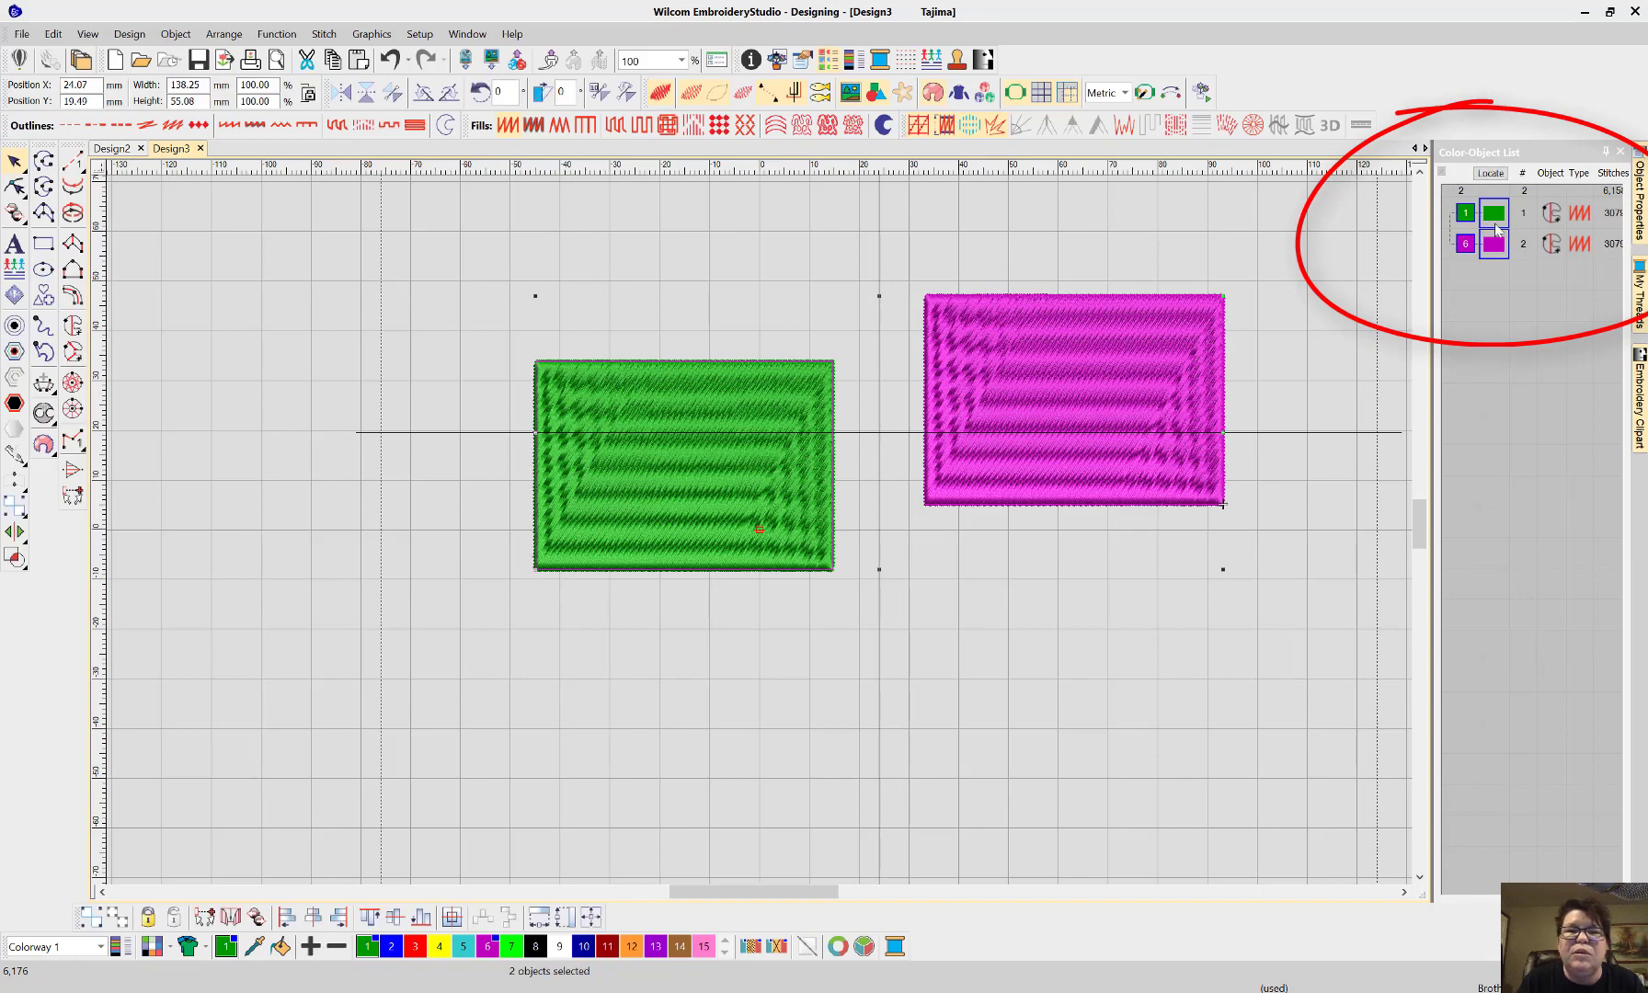
left_click(241, 333)
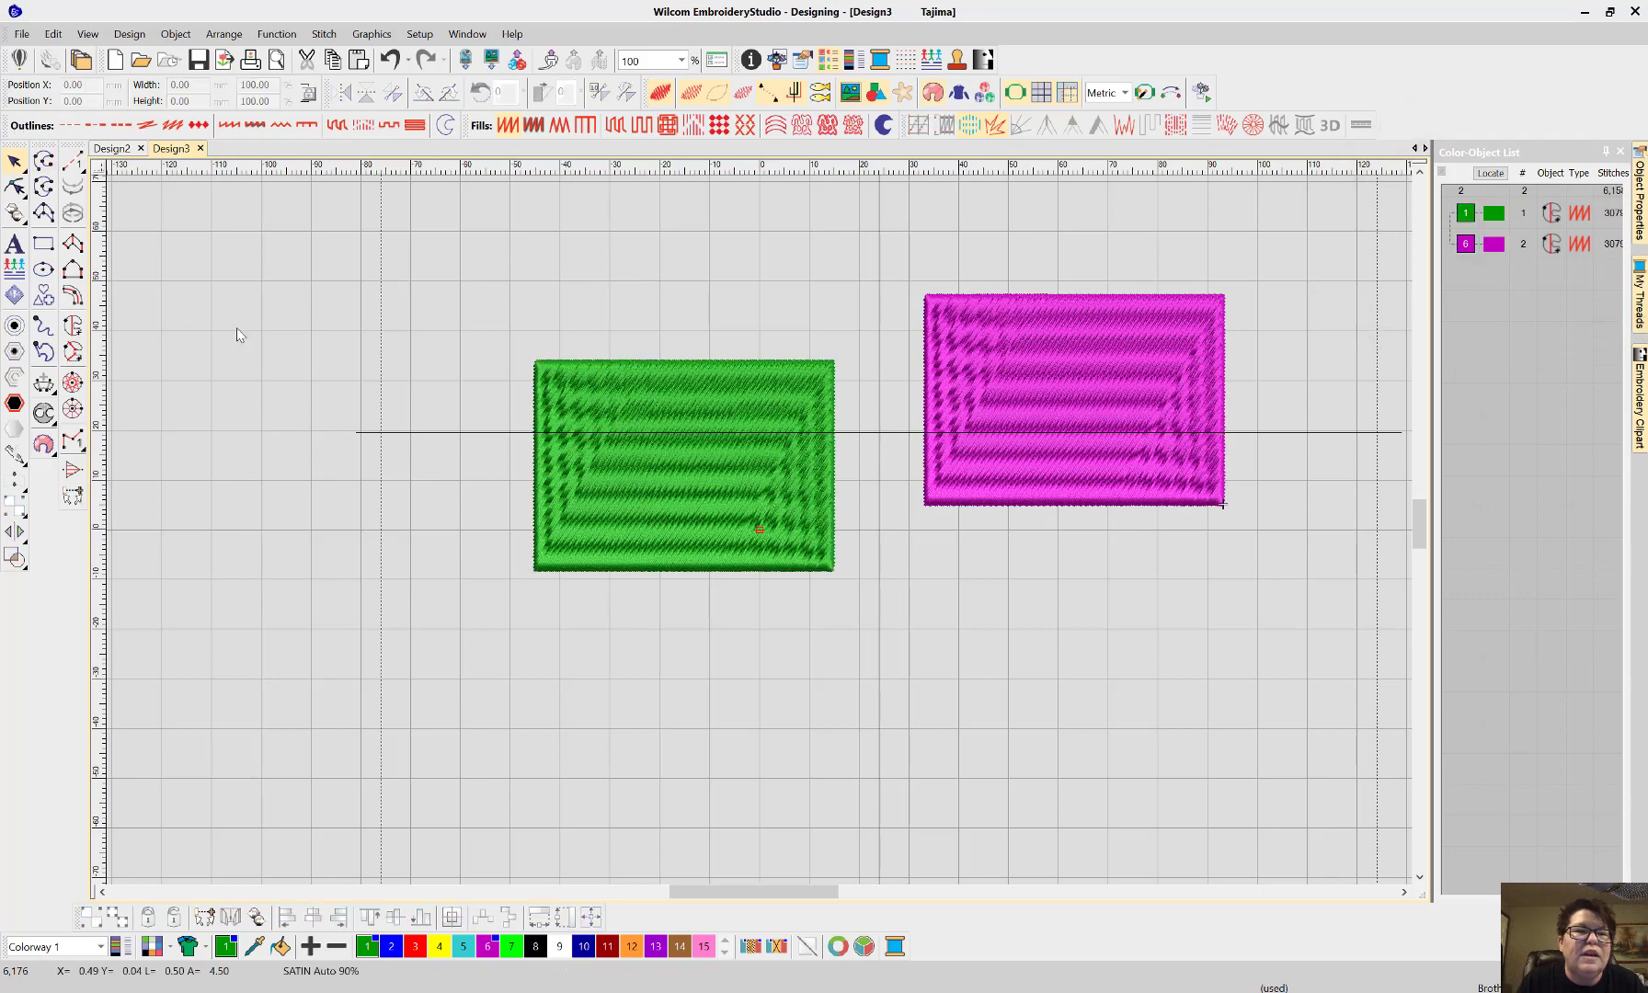
- Select only the green rectangle by enclosing it point by point with a closed polygon lasso
mouse_move(27, 173)
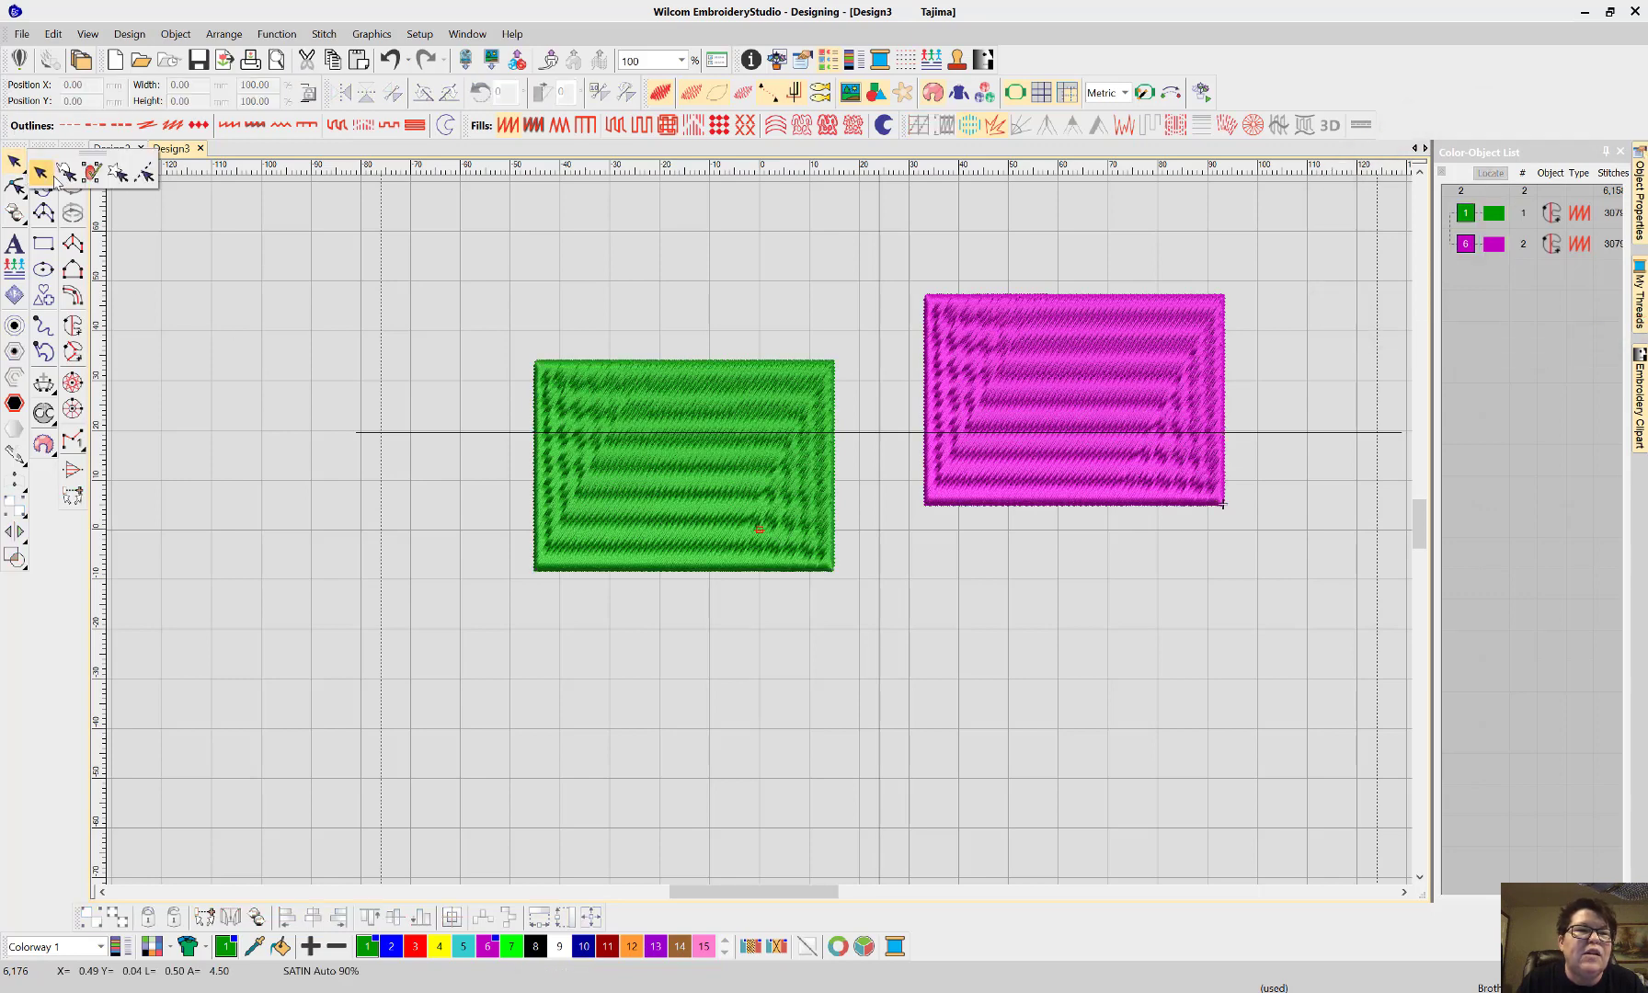
left_click(115, 175)
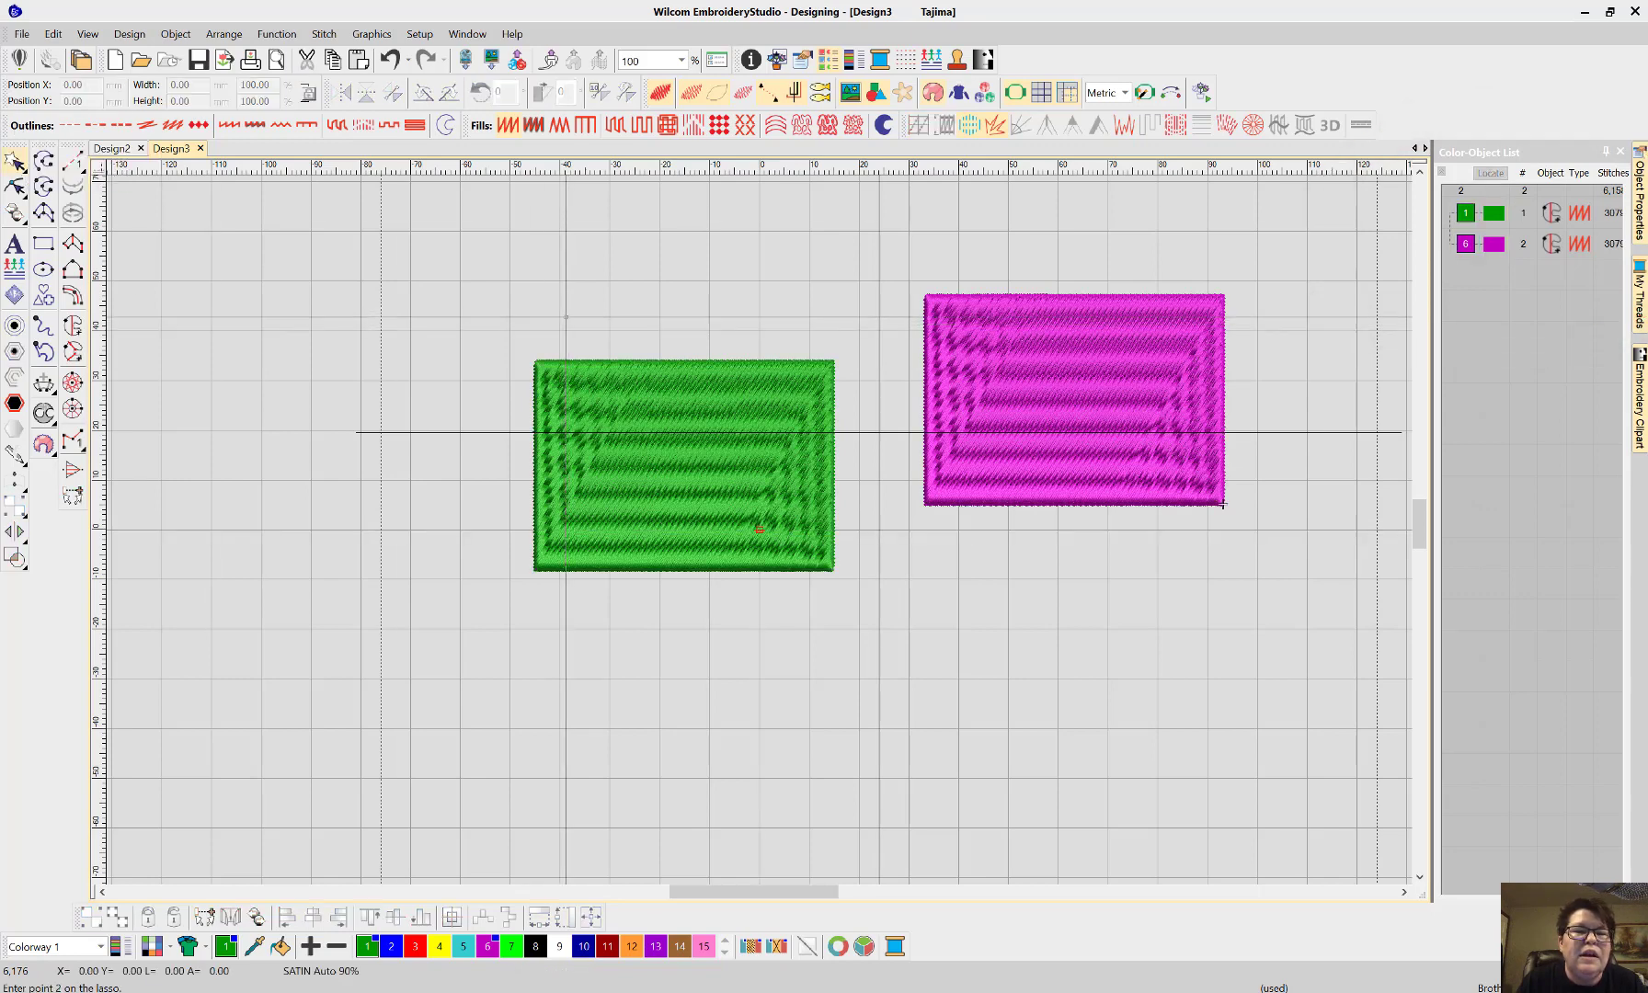
left_click(567, 317)
left_click(450, 362)
left_click(472, 521)
left_click(453, 654)
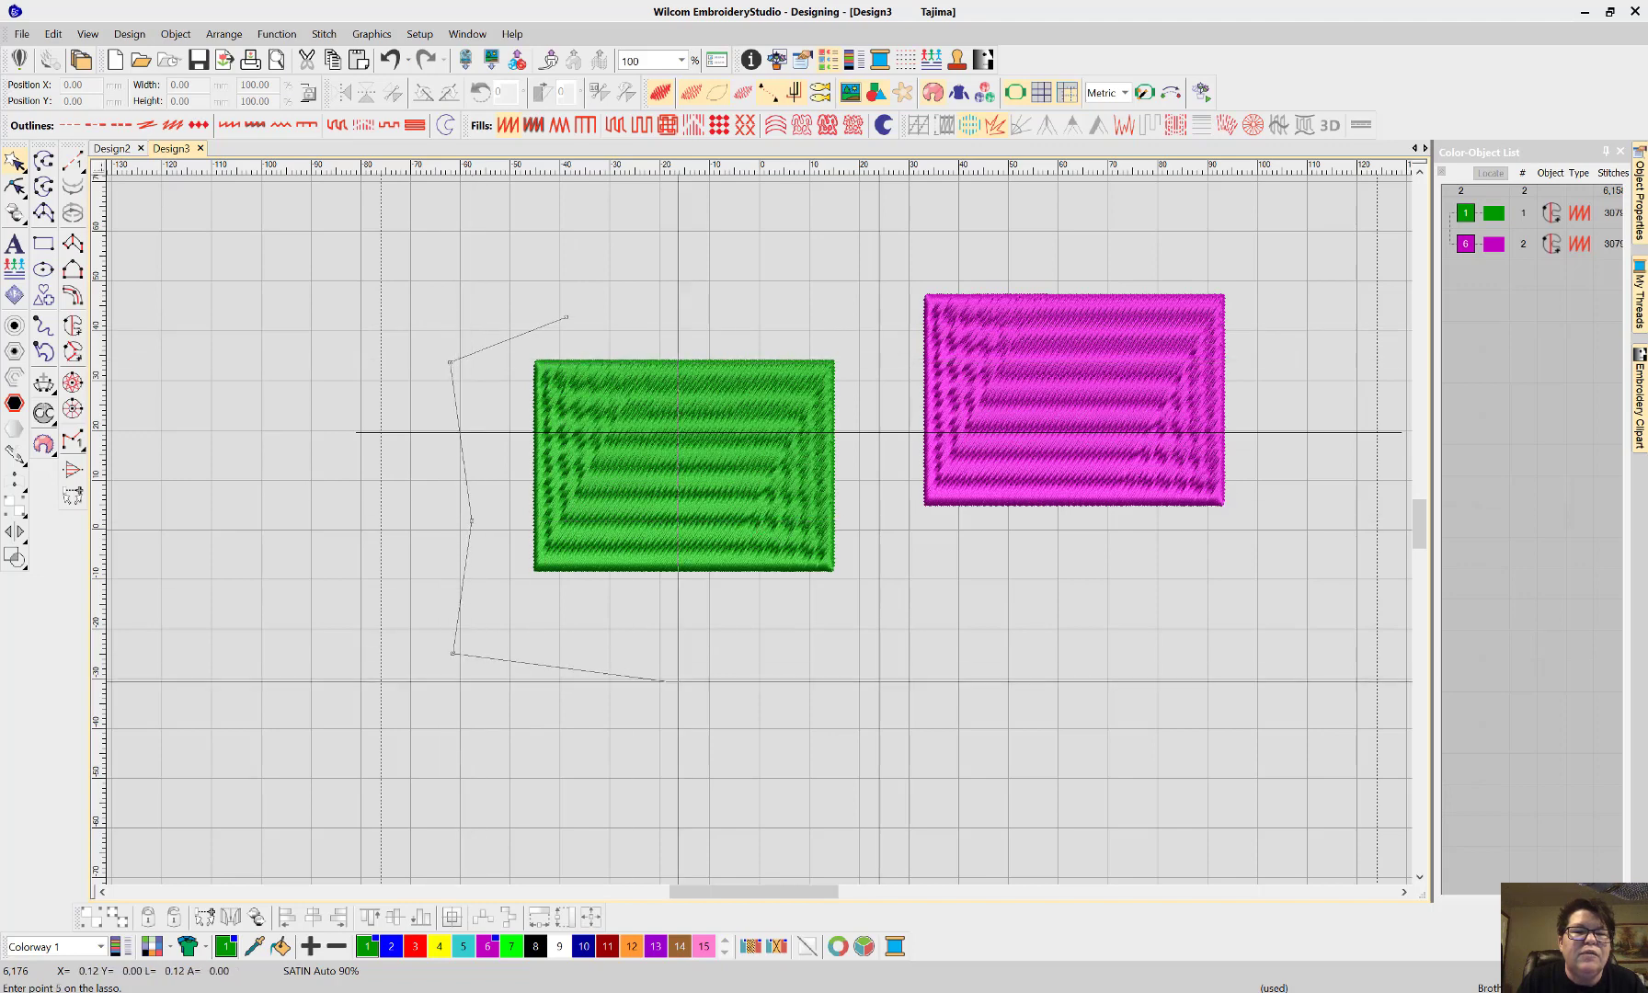
left_click(794, 667)
left_click(908, 625)
left_click(874, 463)
left_click(873, 329)
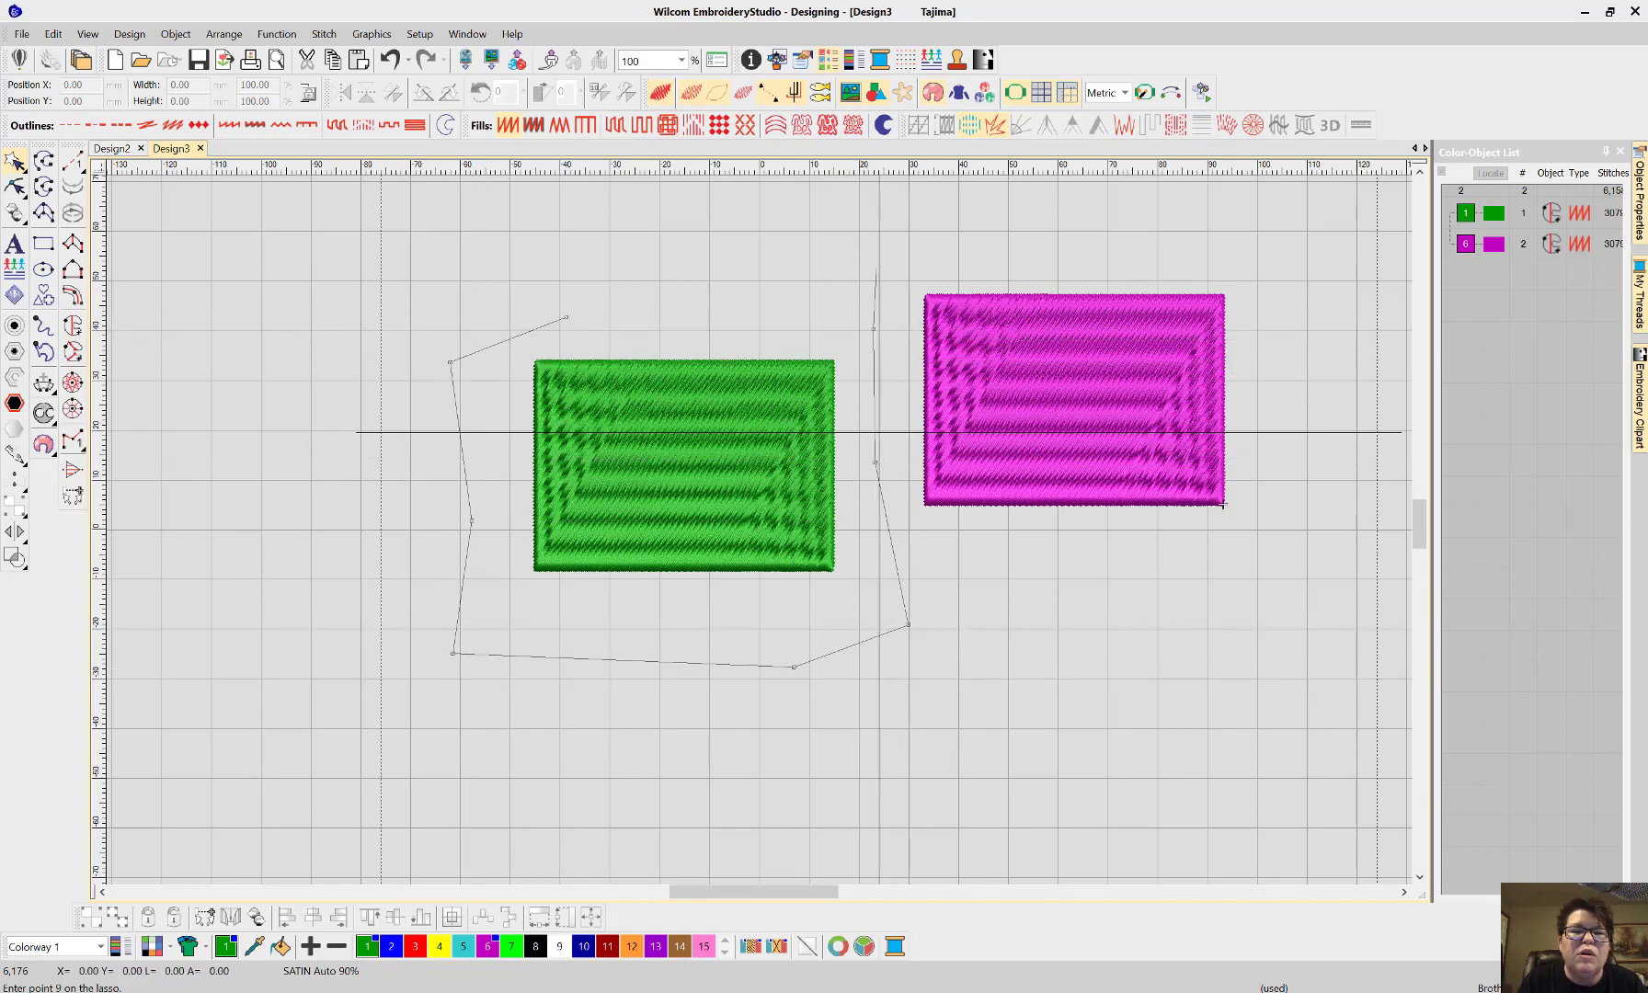
left_click(875, 266)
left_click(766, 298)
left_click(642, 254)
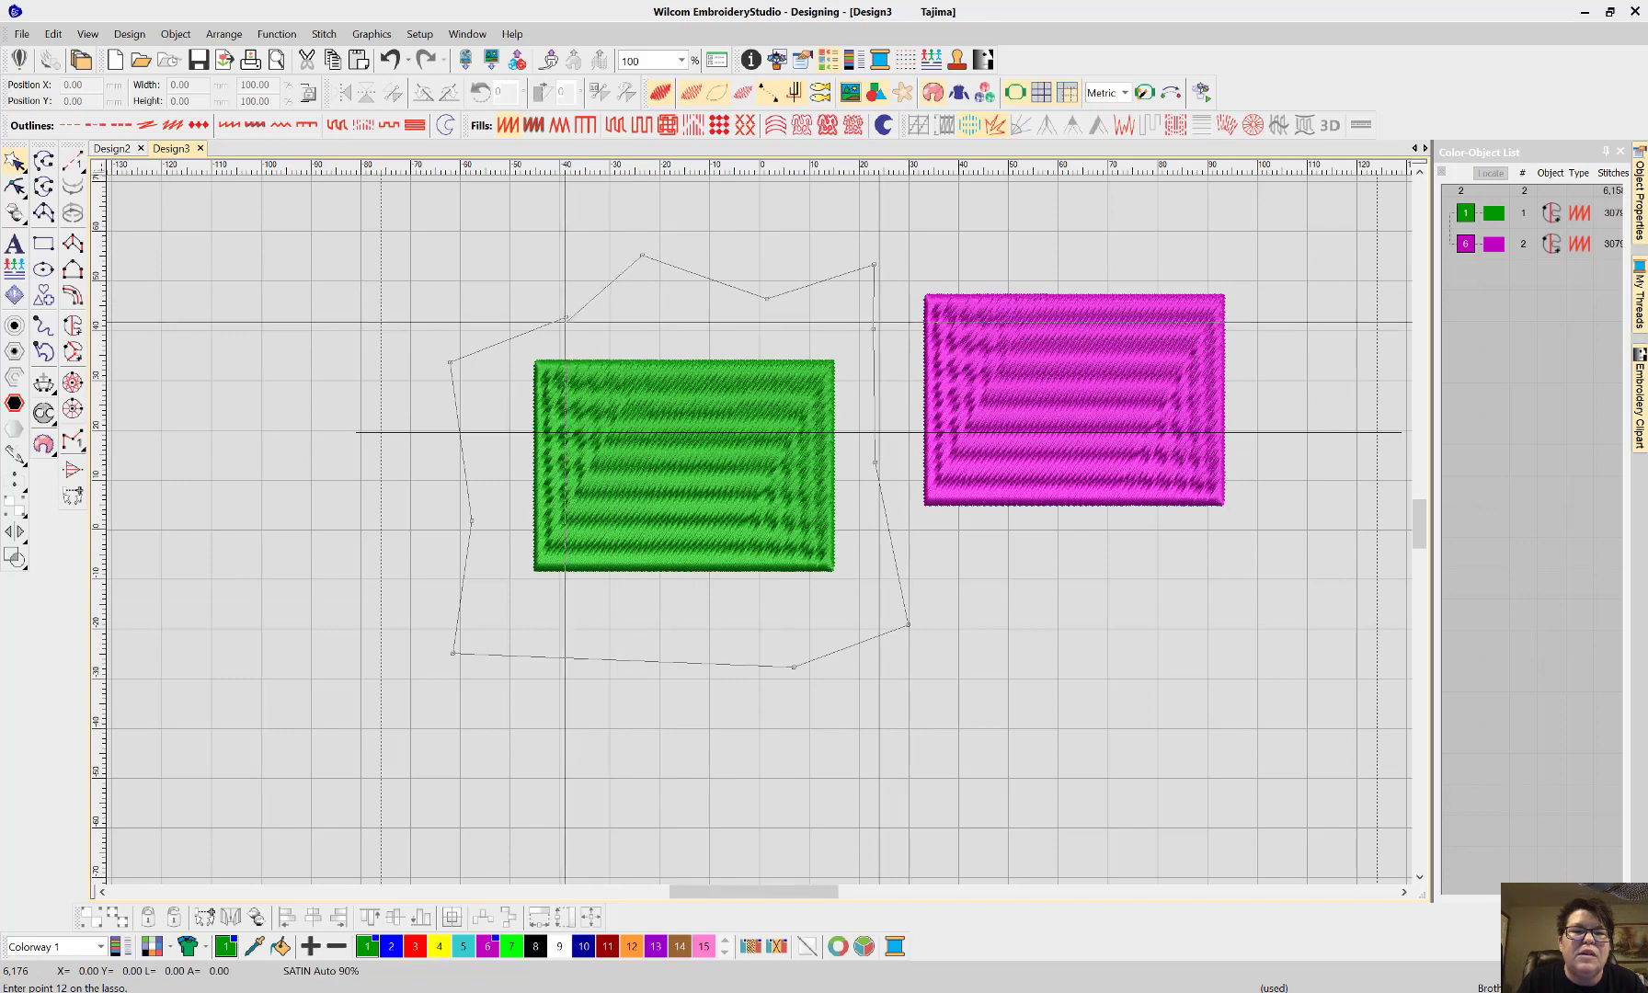
left_click(566, 317)
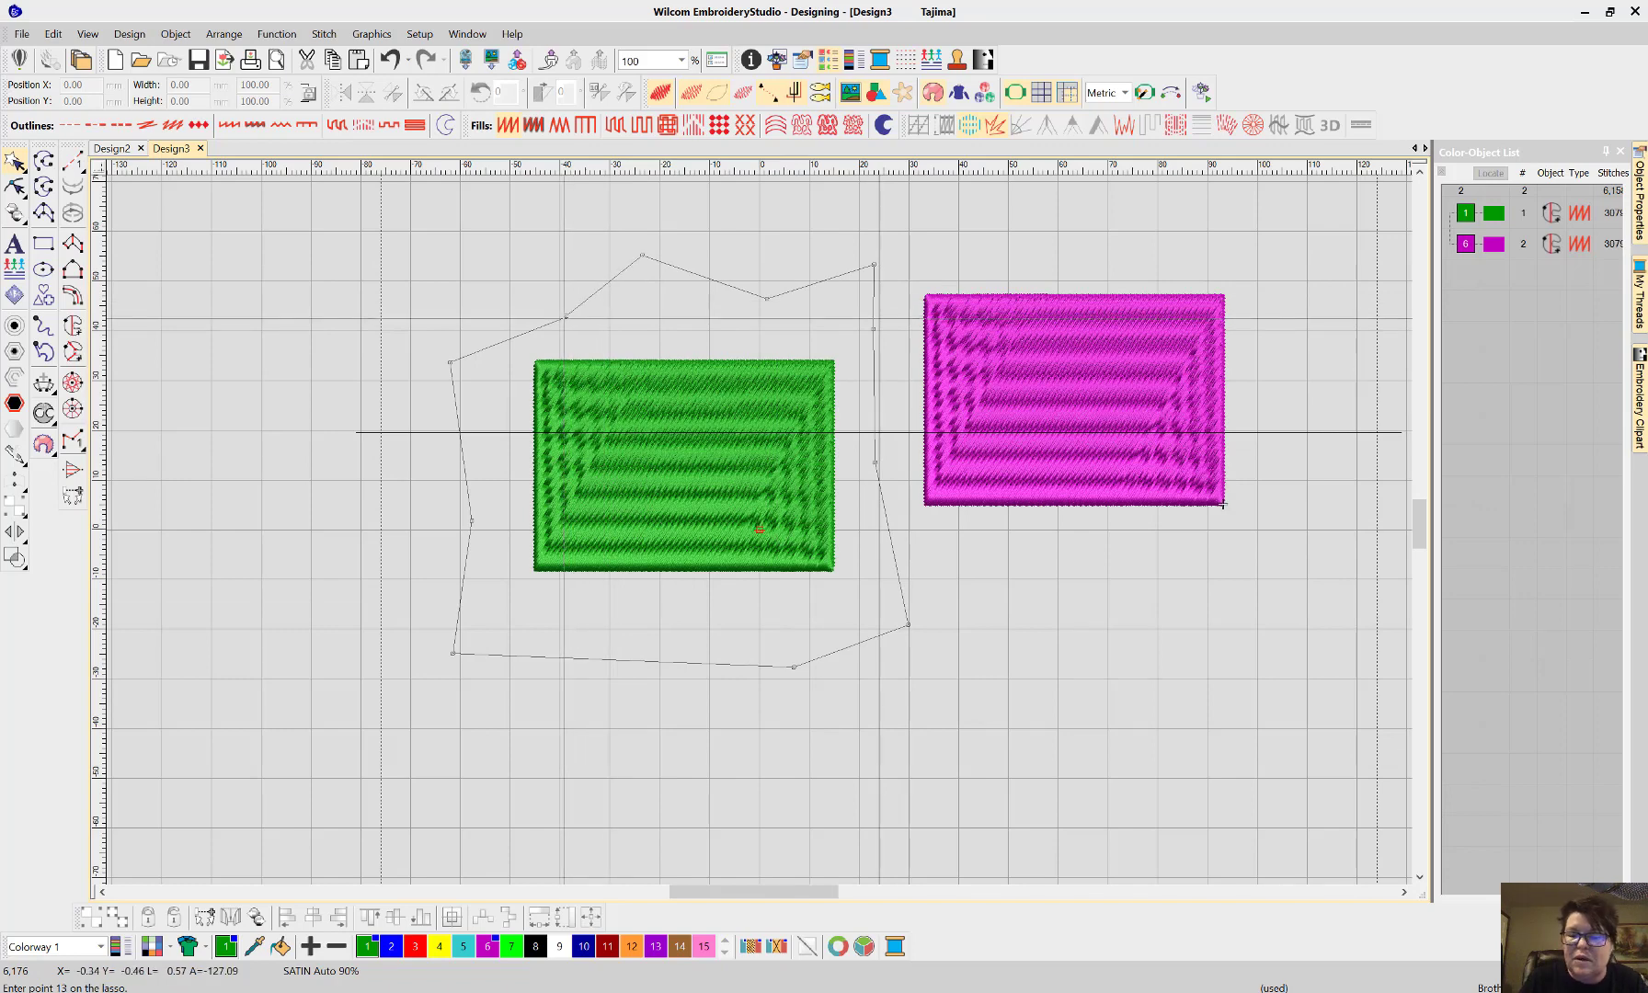
key("Return")
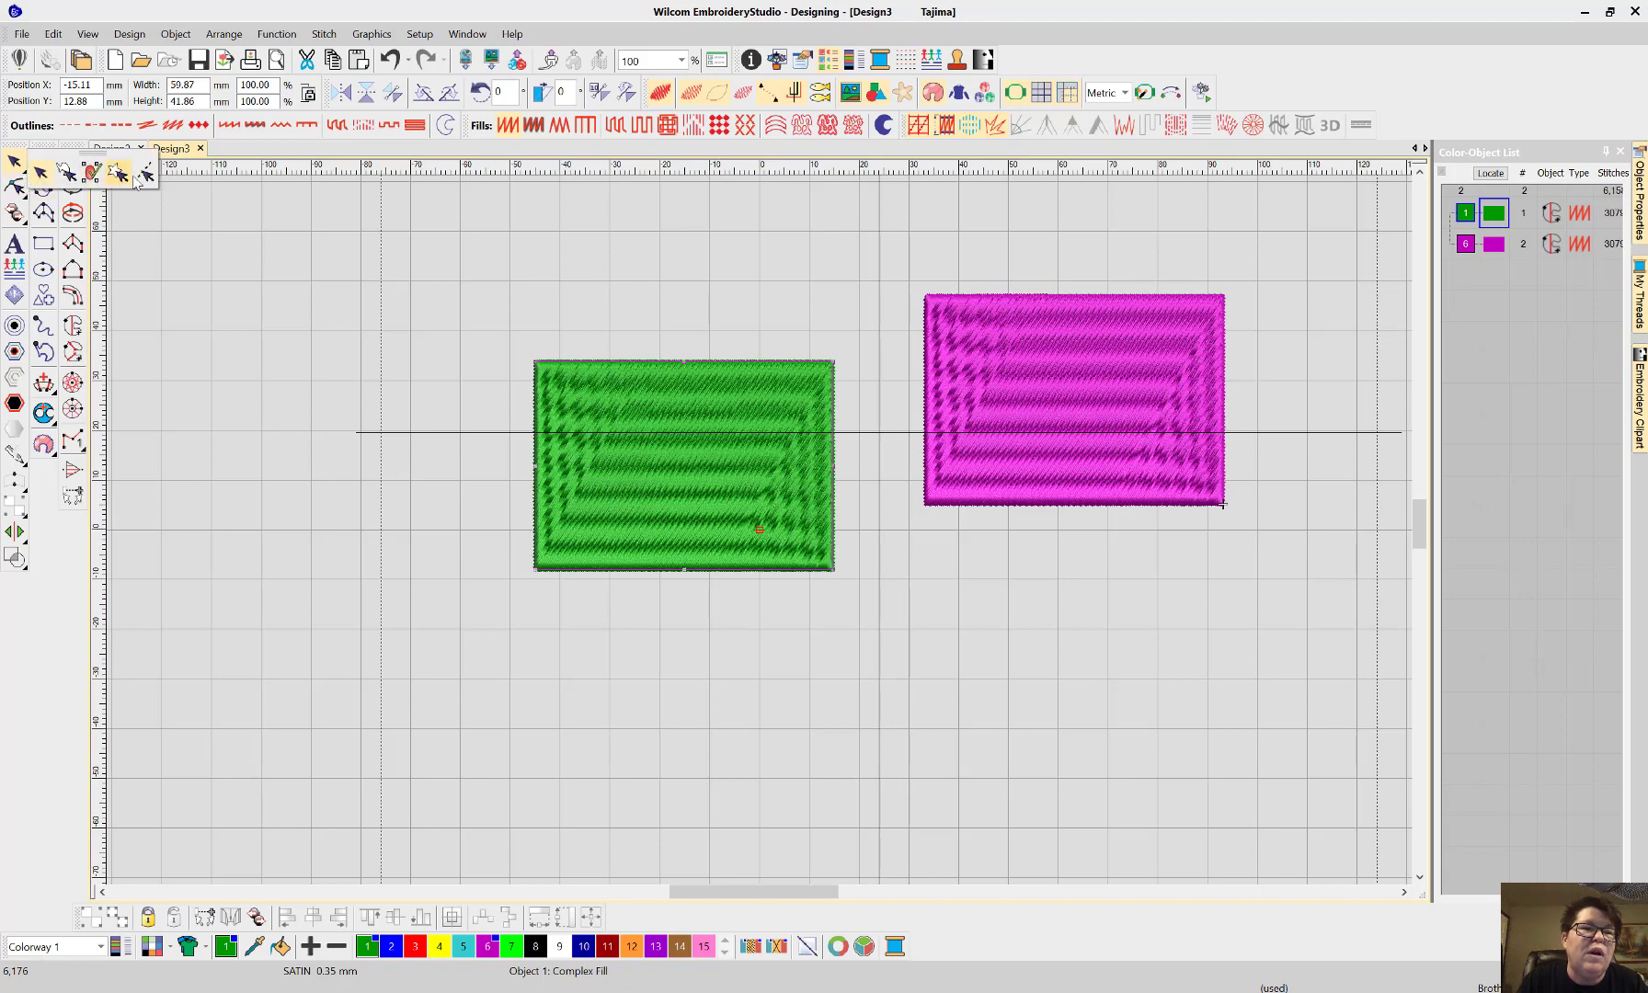
- Select the green rectangle with Polyline Select by drawing a vertical two-point line through it
left_click(19, 168)
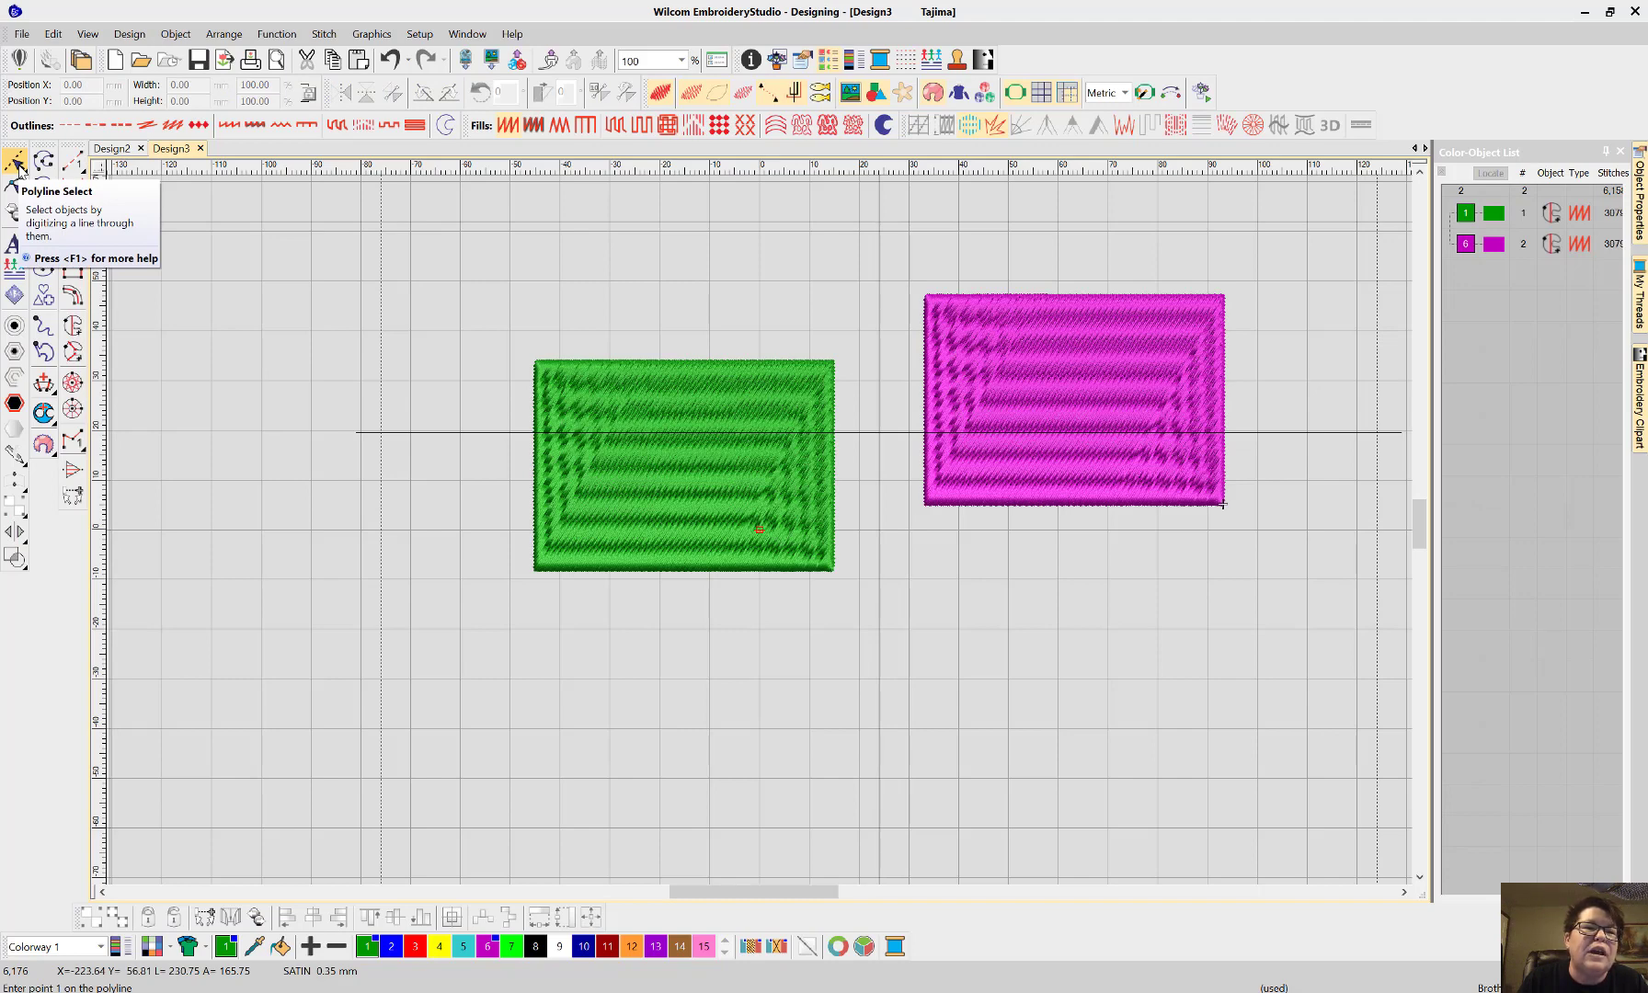
left_click(665, 327)
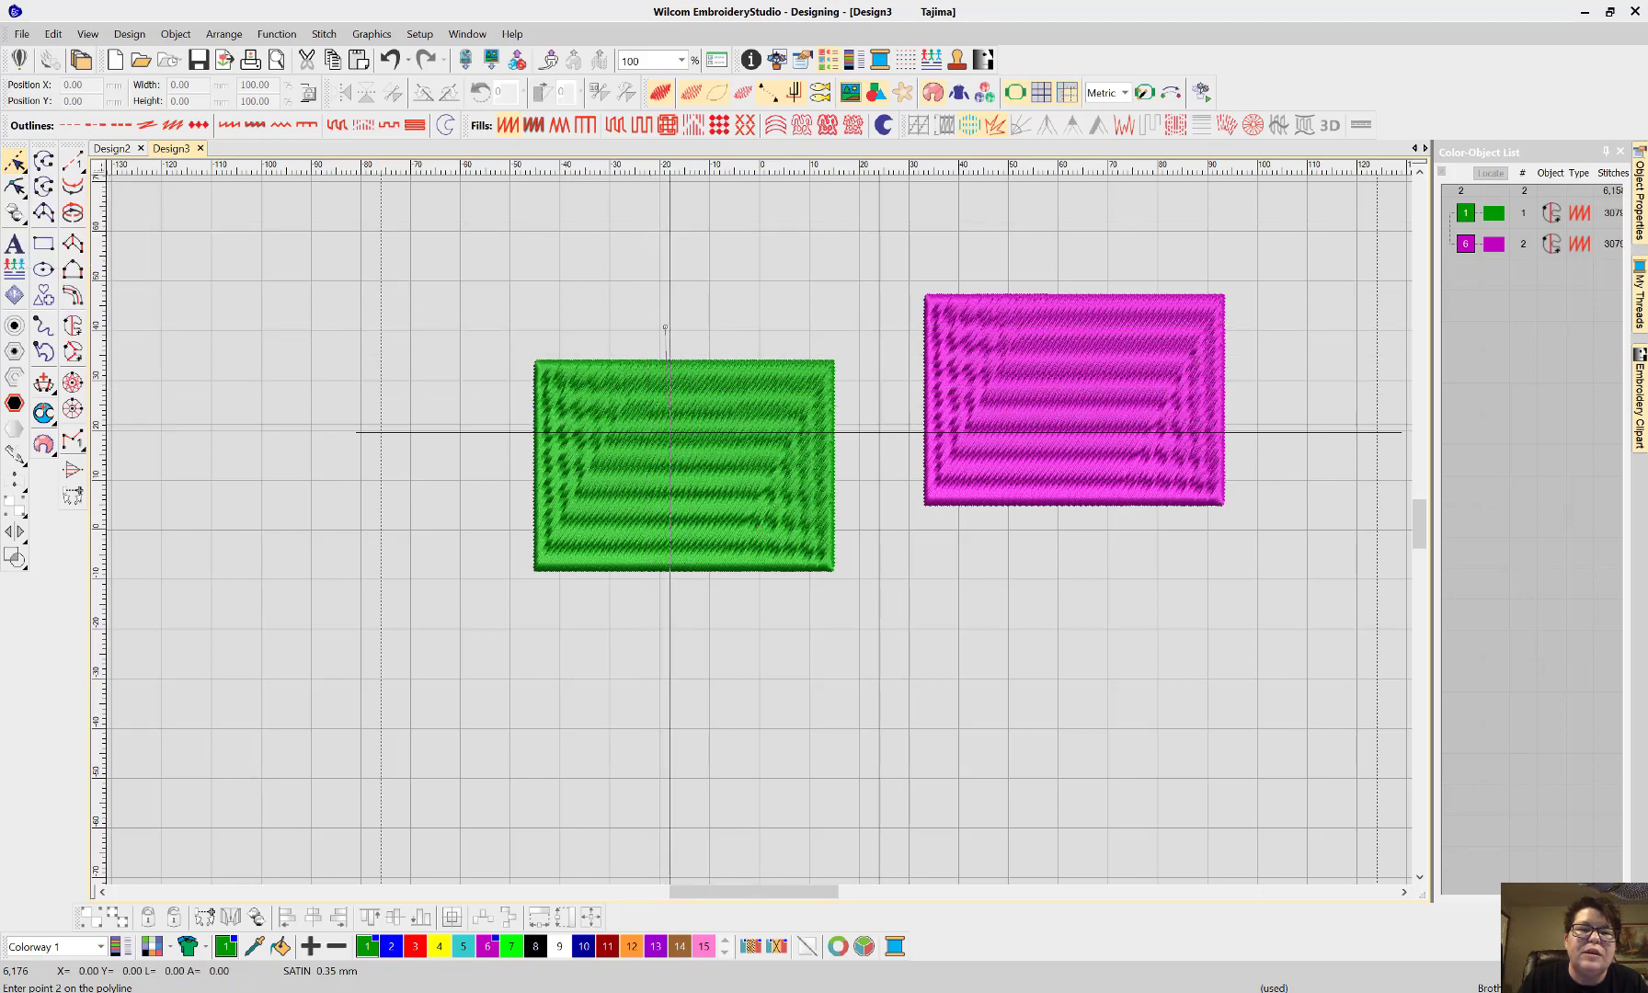
left_click(659, 604)
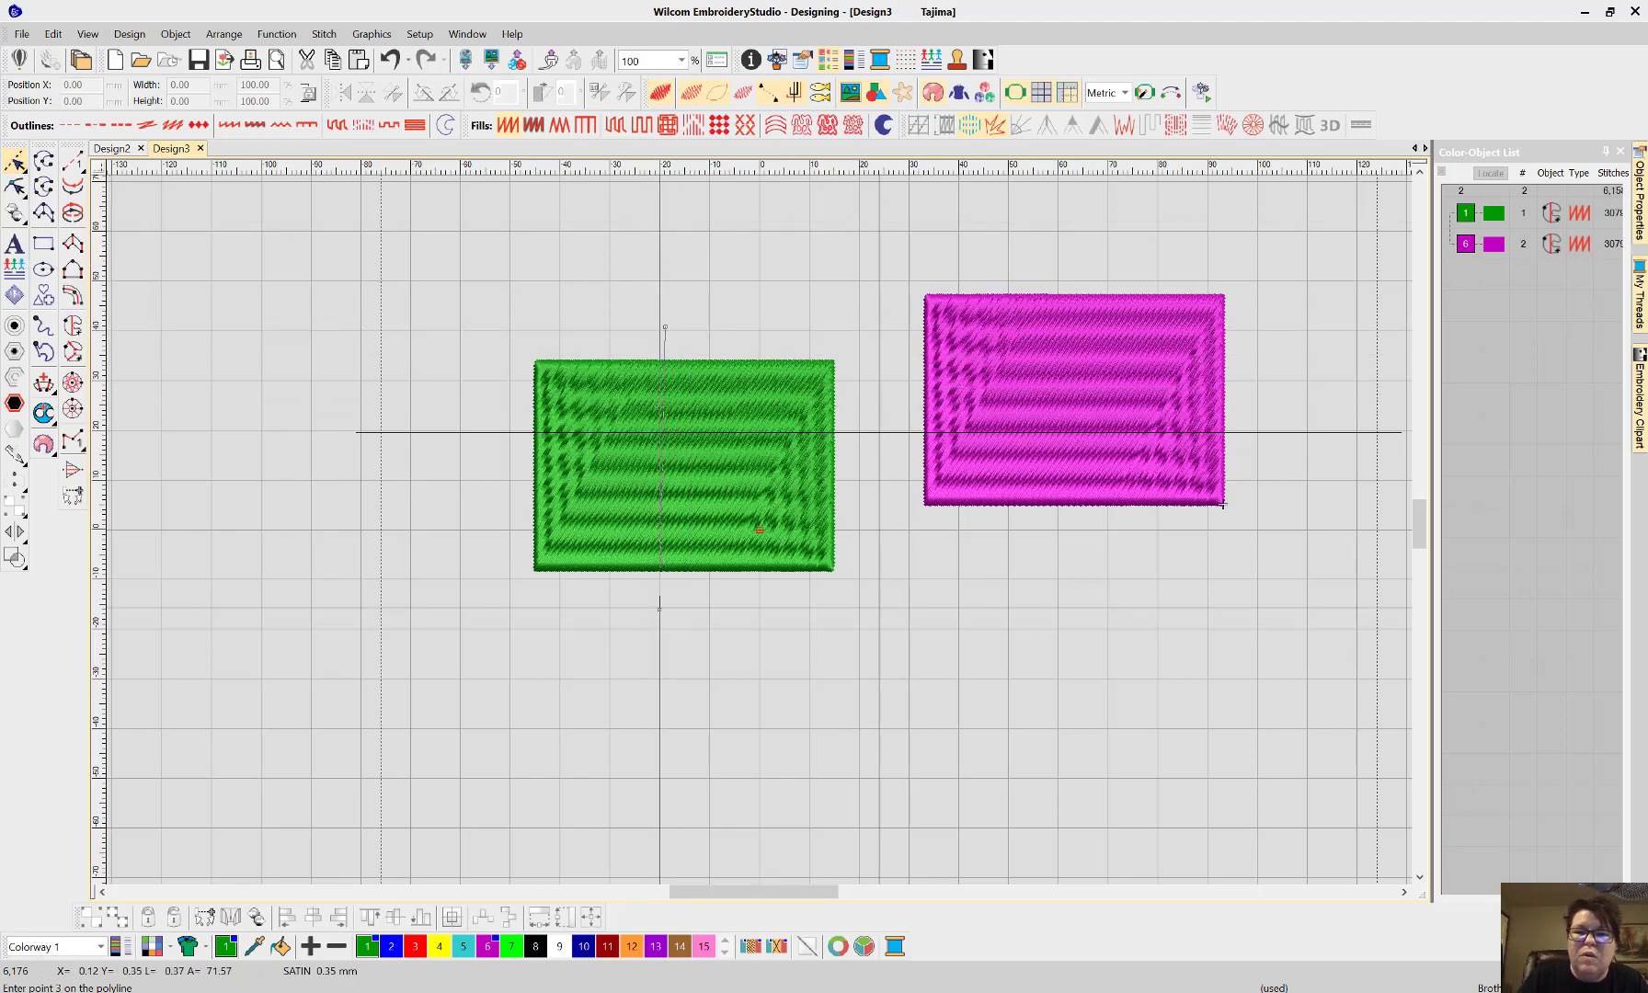
key("Return")
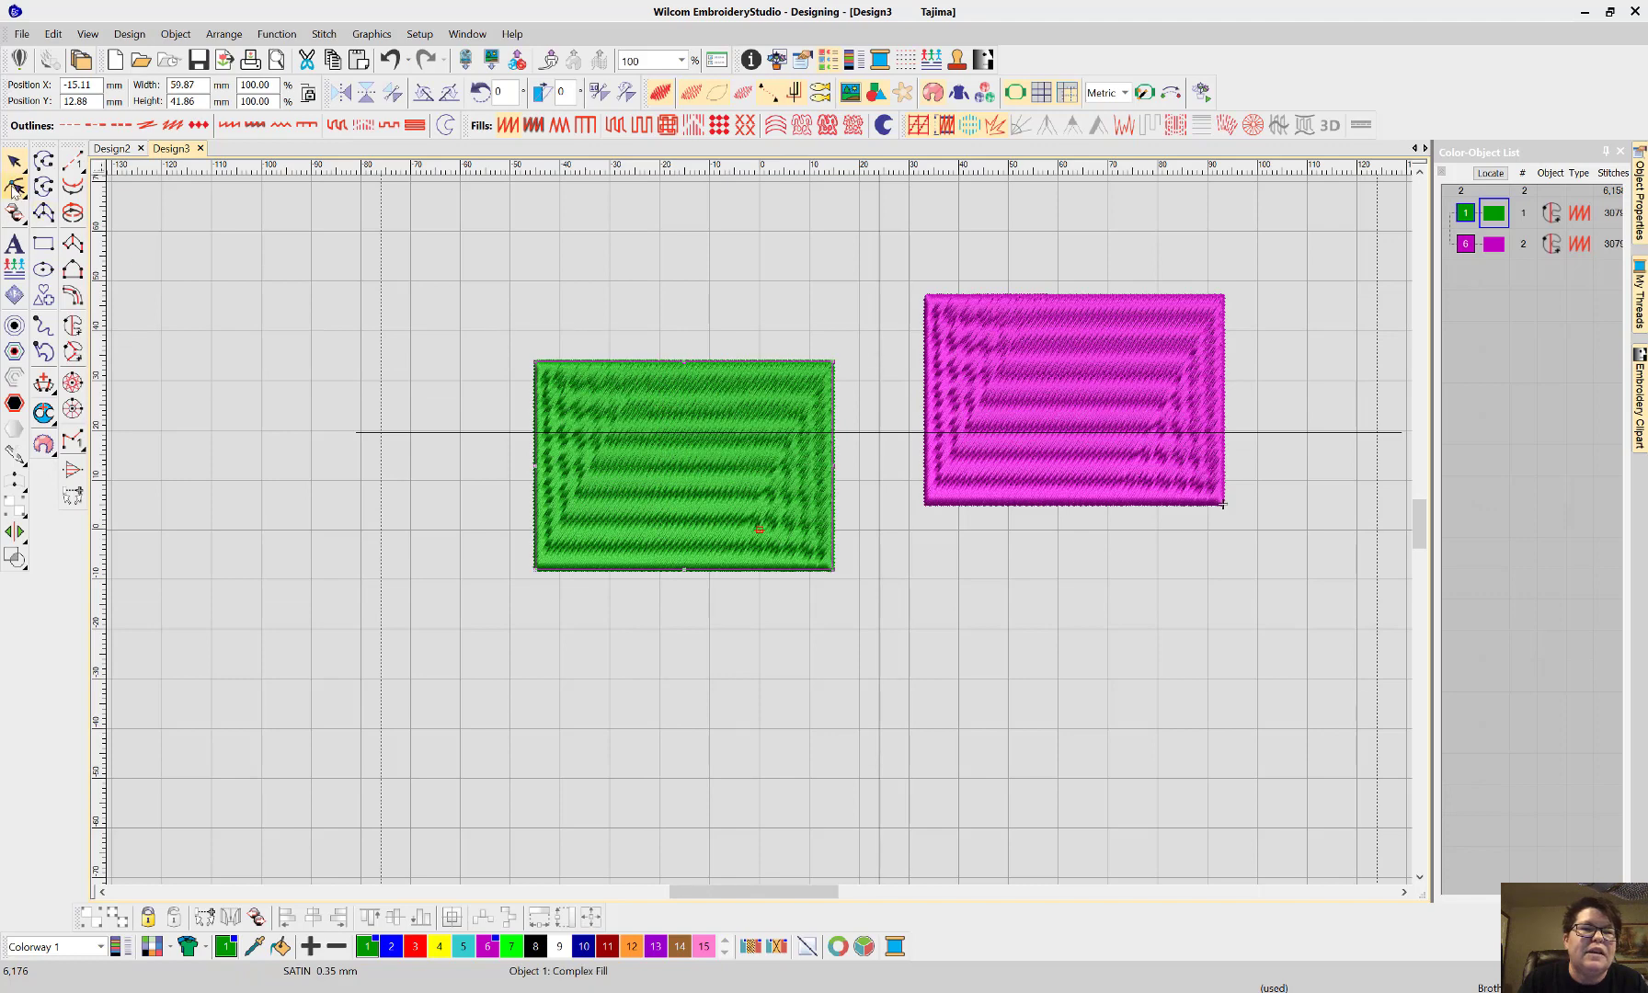
- Select only the magenta rectangle by running a vertical two-point Polyline Select line through it
mouse_move(15, 164)
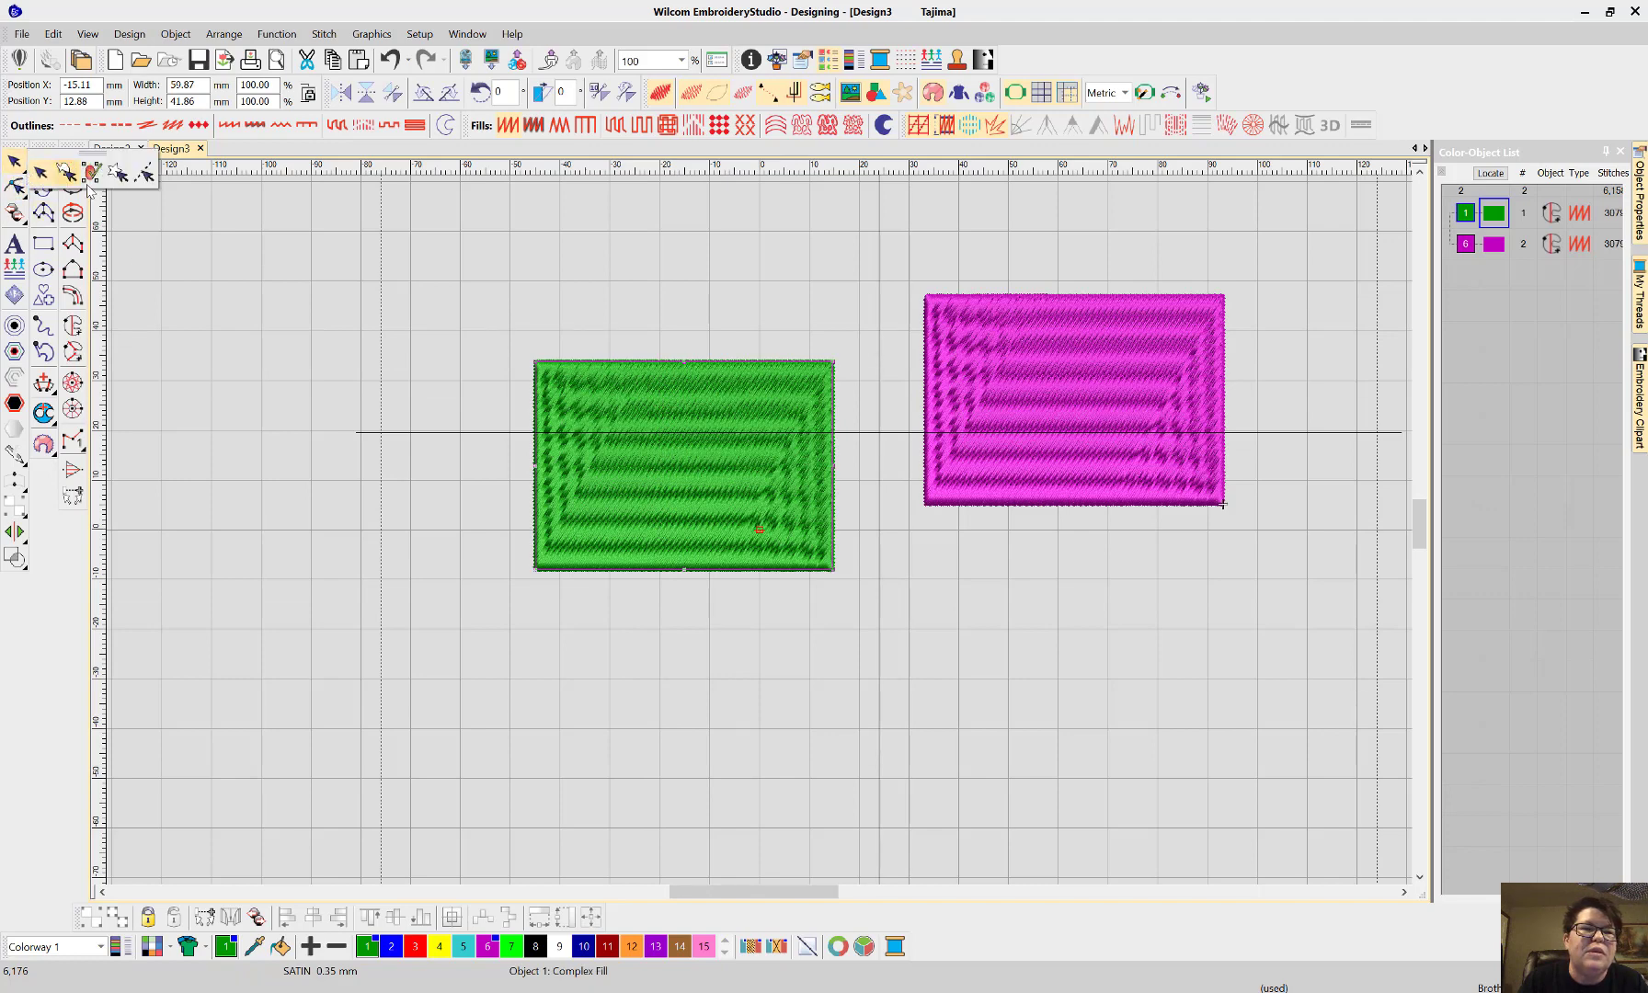
left_click(144, 173)
left_click(1046, 268)
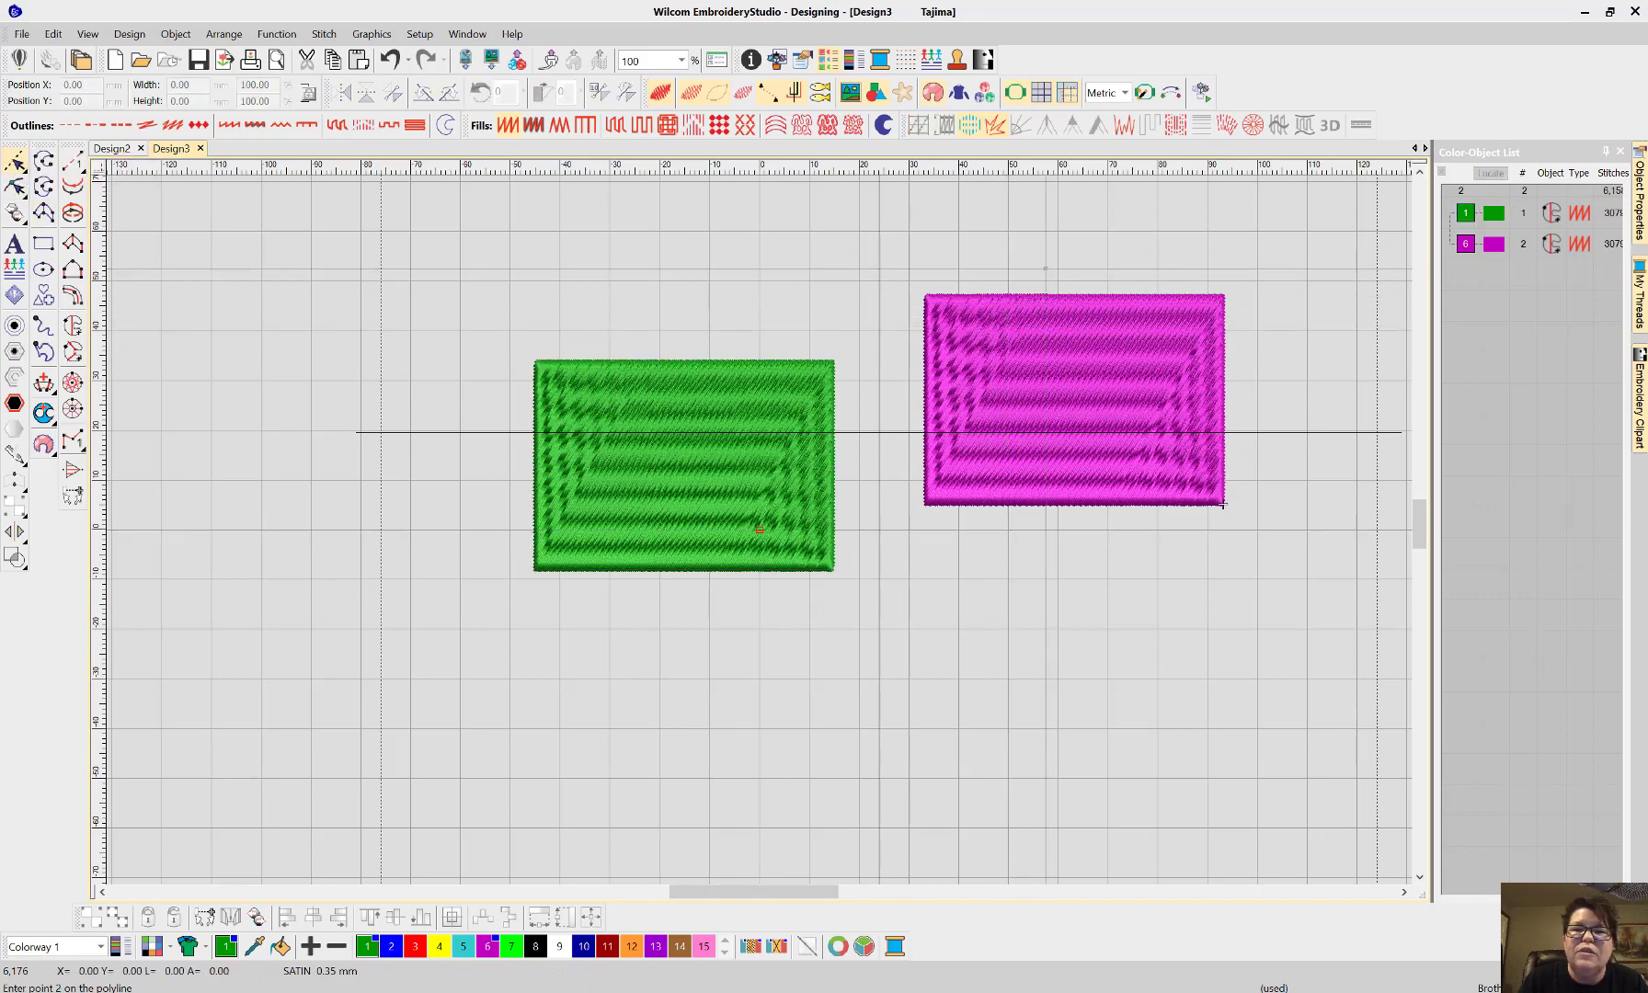
left_click(1053, 564)
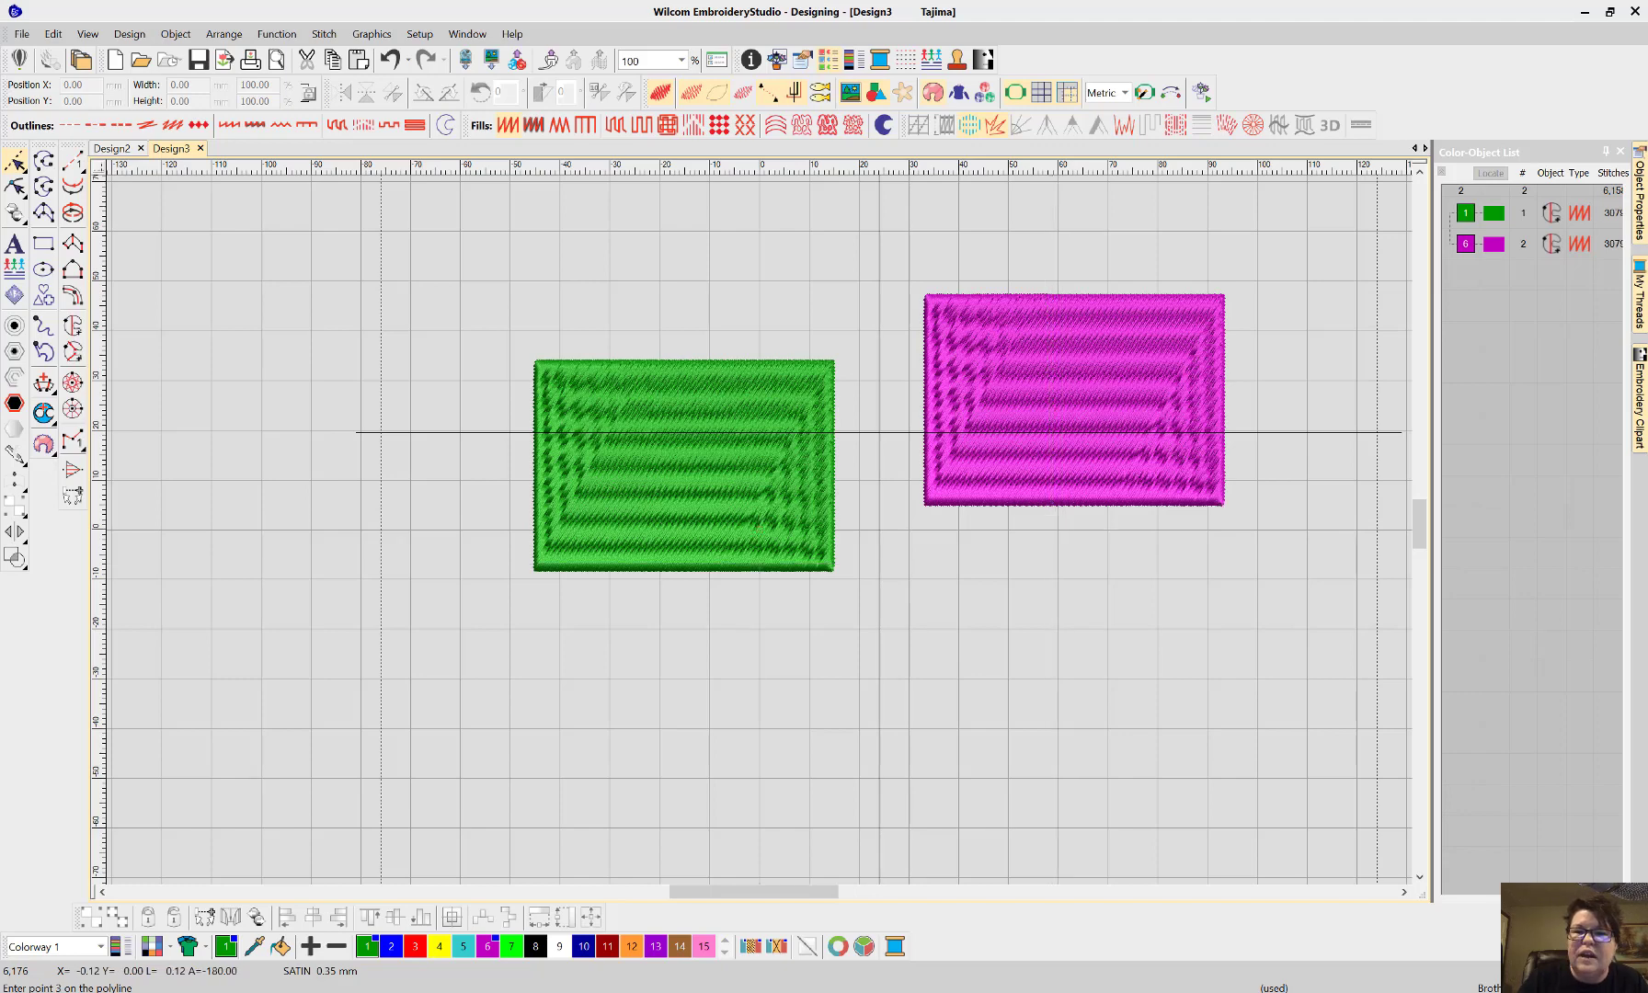
key("Return")
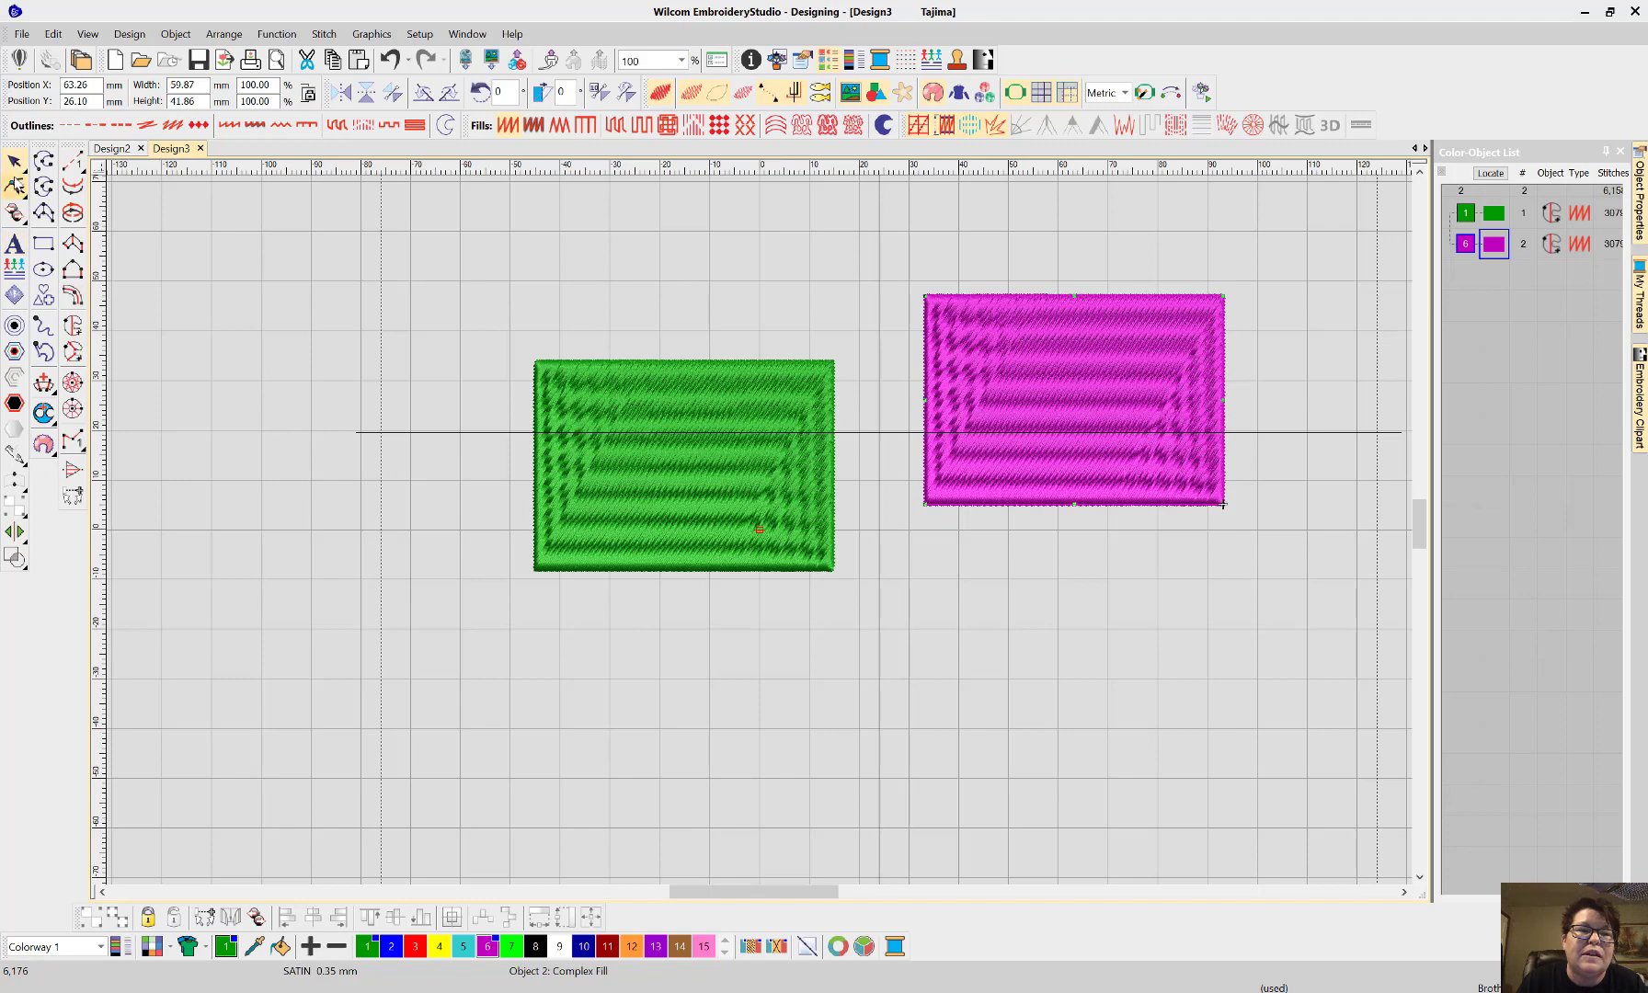
- Clear the magenta rectangle's selection, pick the green rectangle directly with Select Object, and deselect it
mouse_move(28, 173)
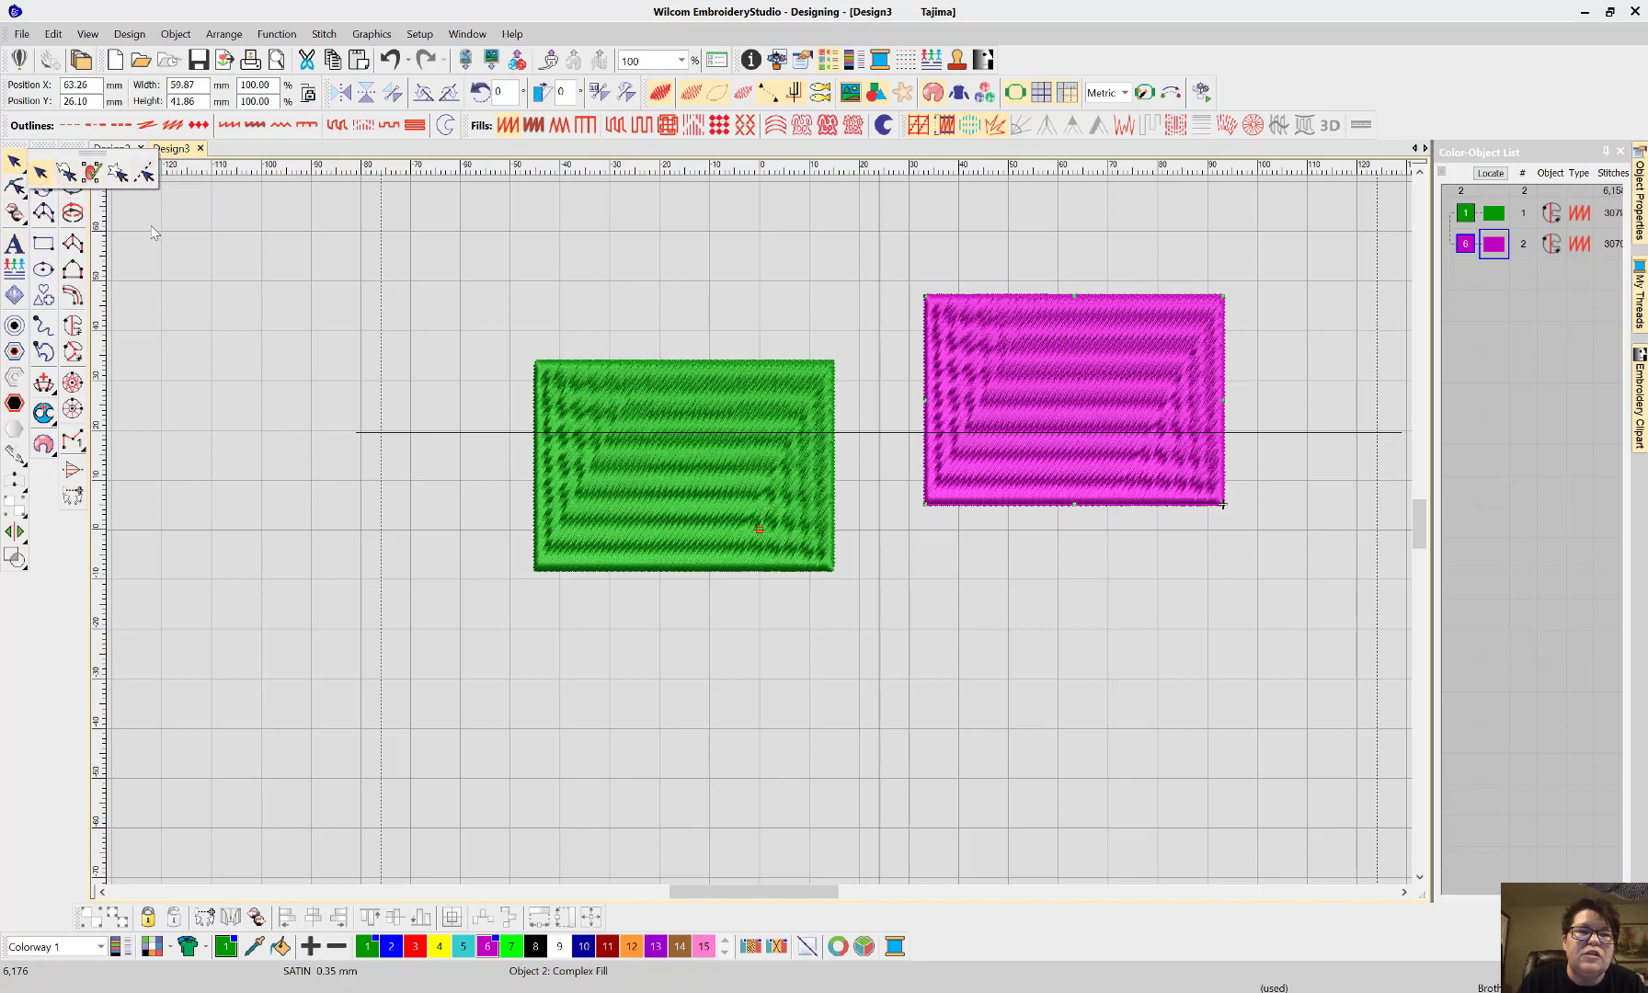
left_click(223, 277)
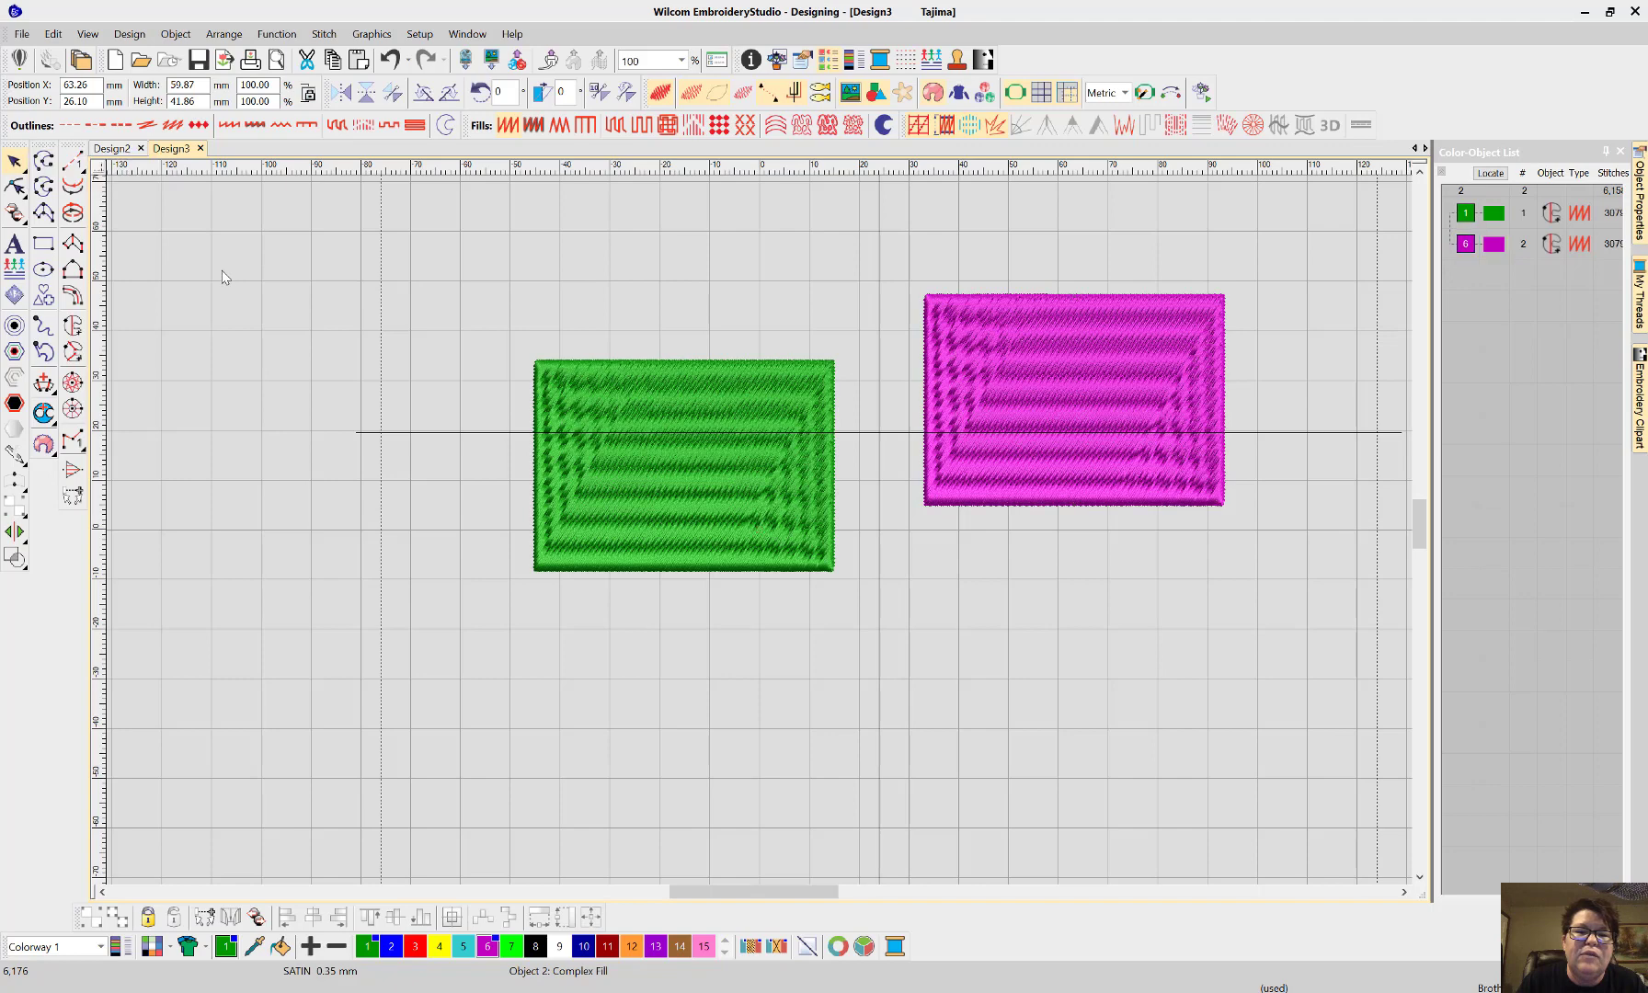
left_click(655, 470)
left_click(426, 470)
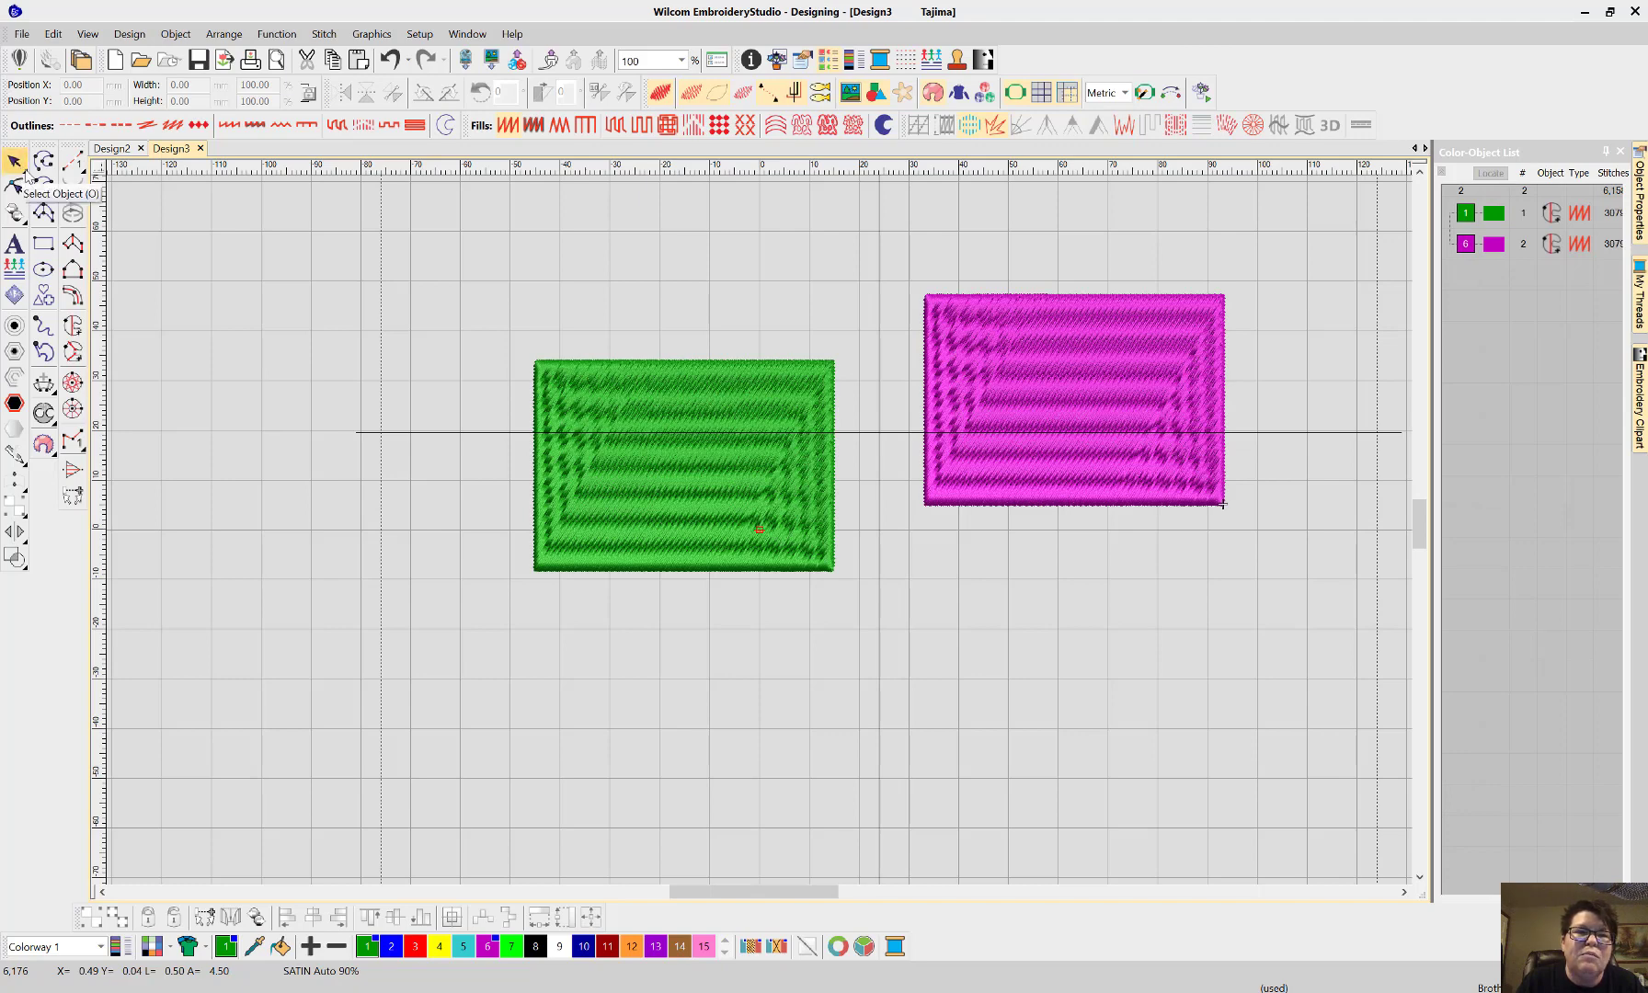
mouse_move(28, 177)
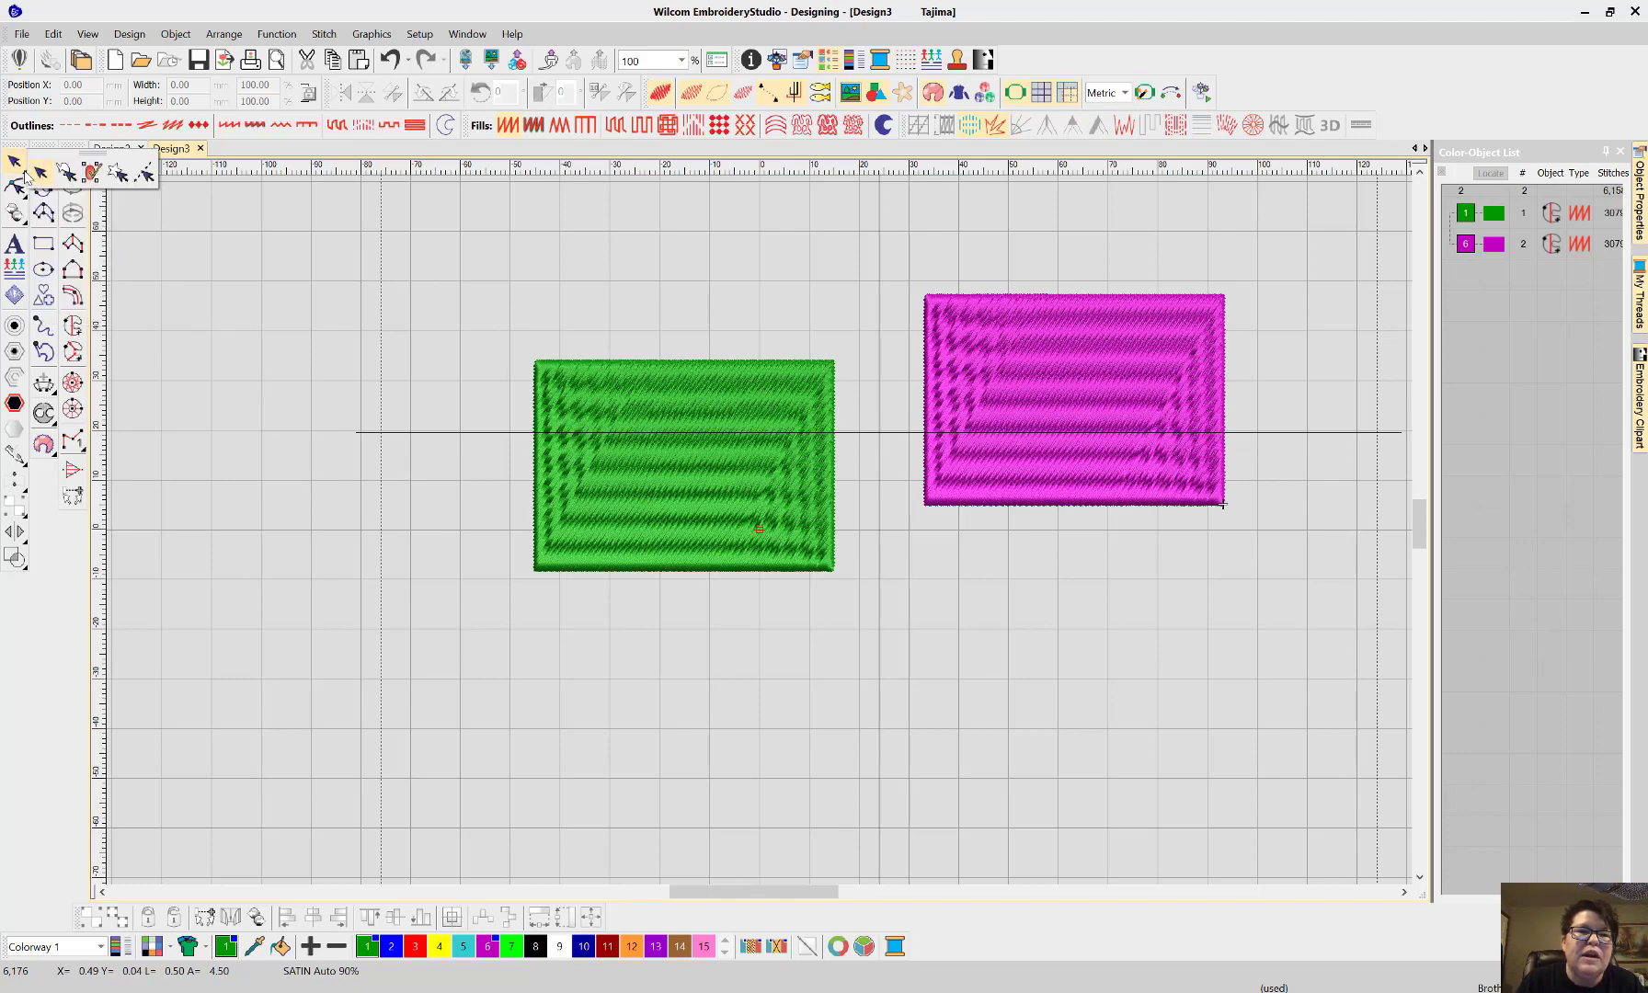